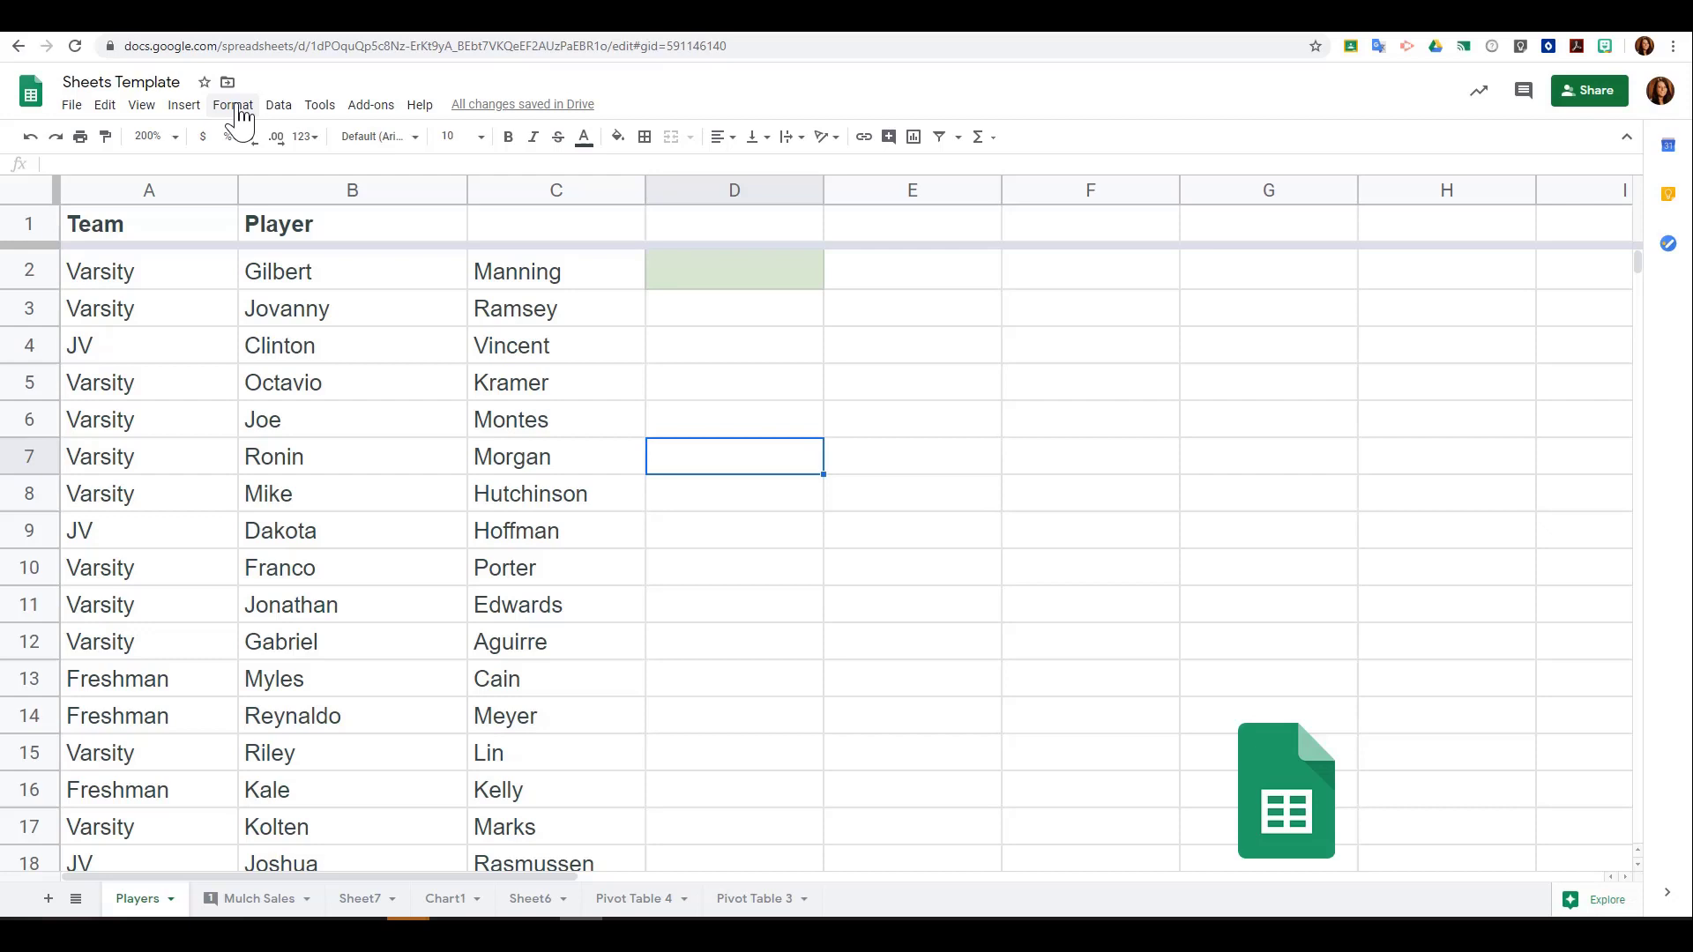
left_click(234, 106)
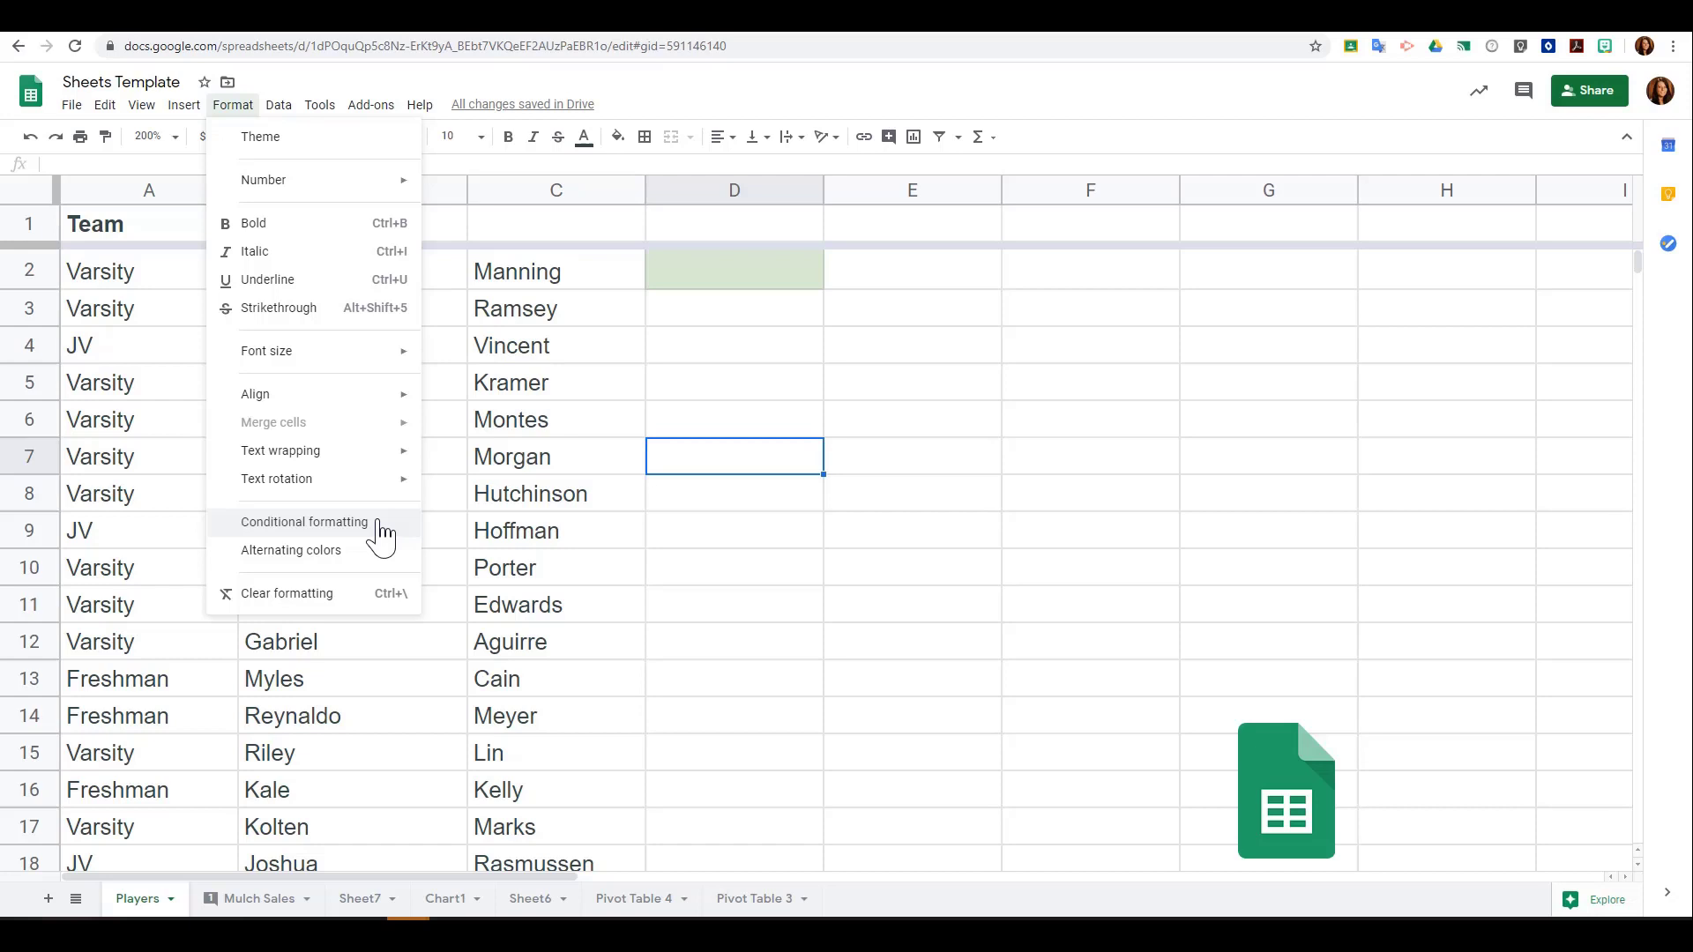
left_click(529, 542)
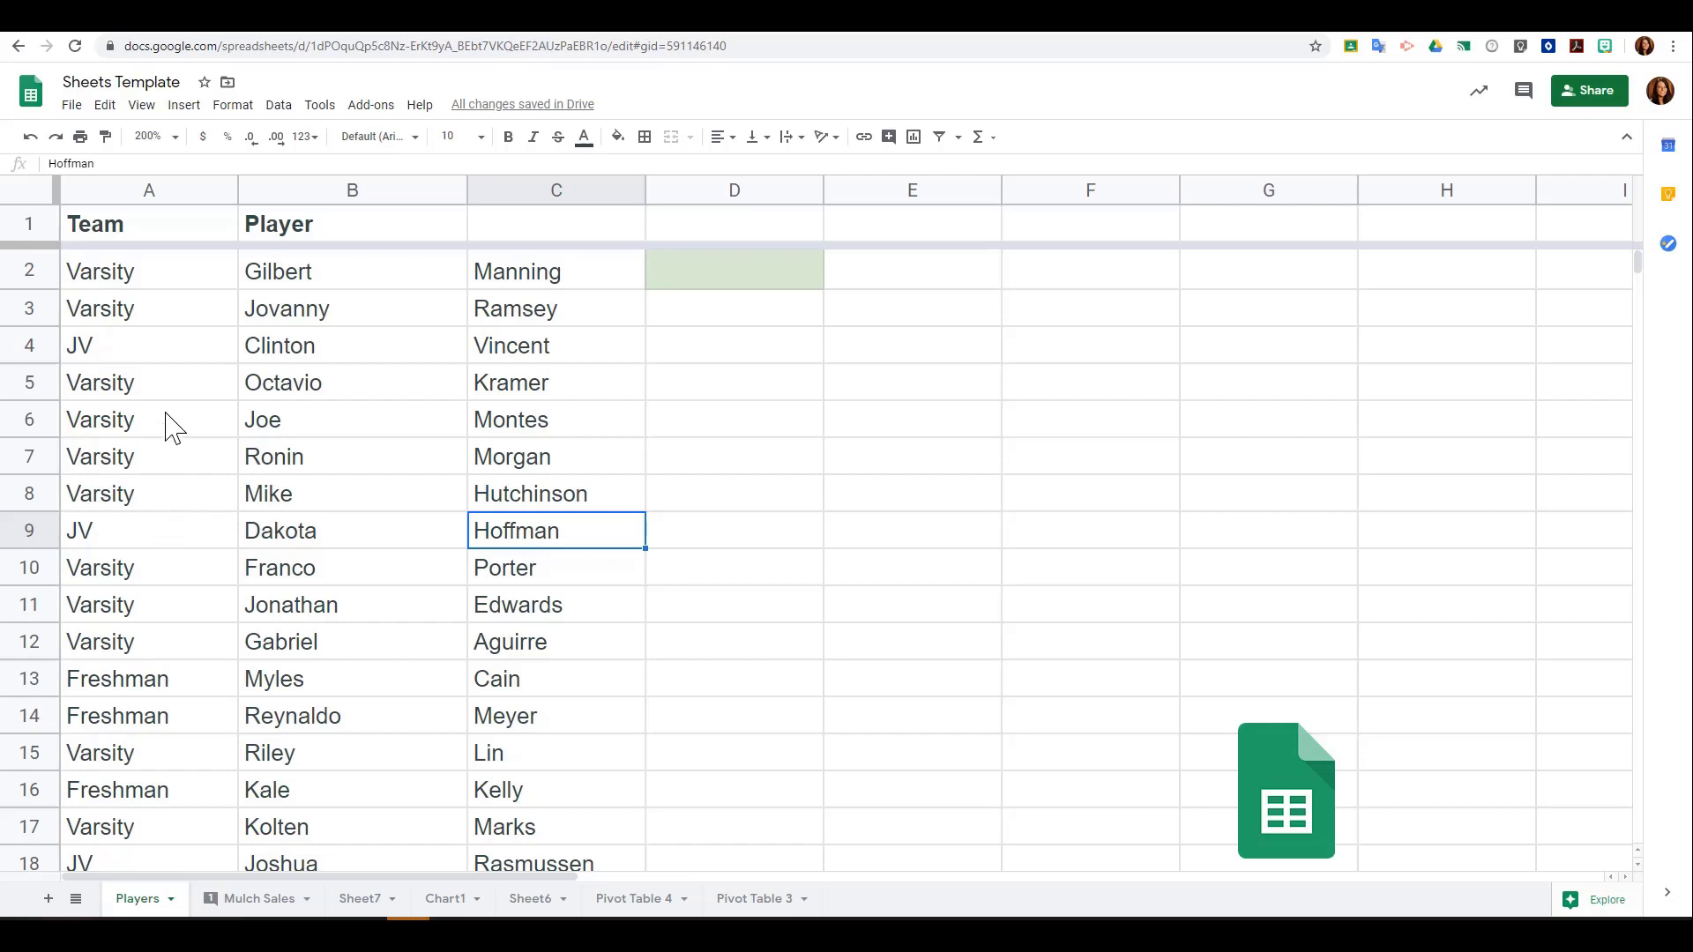
Add a conditional formatting rule to the whole Team column for cells whose text is exactly "Varsity"
left_click(165, 196)
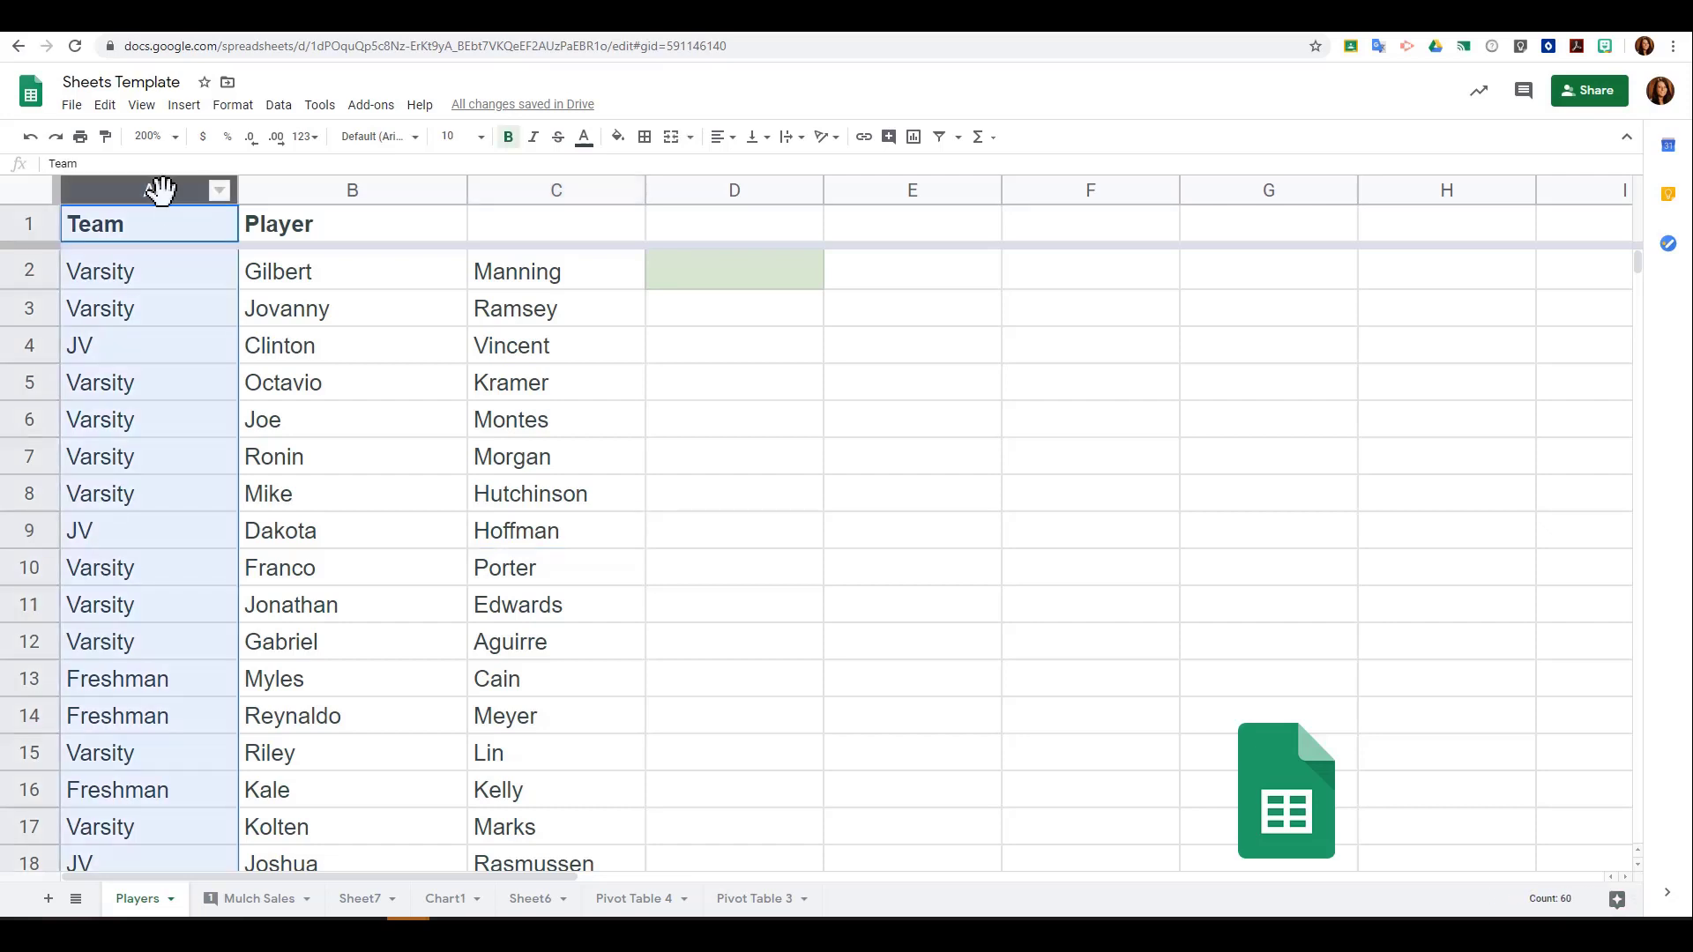
left_click(232, 106)
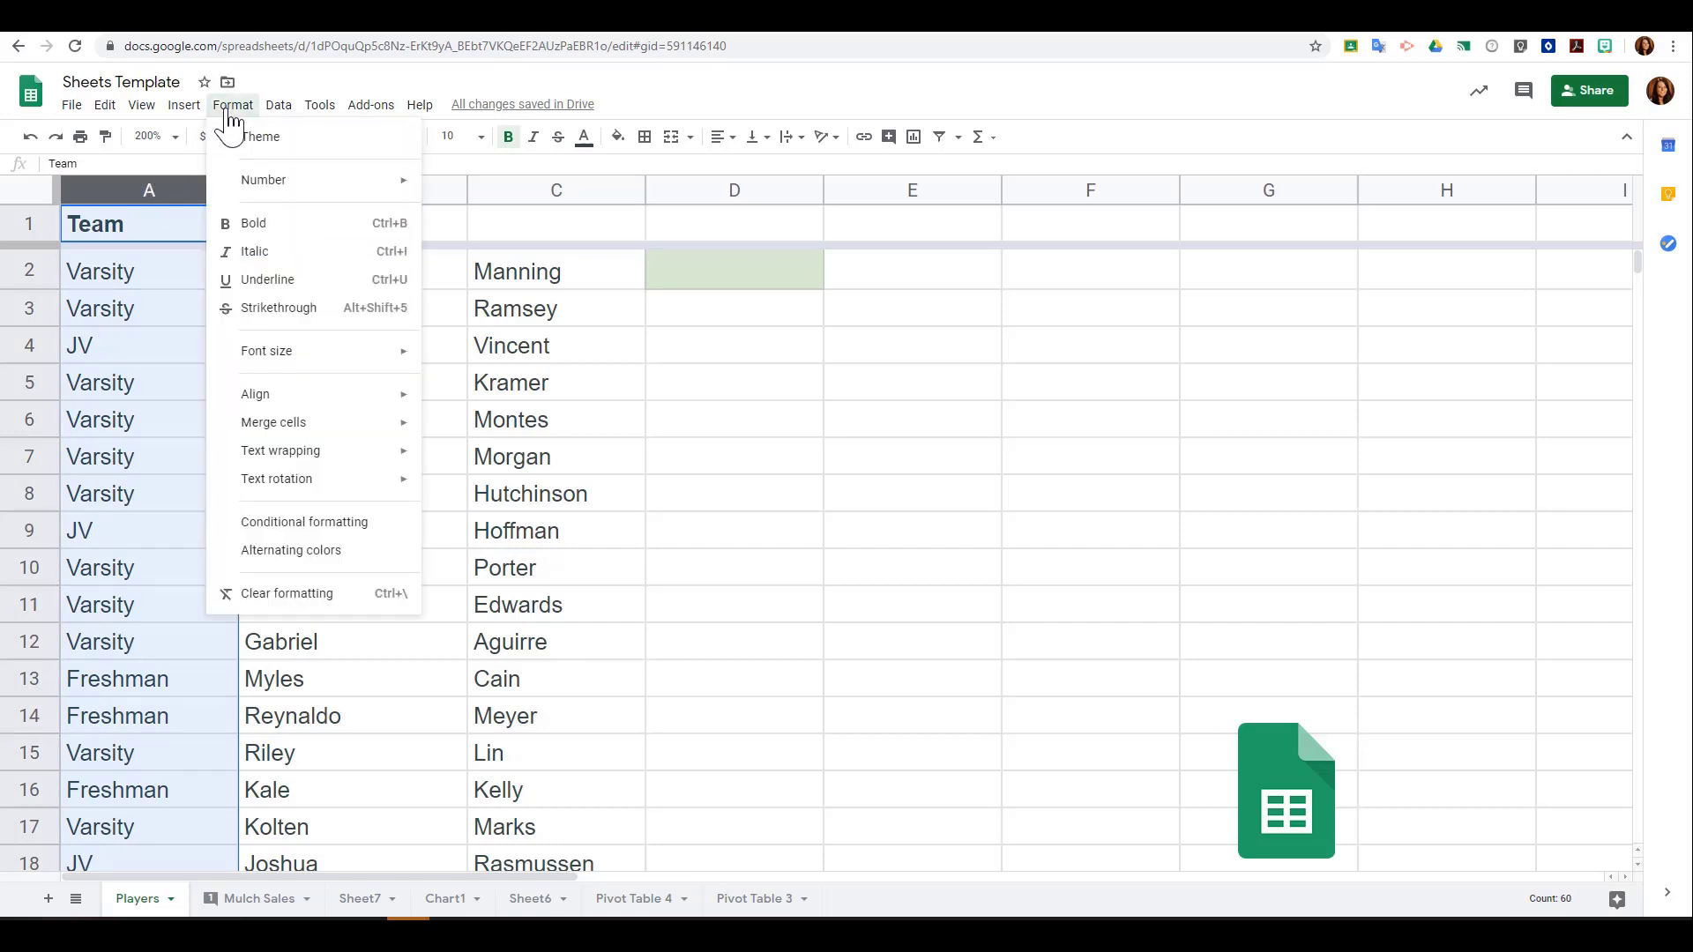
left_click(402, 527)
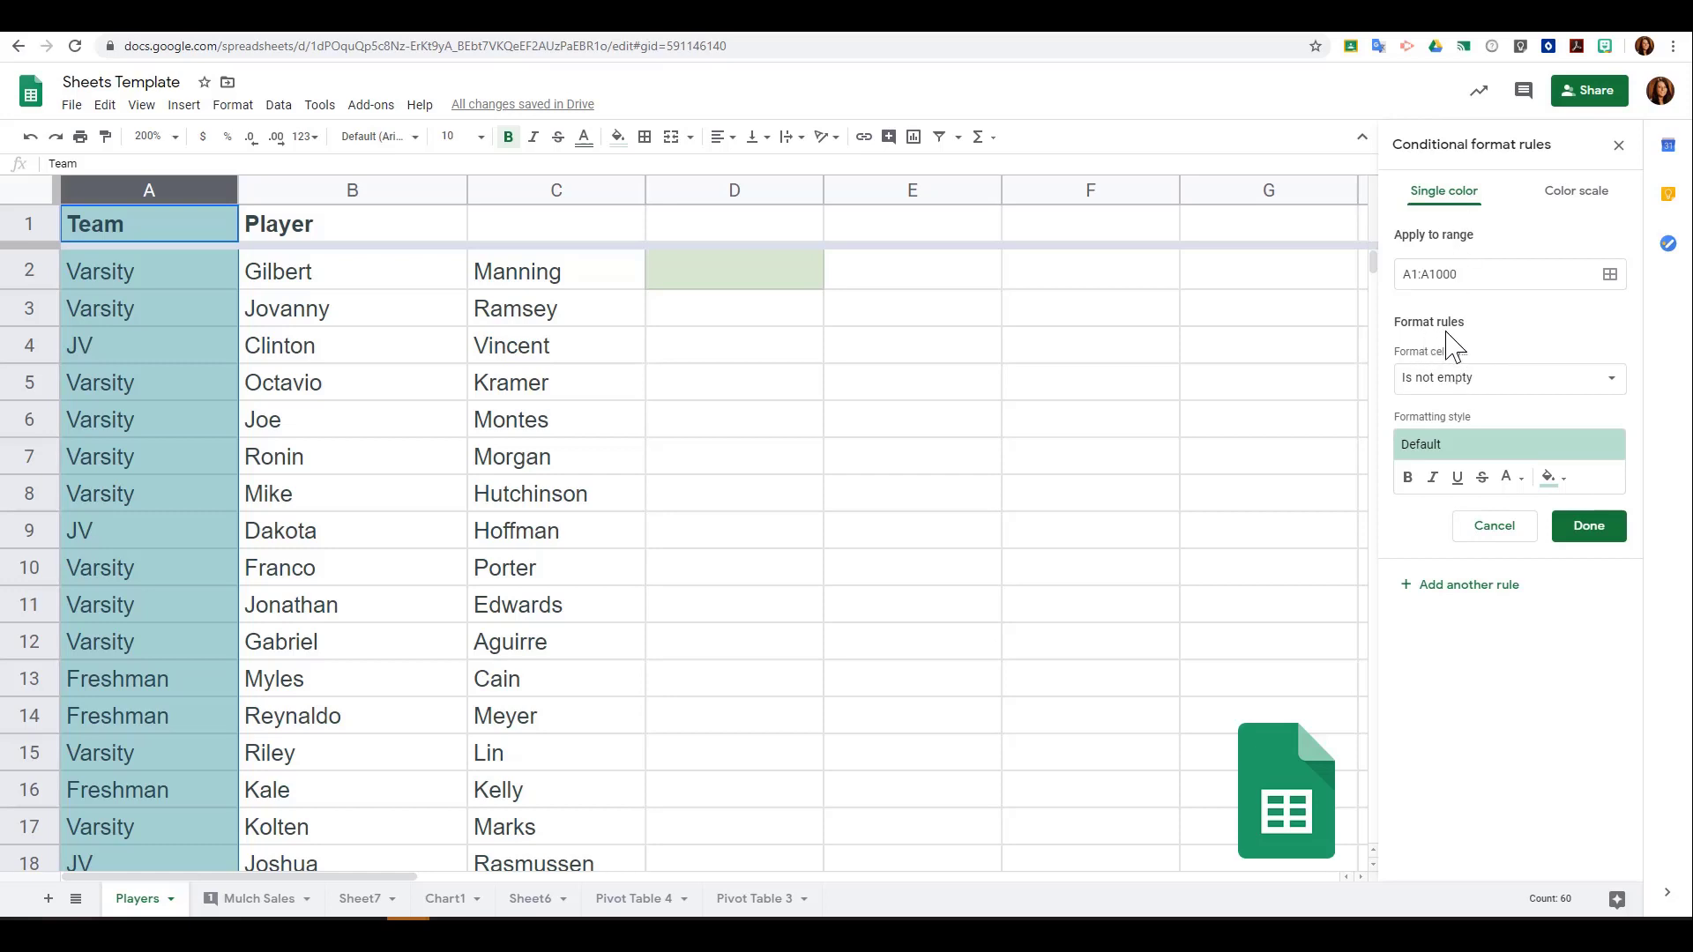
left_click(1613, 382)
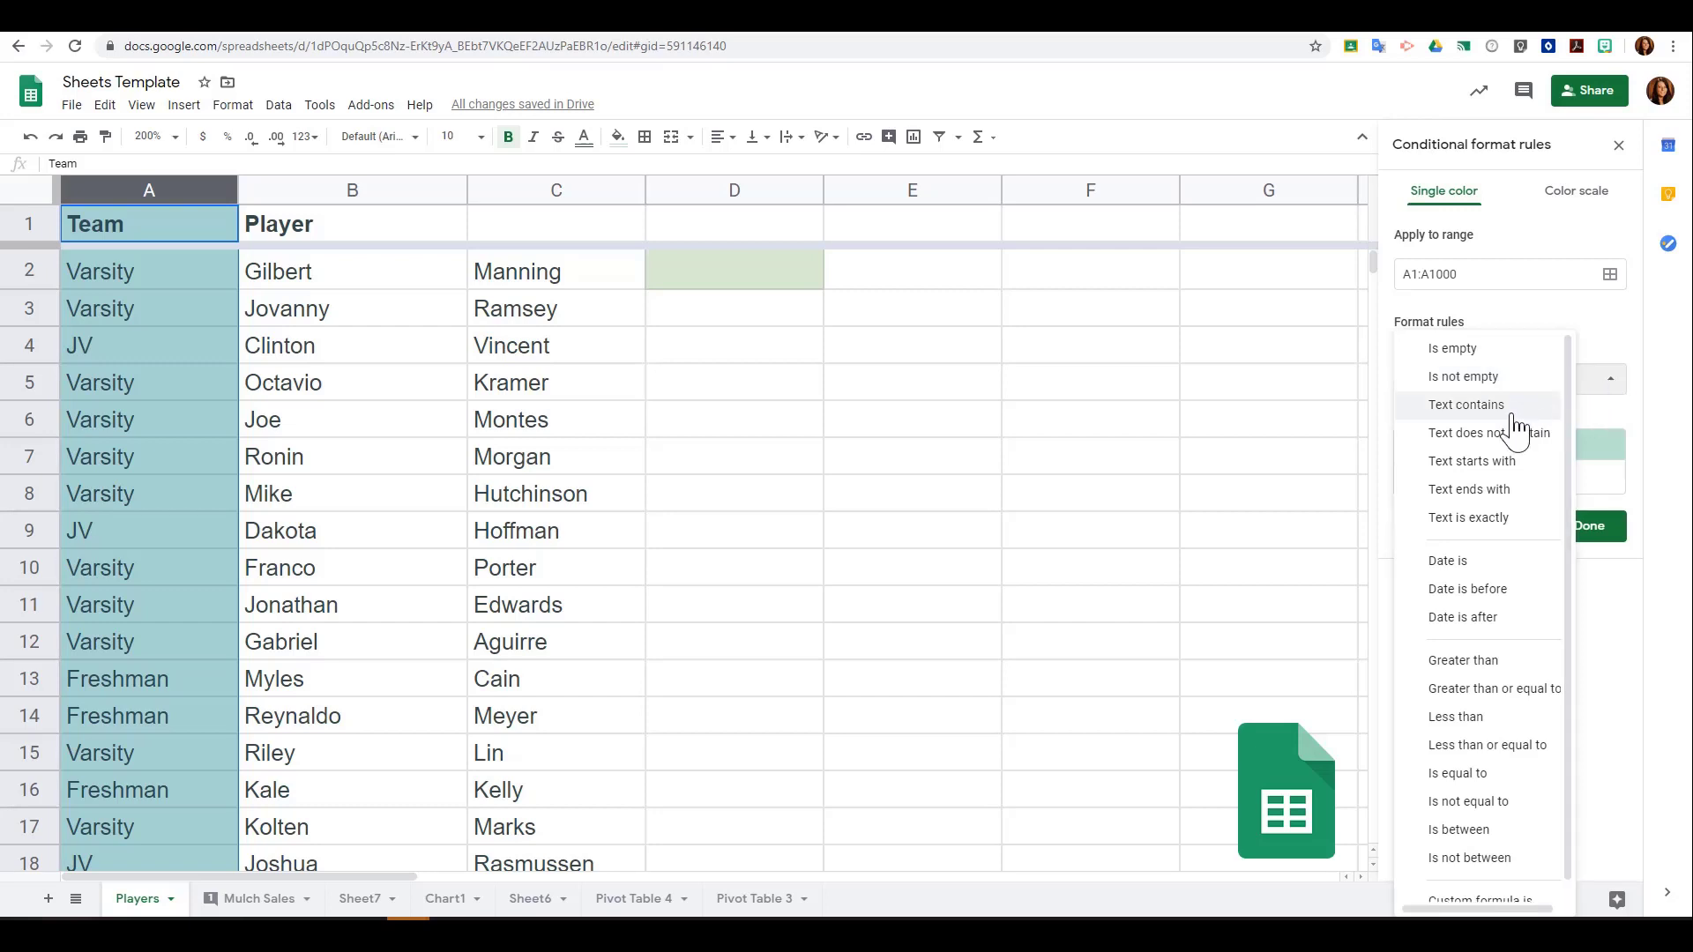
left_click(1498, 527)
left_click(1479, 422)
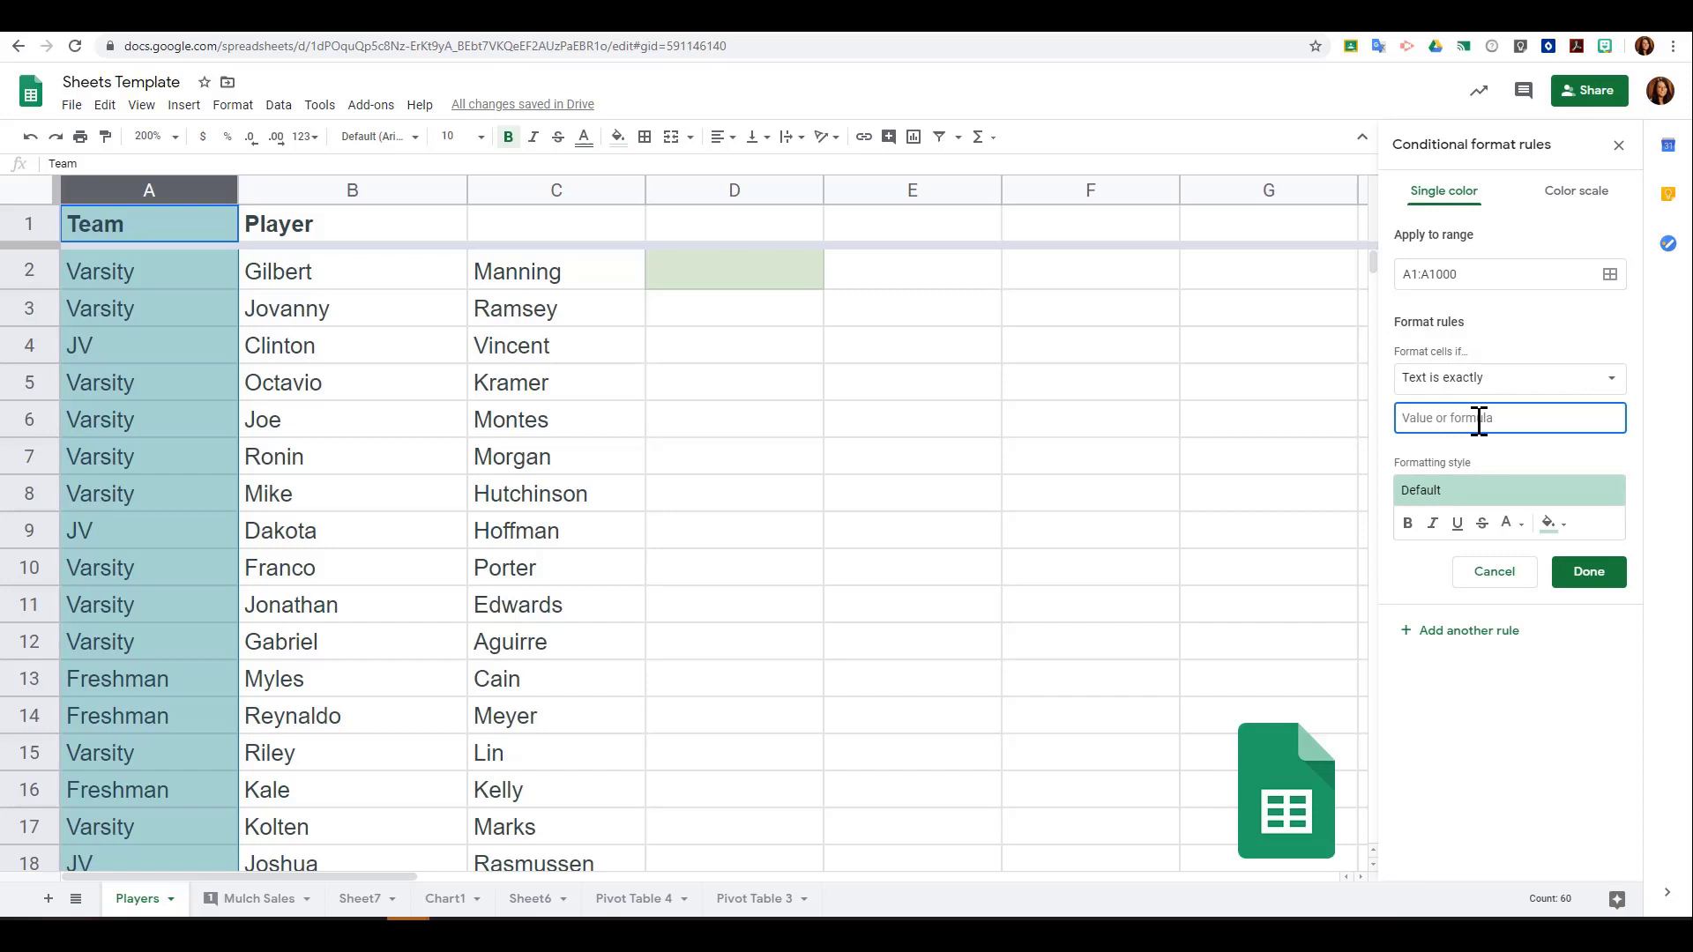
type("Varsity")
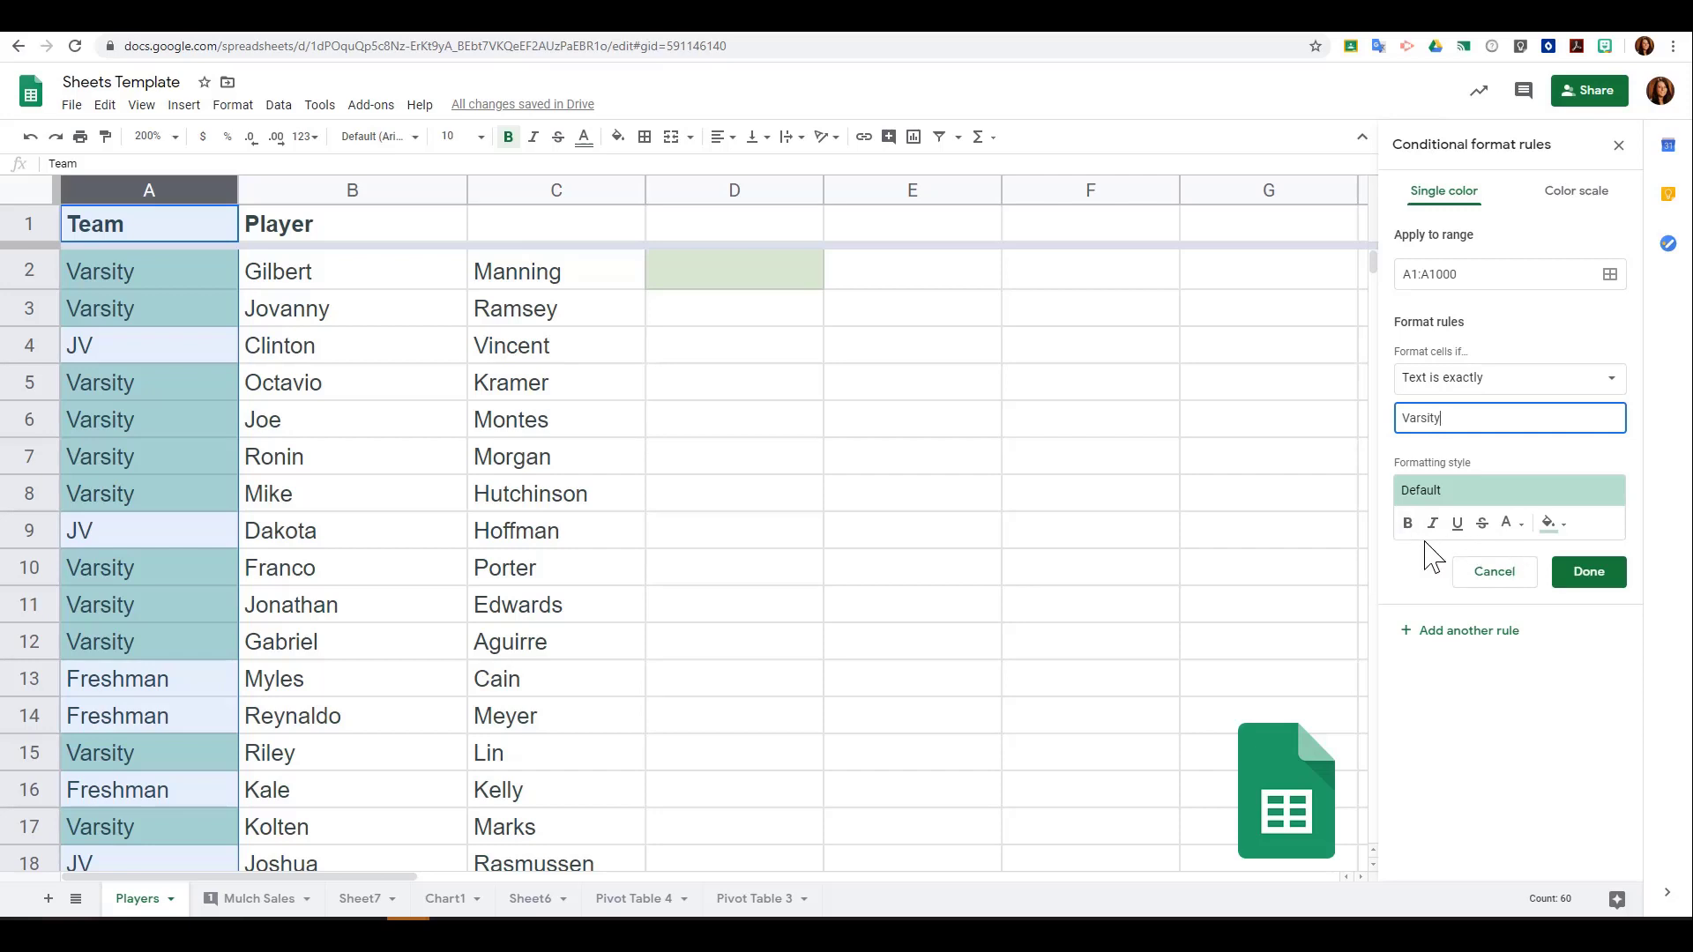
Style the Varsity rule with a bright yellow fill and bold dark red text
left_click(1554, 525)
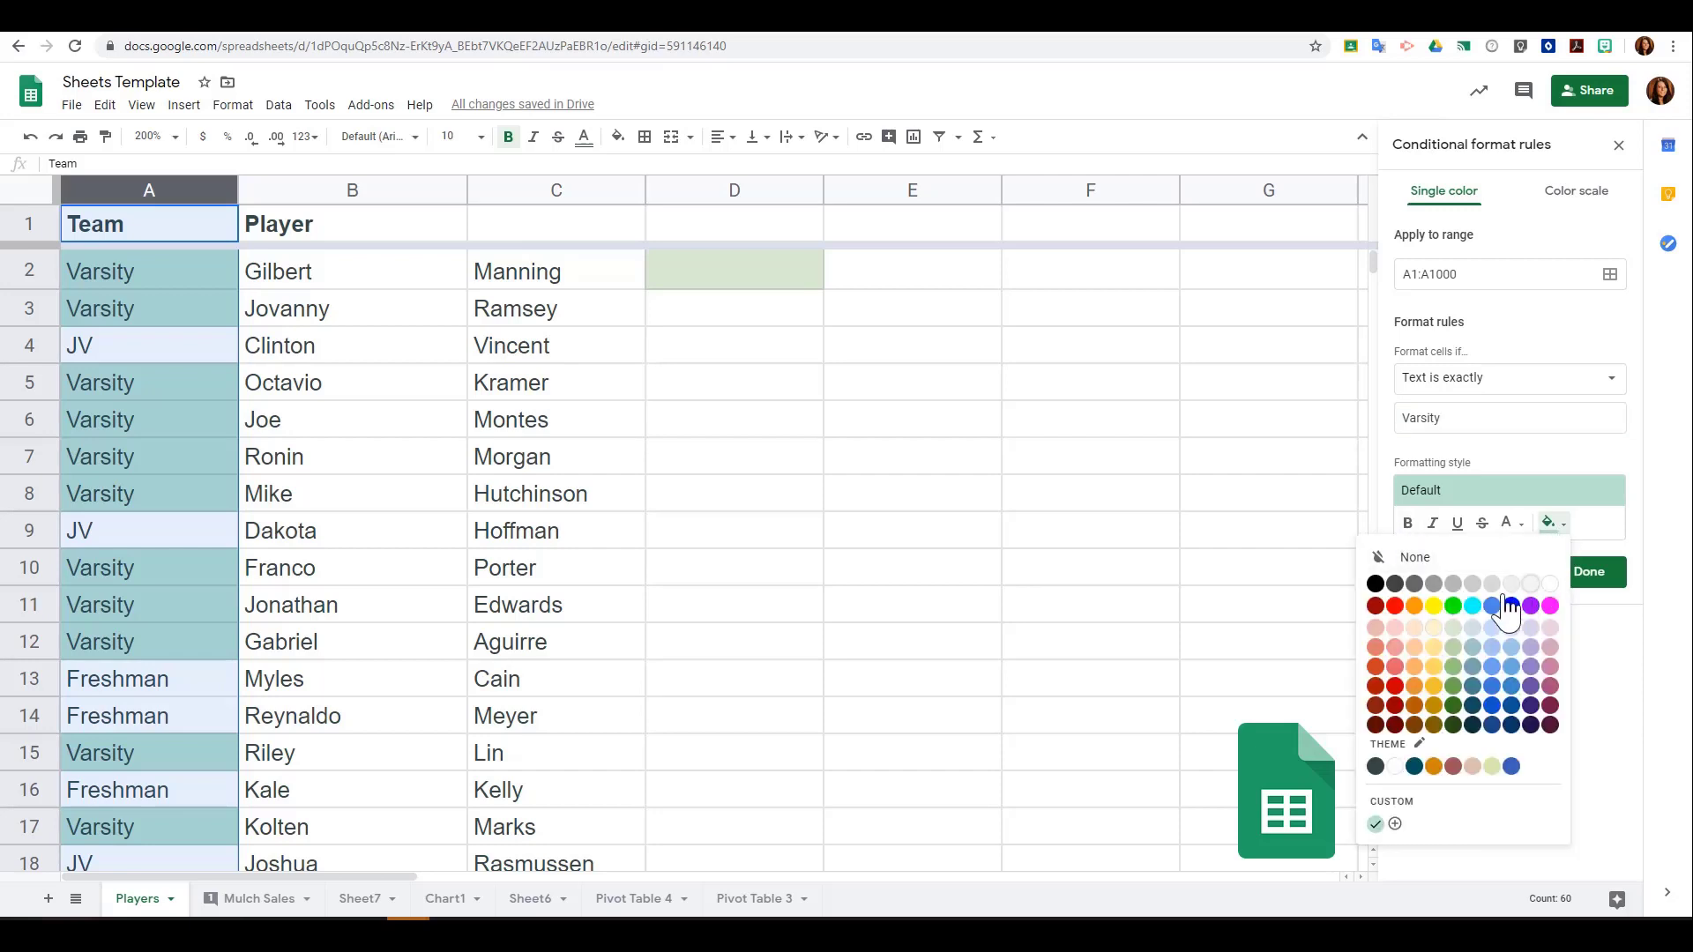
left_click(1434, 606)
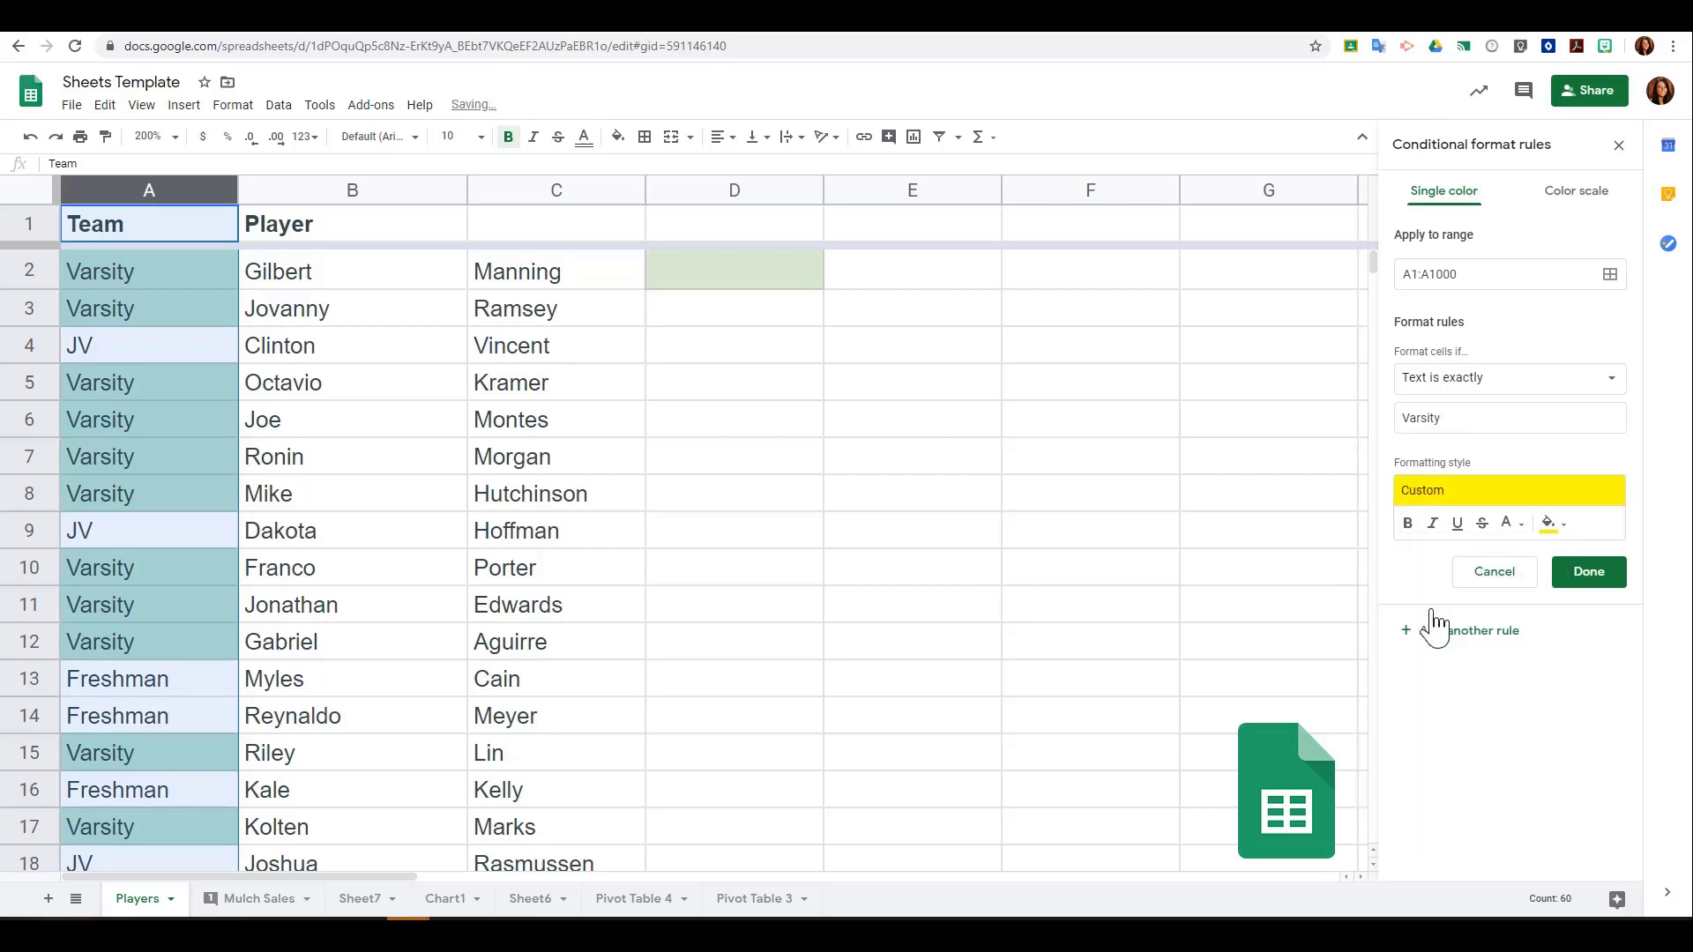
left_click(1509, 526)
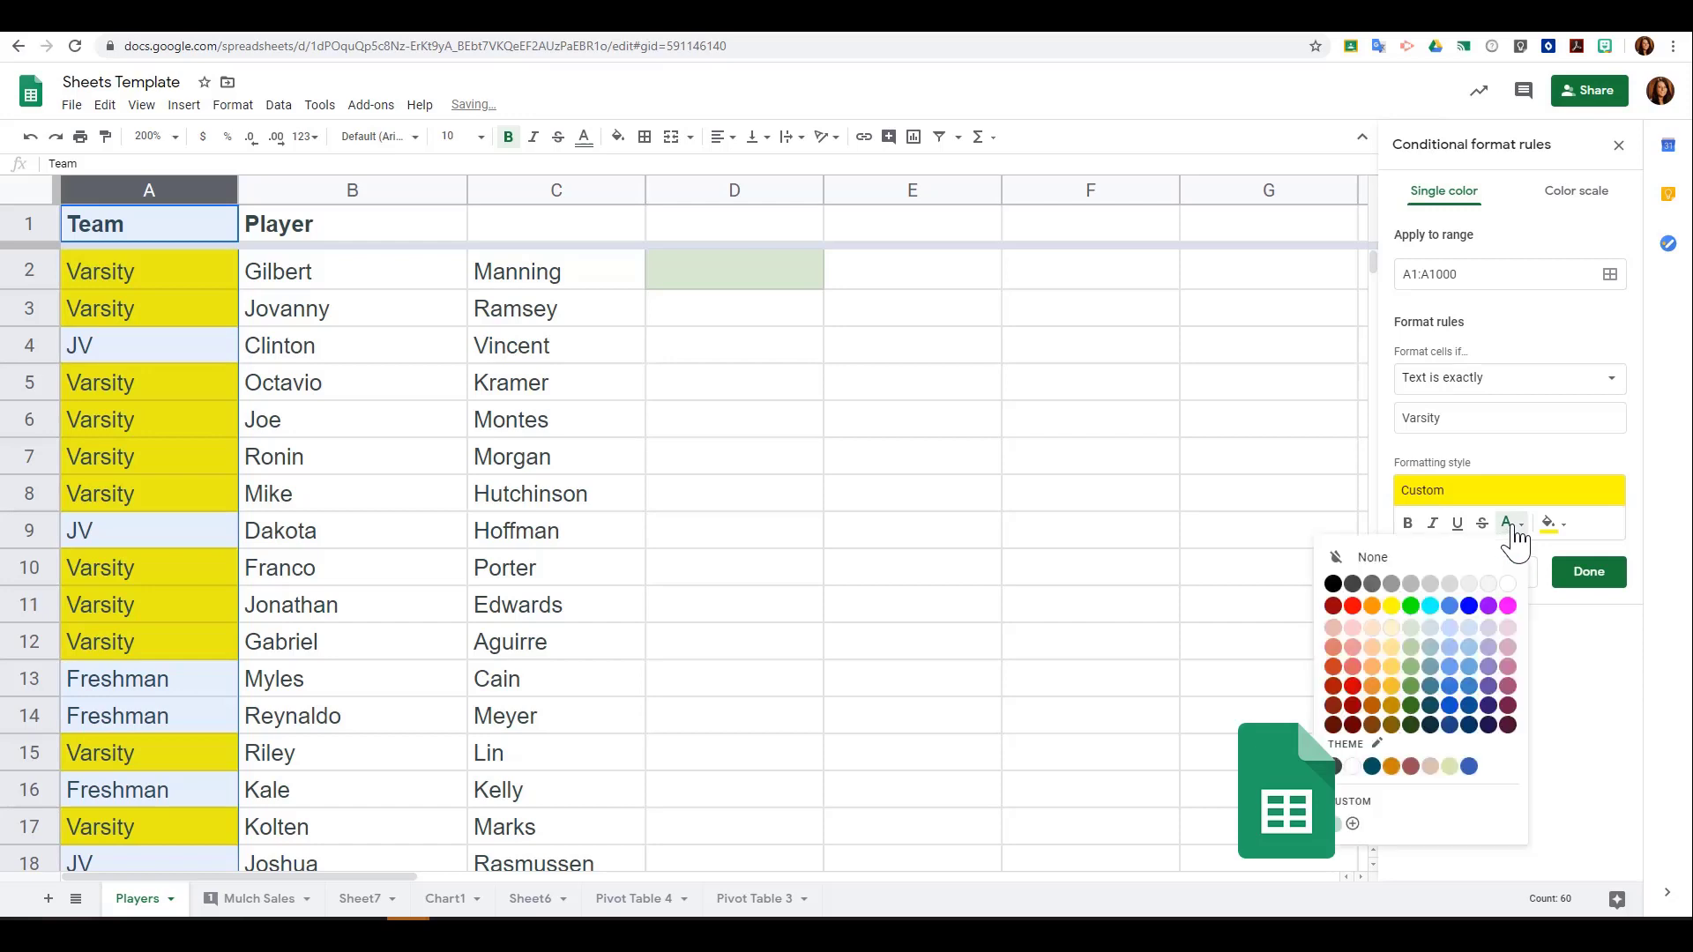
left_click(1333, 605)
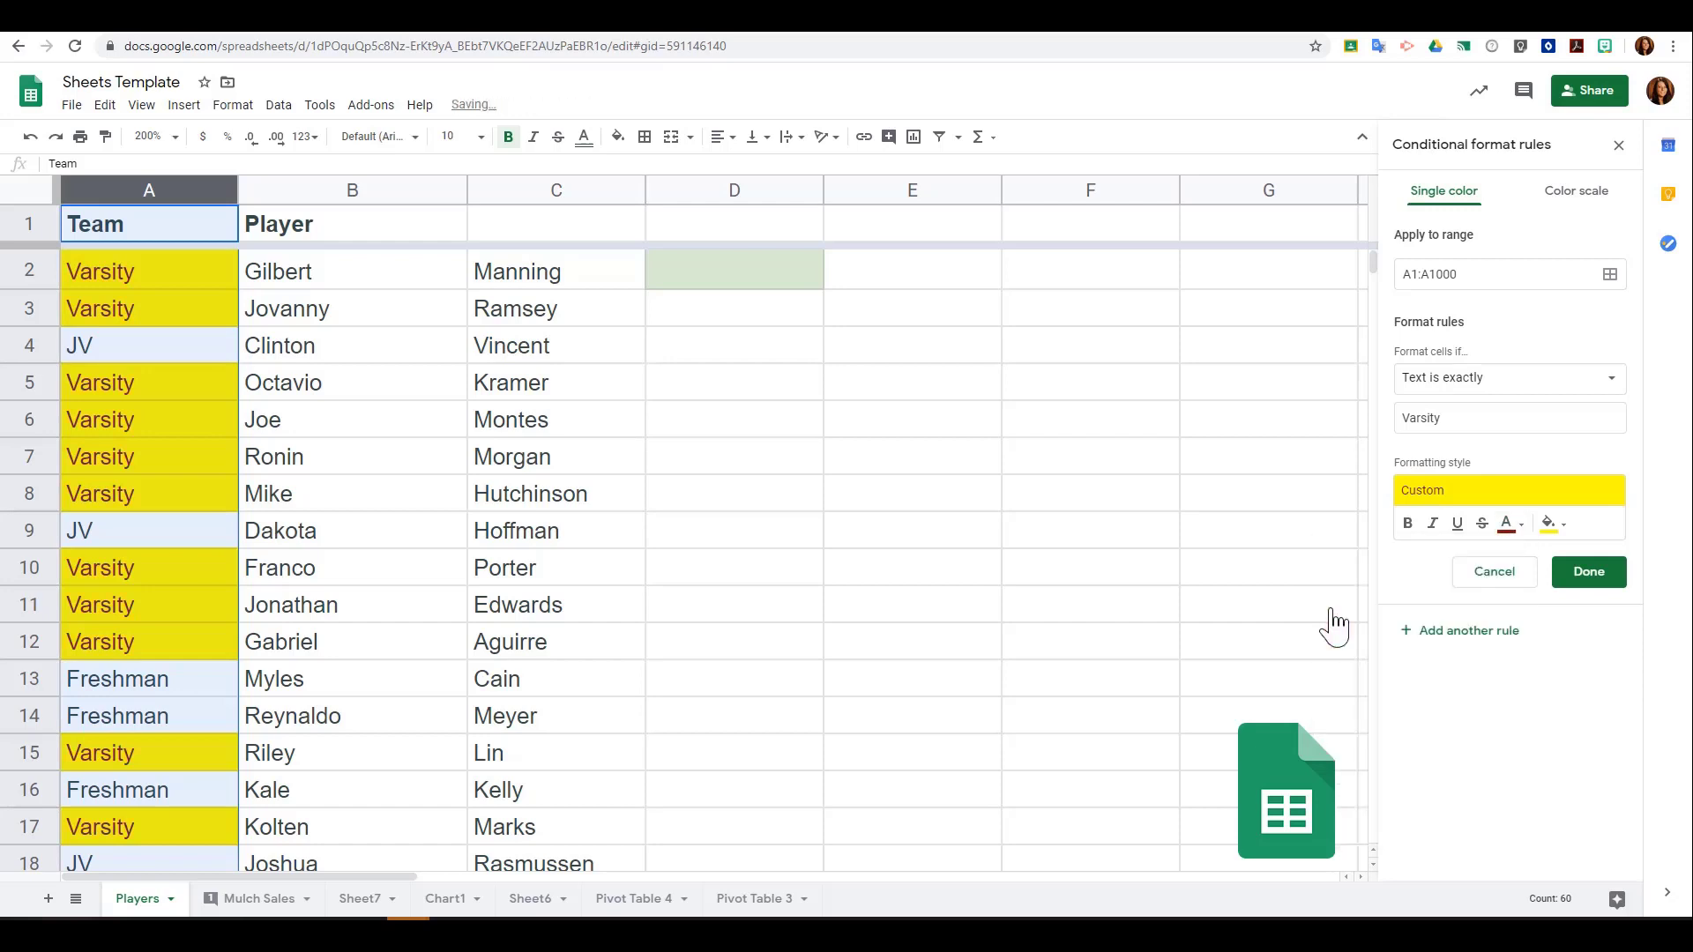
left_click(1410, 526)
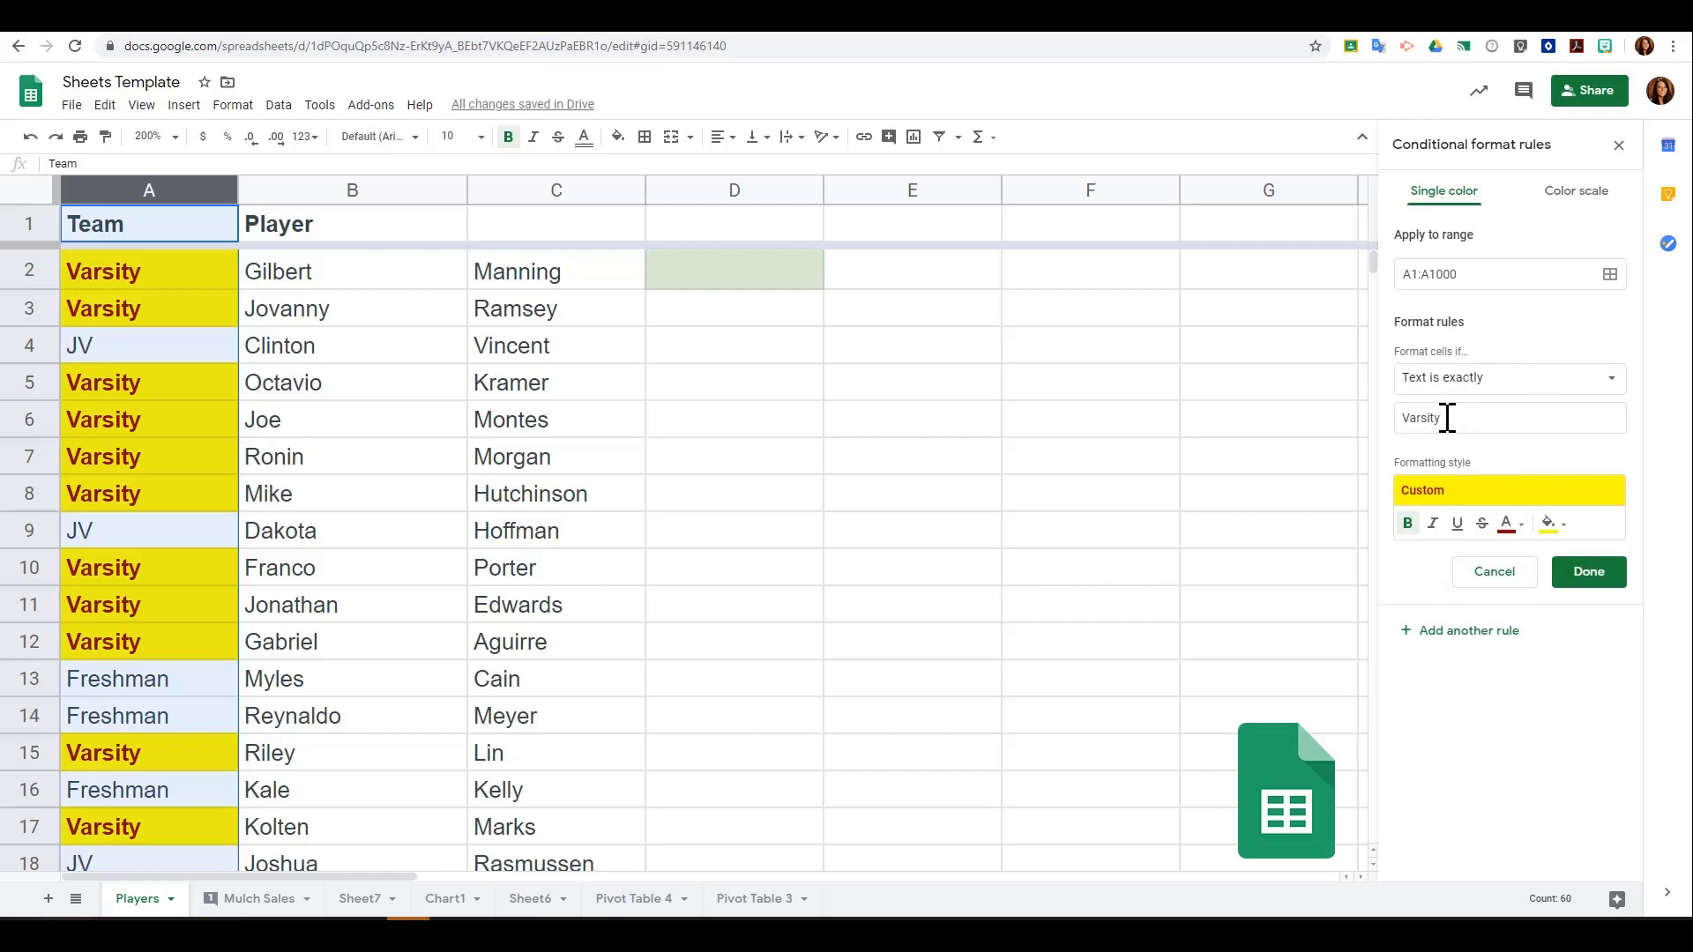
Add another rule for Team cells whose text is exactly "JV", with a bright green fill
left_click_drag(1448, 418, 1392, 418)
type("JV")
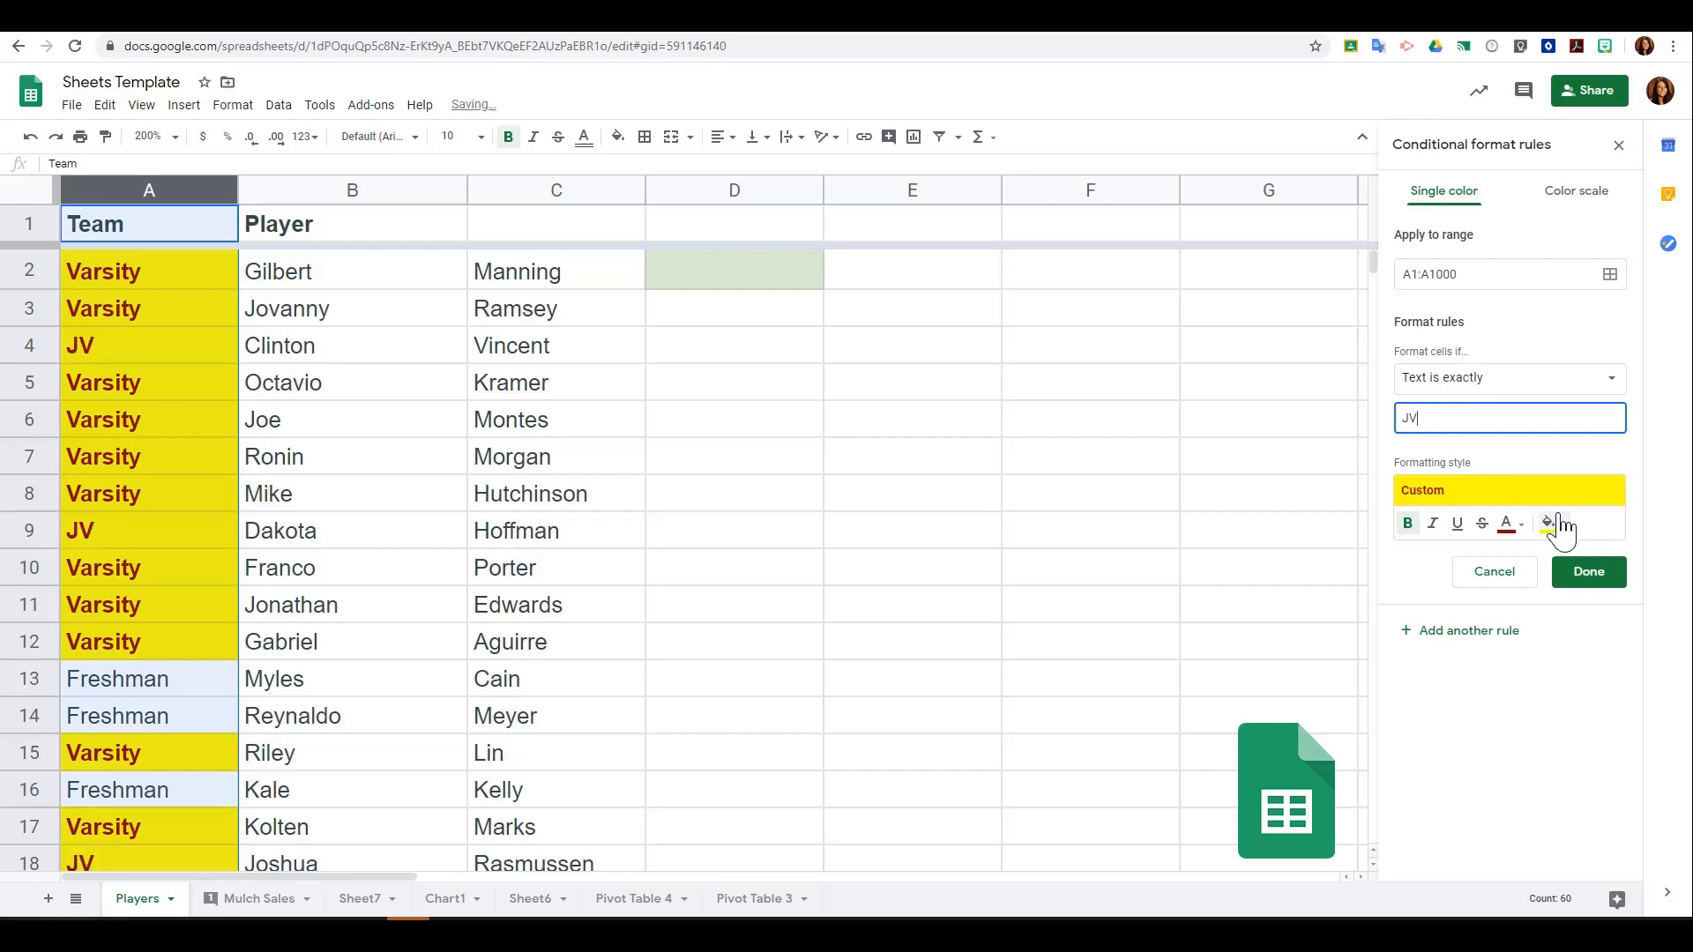
left_click(1559, 527)
left_click(1453, 606)
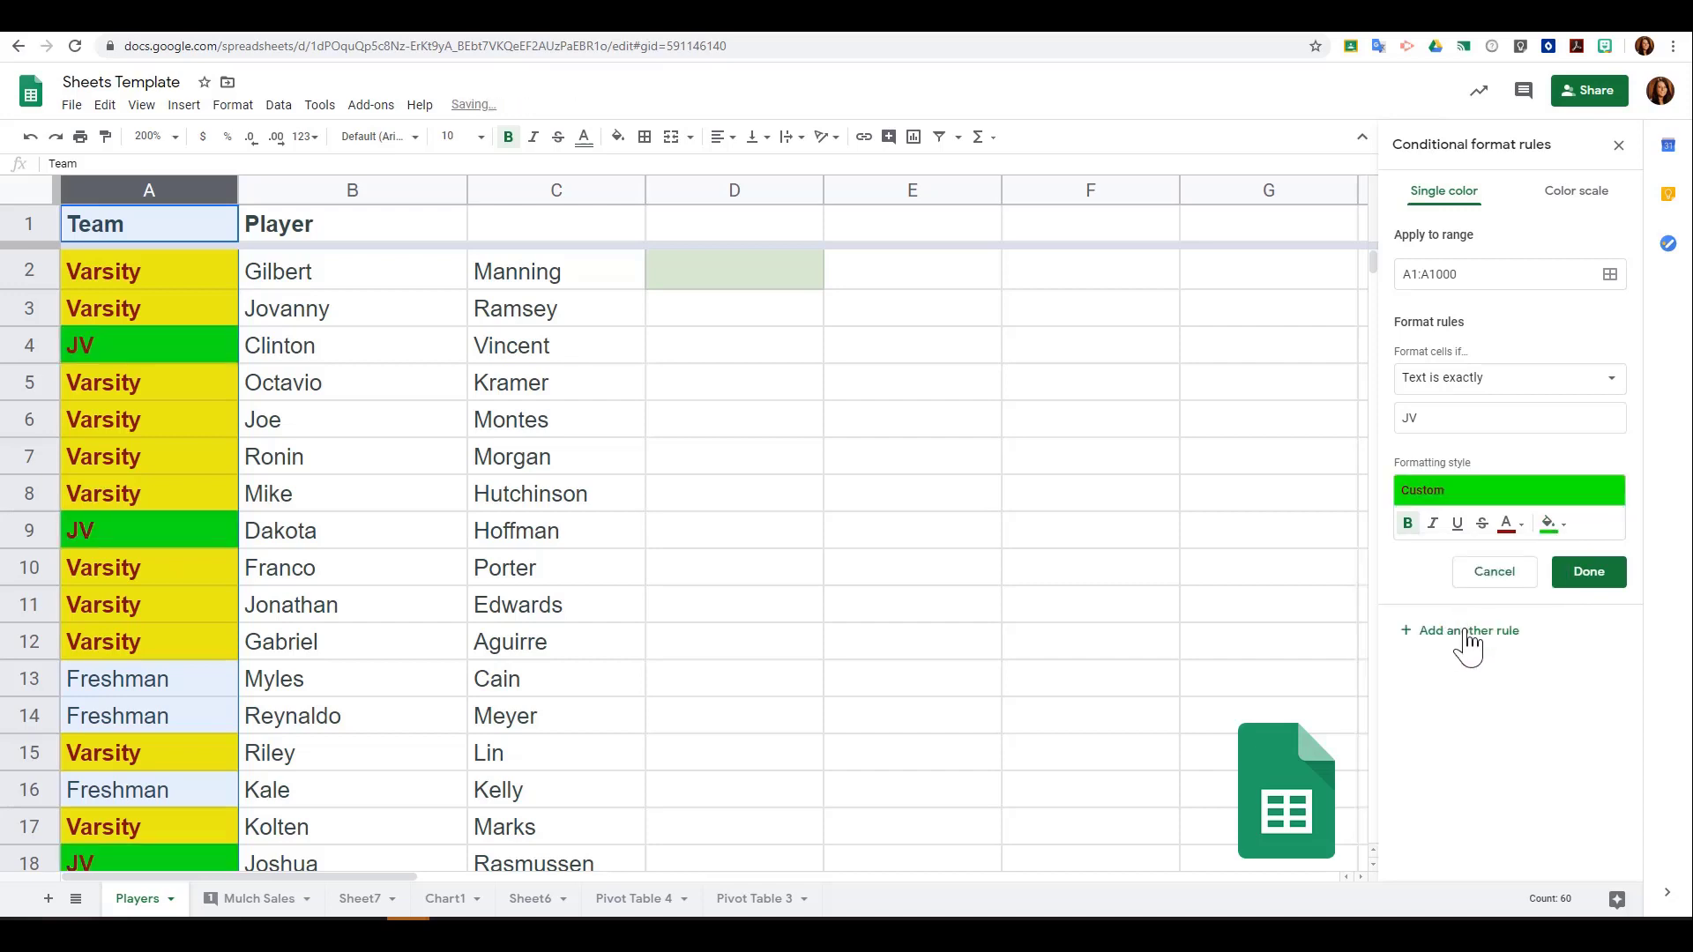
Add a third rule for Team cells whose text is exactly "Freshman", with a cyan fill, and save the rules
left_click(1420, 425)
key("ctrl+a")
left_click(1552, 523)
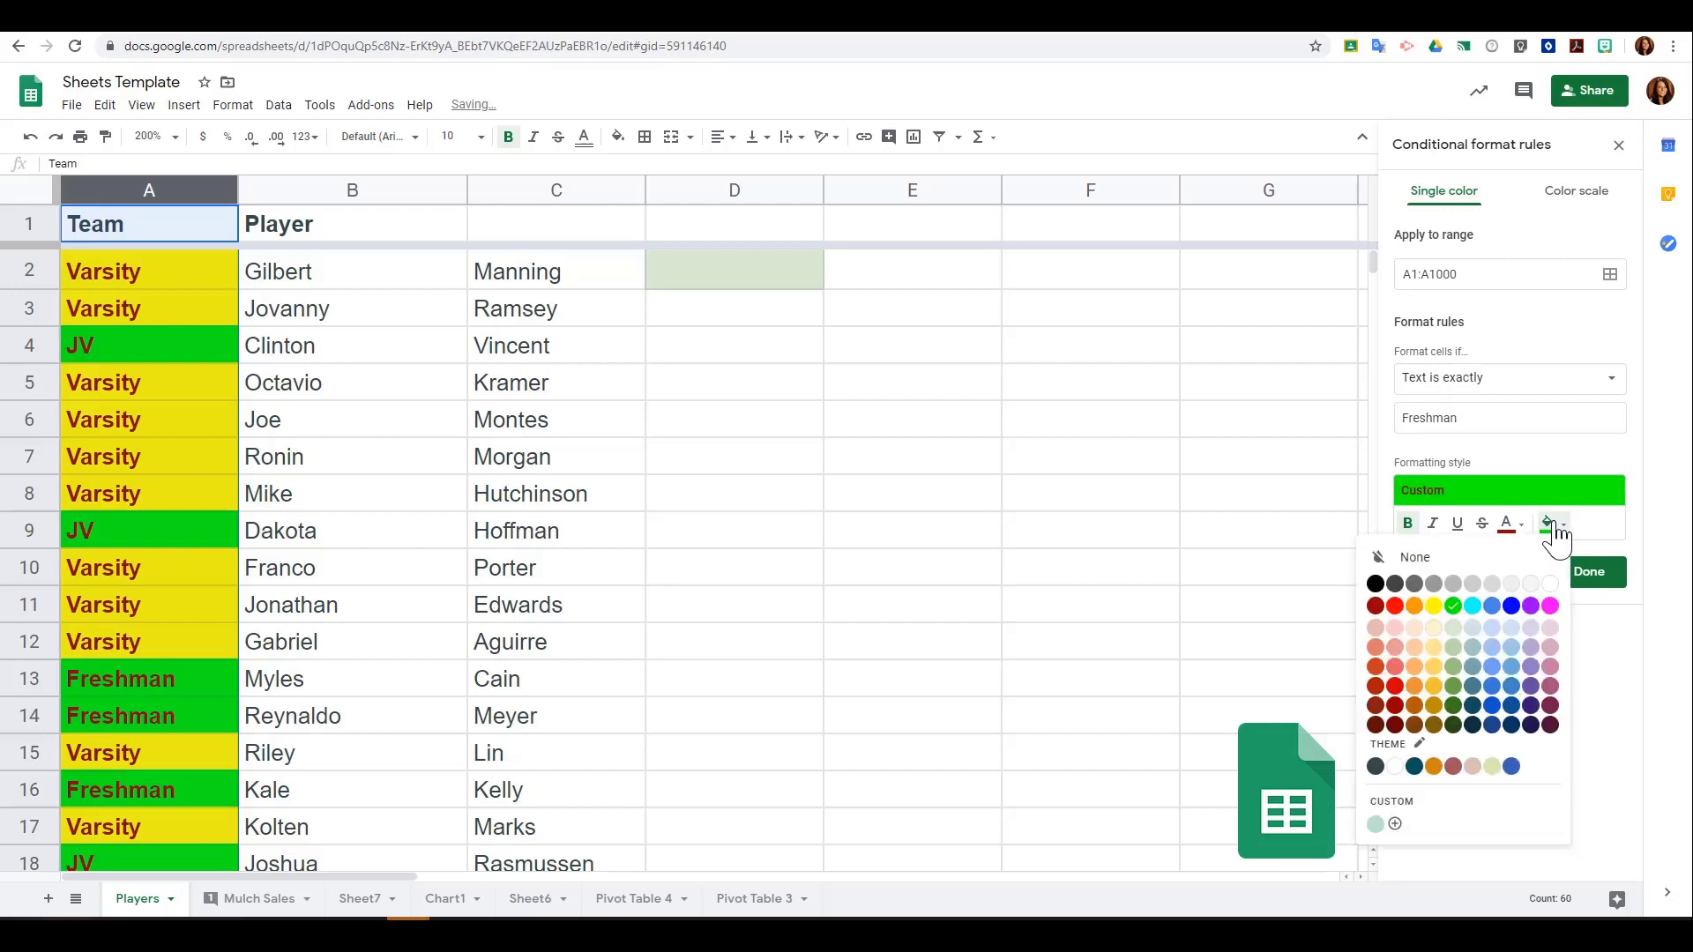
left_click(1472, 607)
left_click(1604, 580)
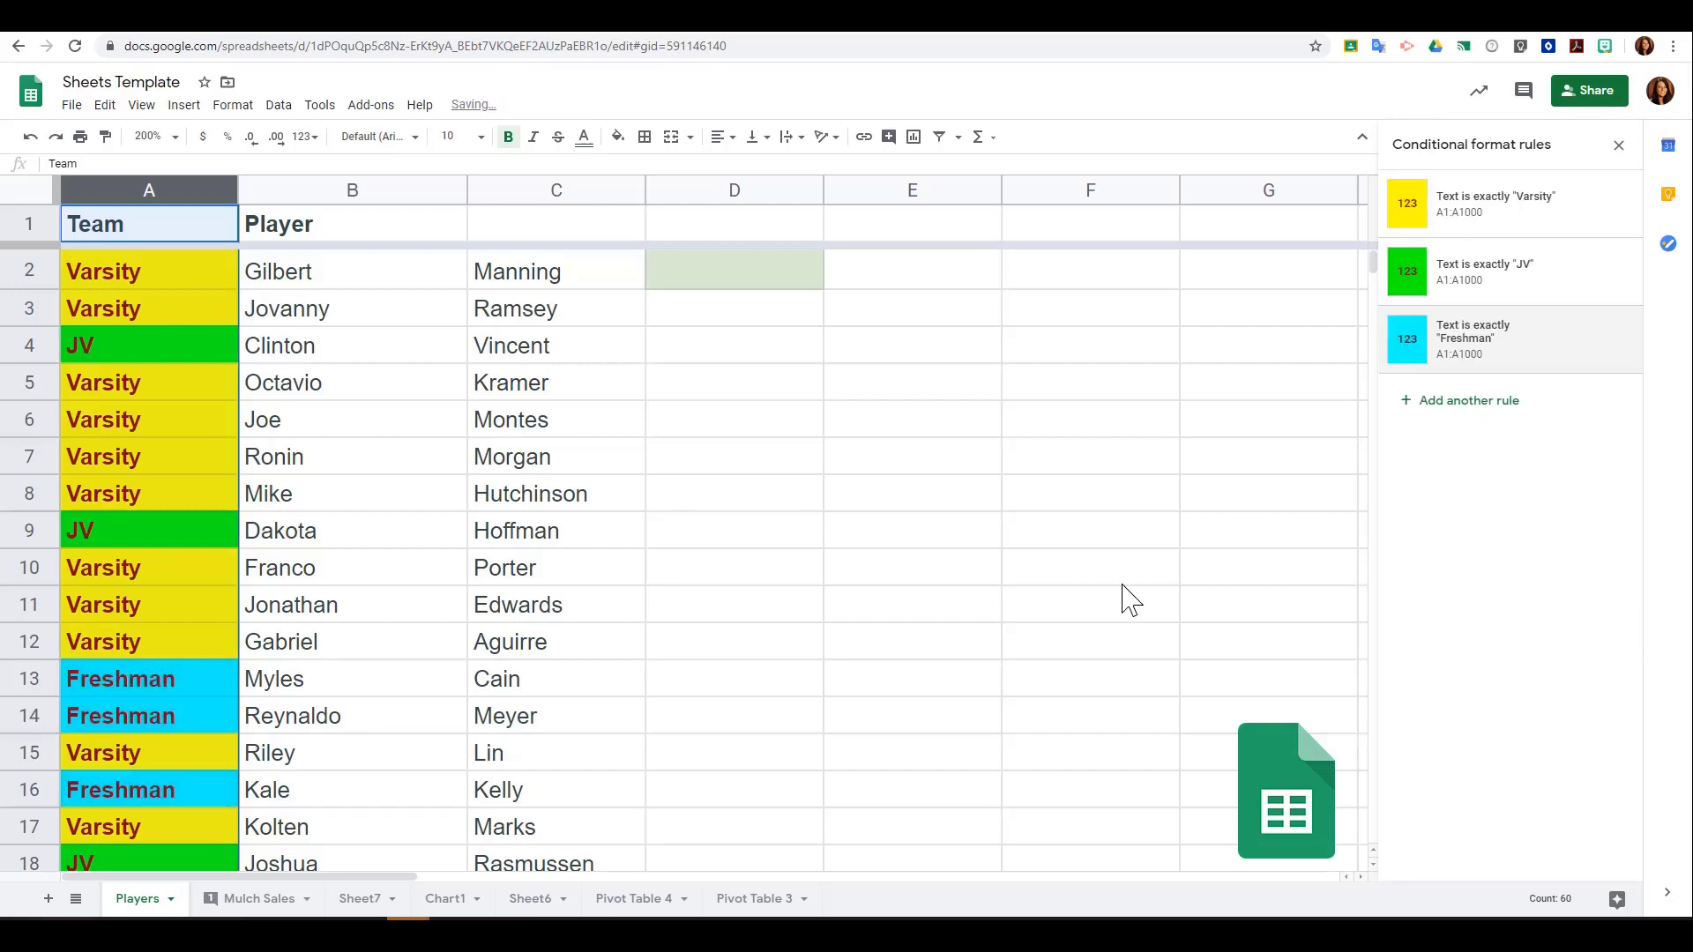
left_click(794, 540)
scroll(461, 596, "down", 10)
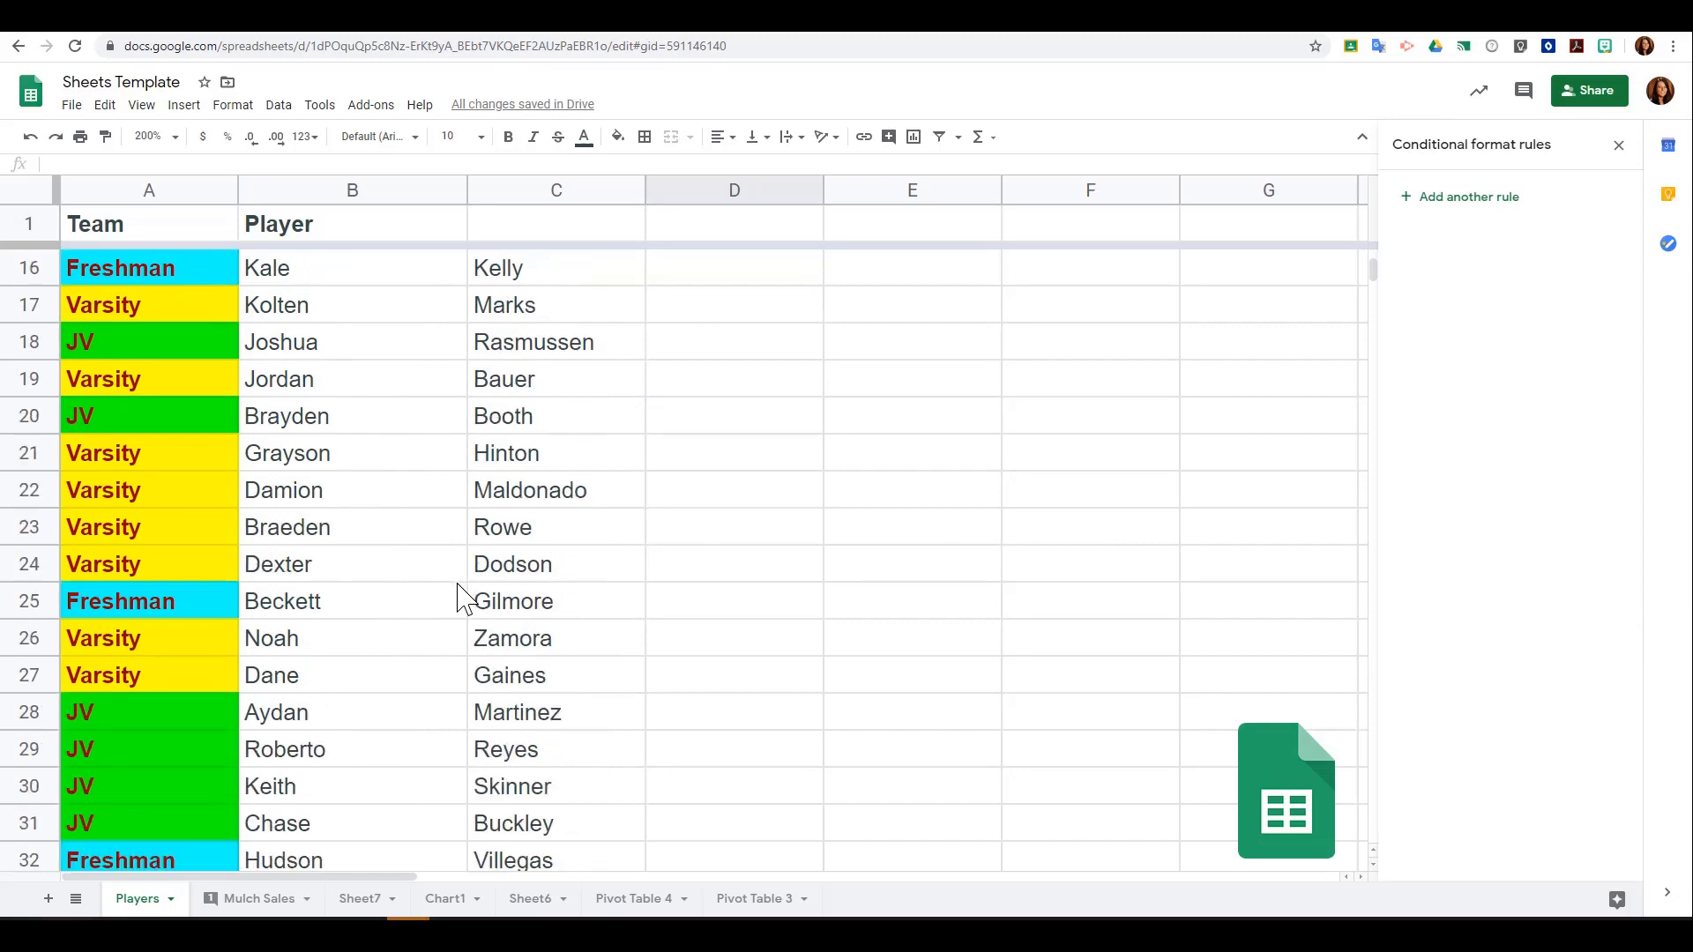
scroll(461, 596, "down", 7)
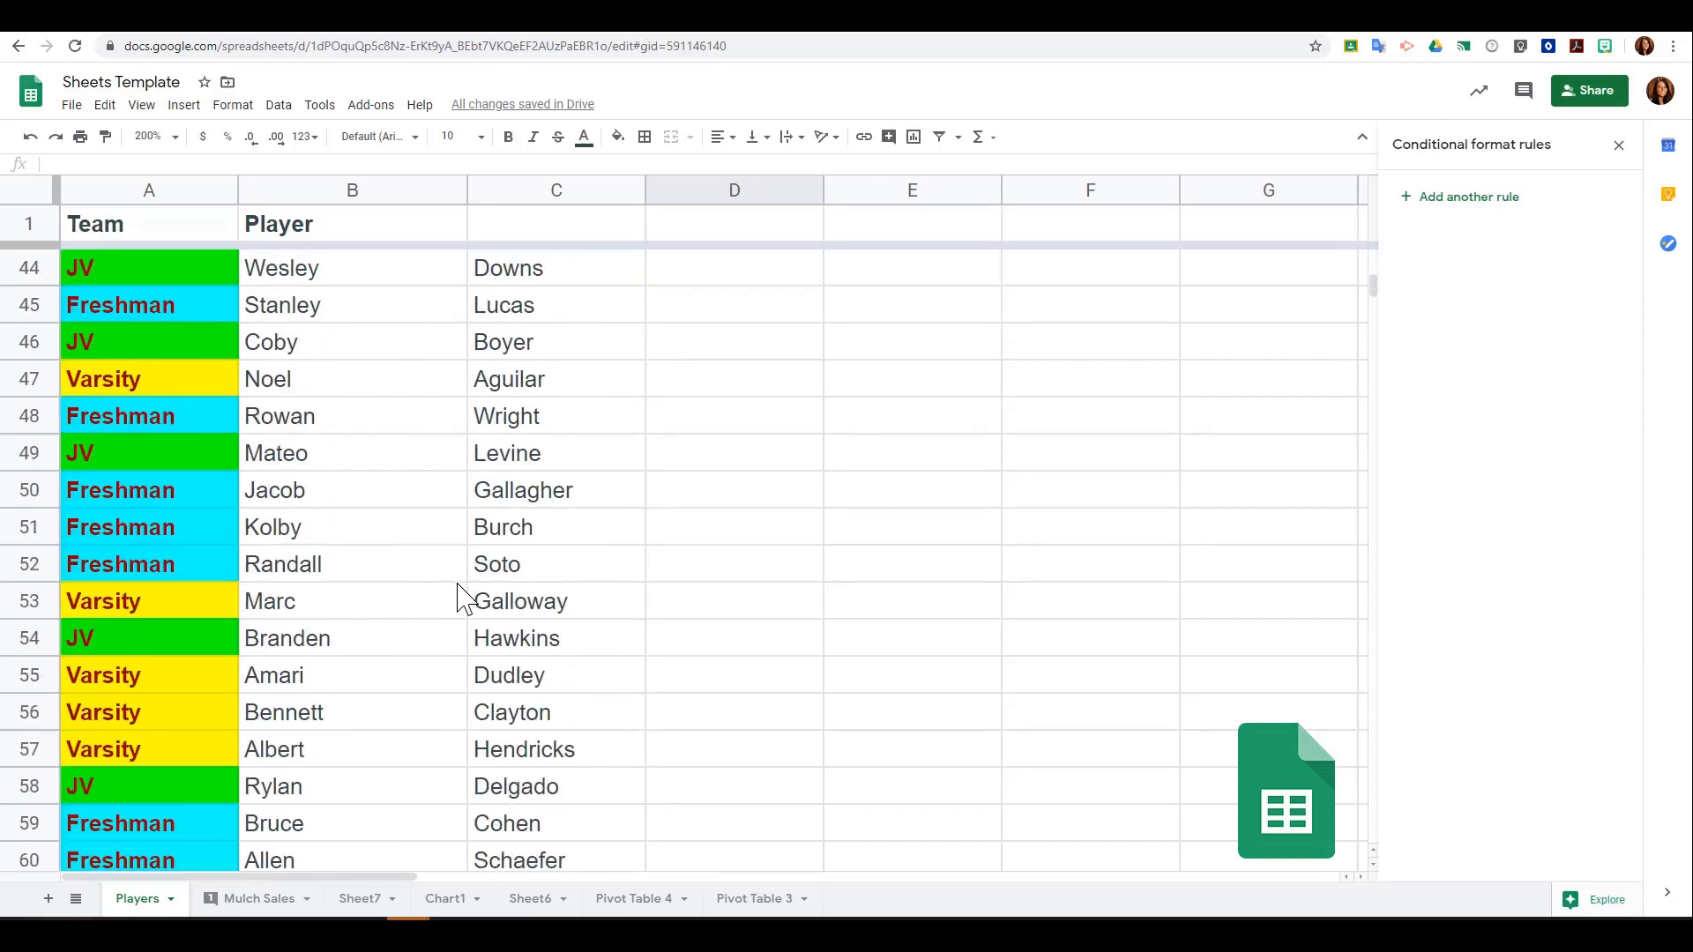
scroll(401, 507, "up", 1)
scroll(398, 496, "up", 15)
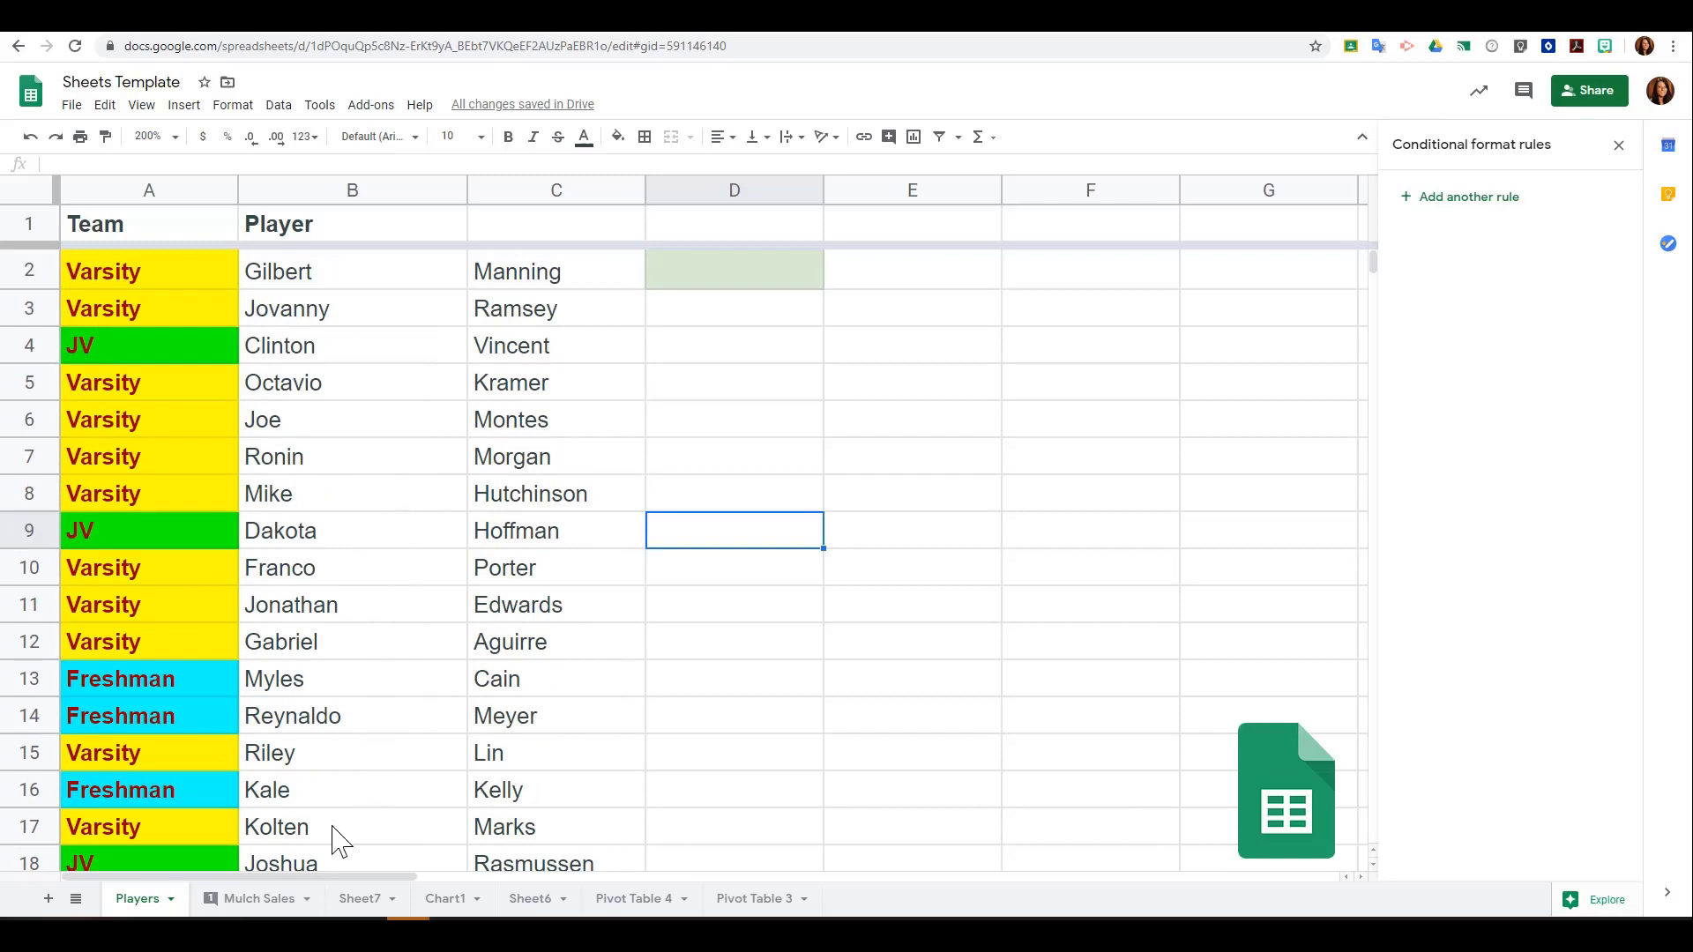
On the Mulch Sales sheet, start a color scale conditional formatting rule for the whole Total Cost column
left_click(289, 901)
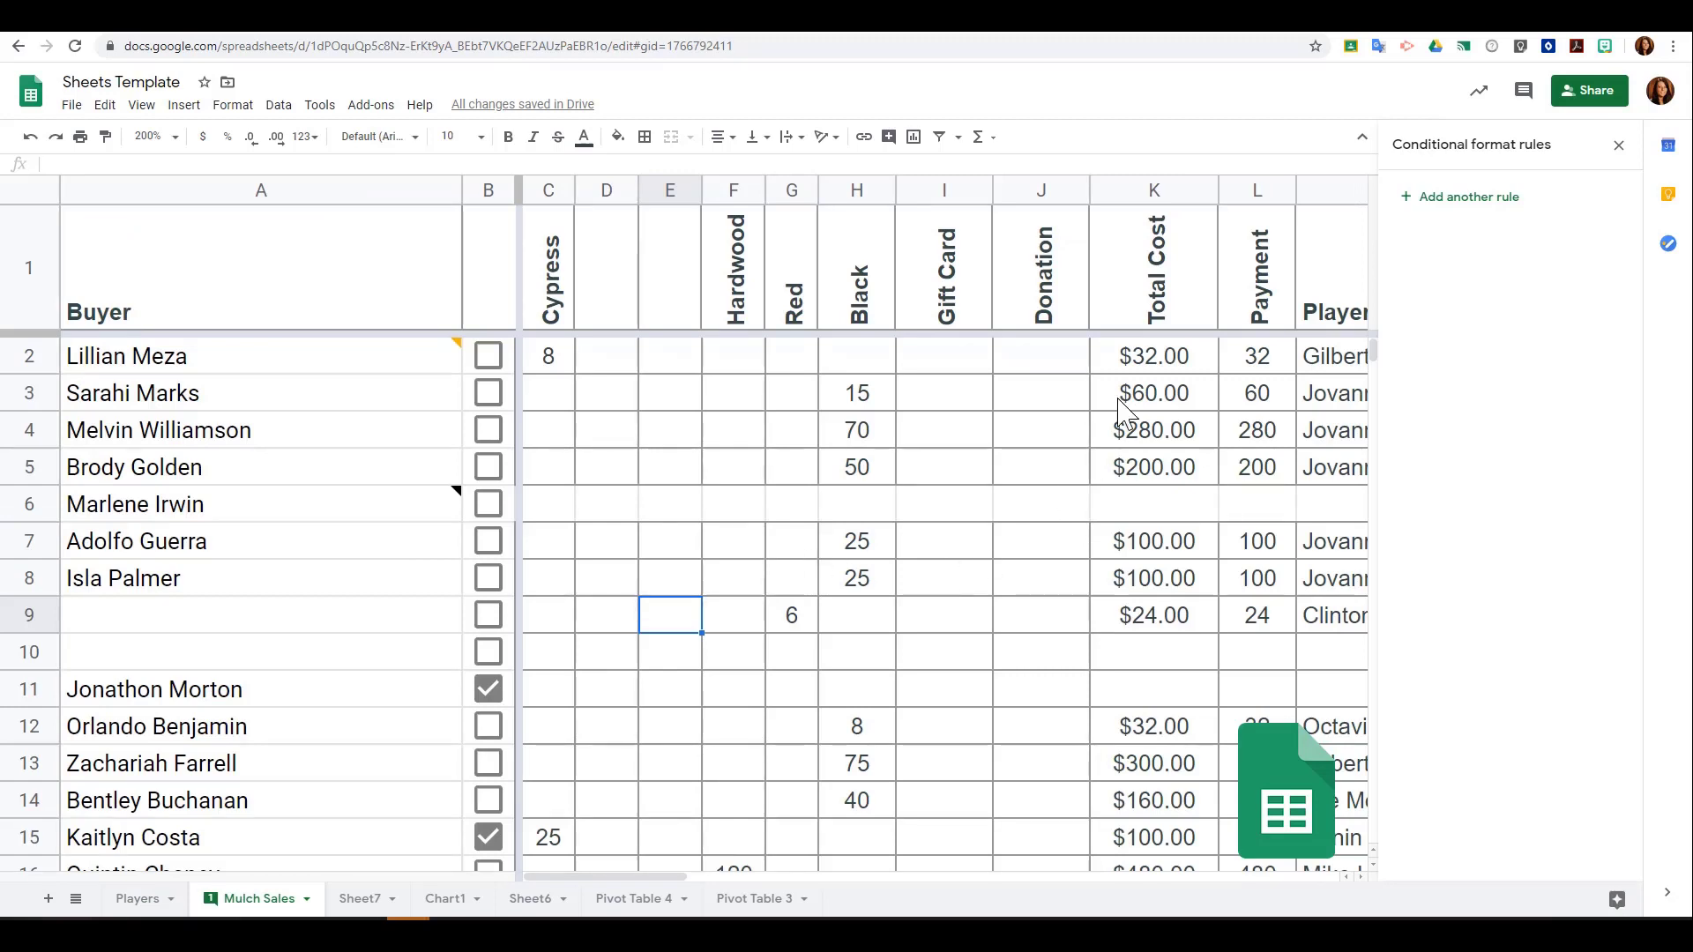
left_click(1156, 191)
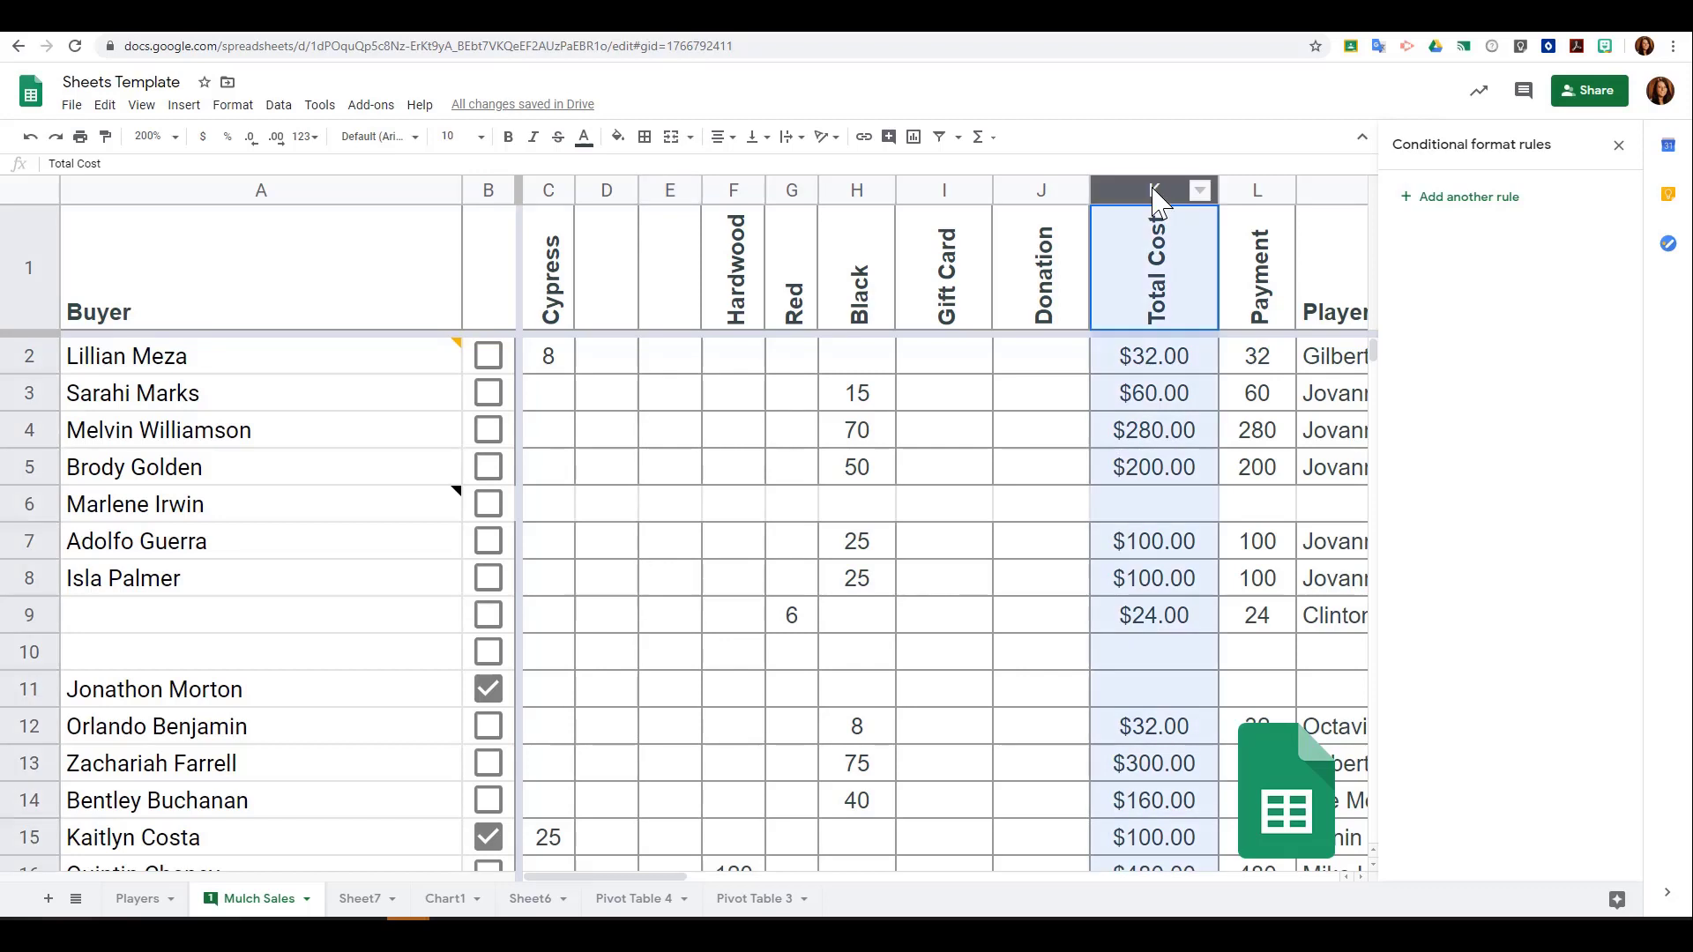
left_click(235, 106)
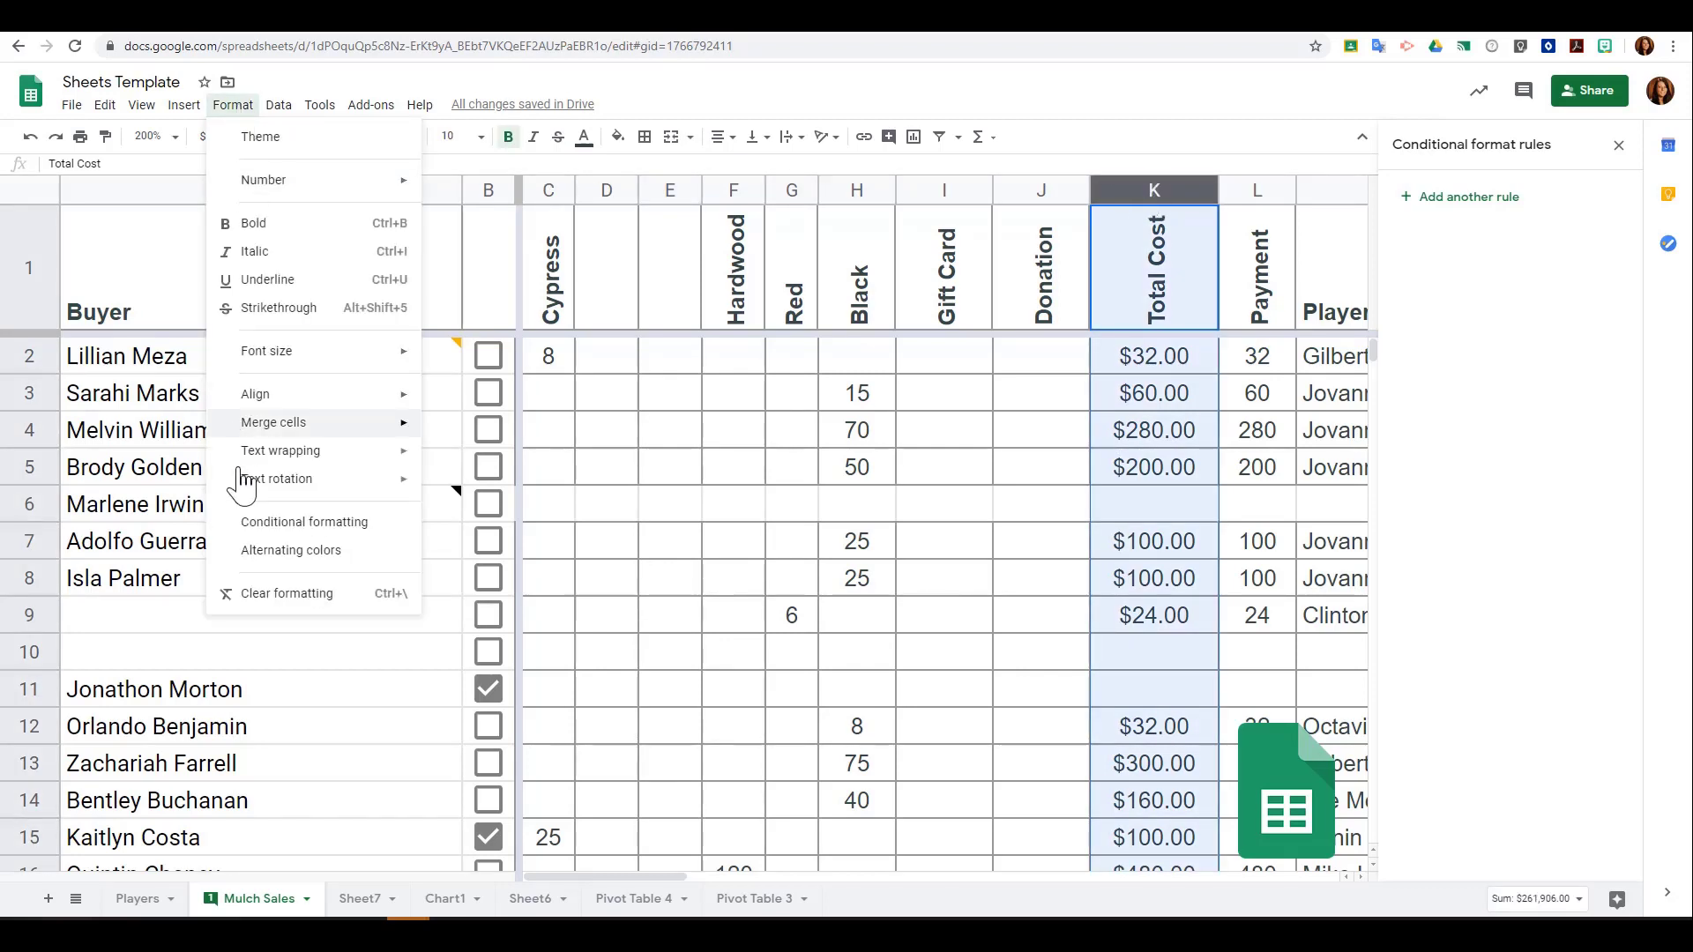
left_click(266, 523)
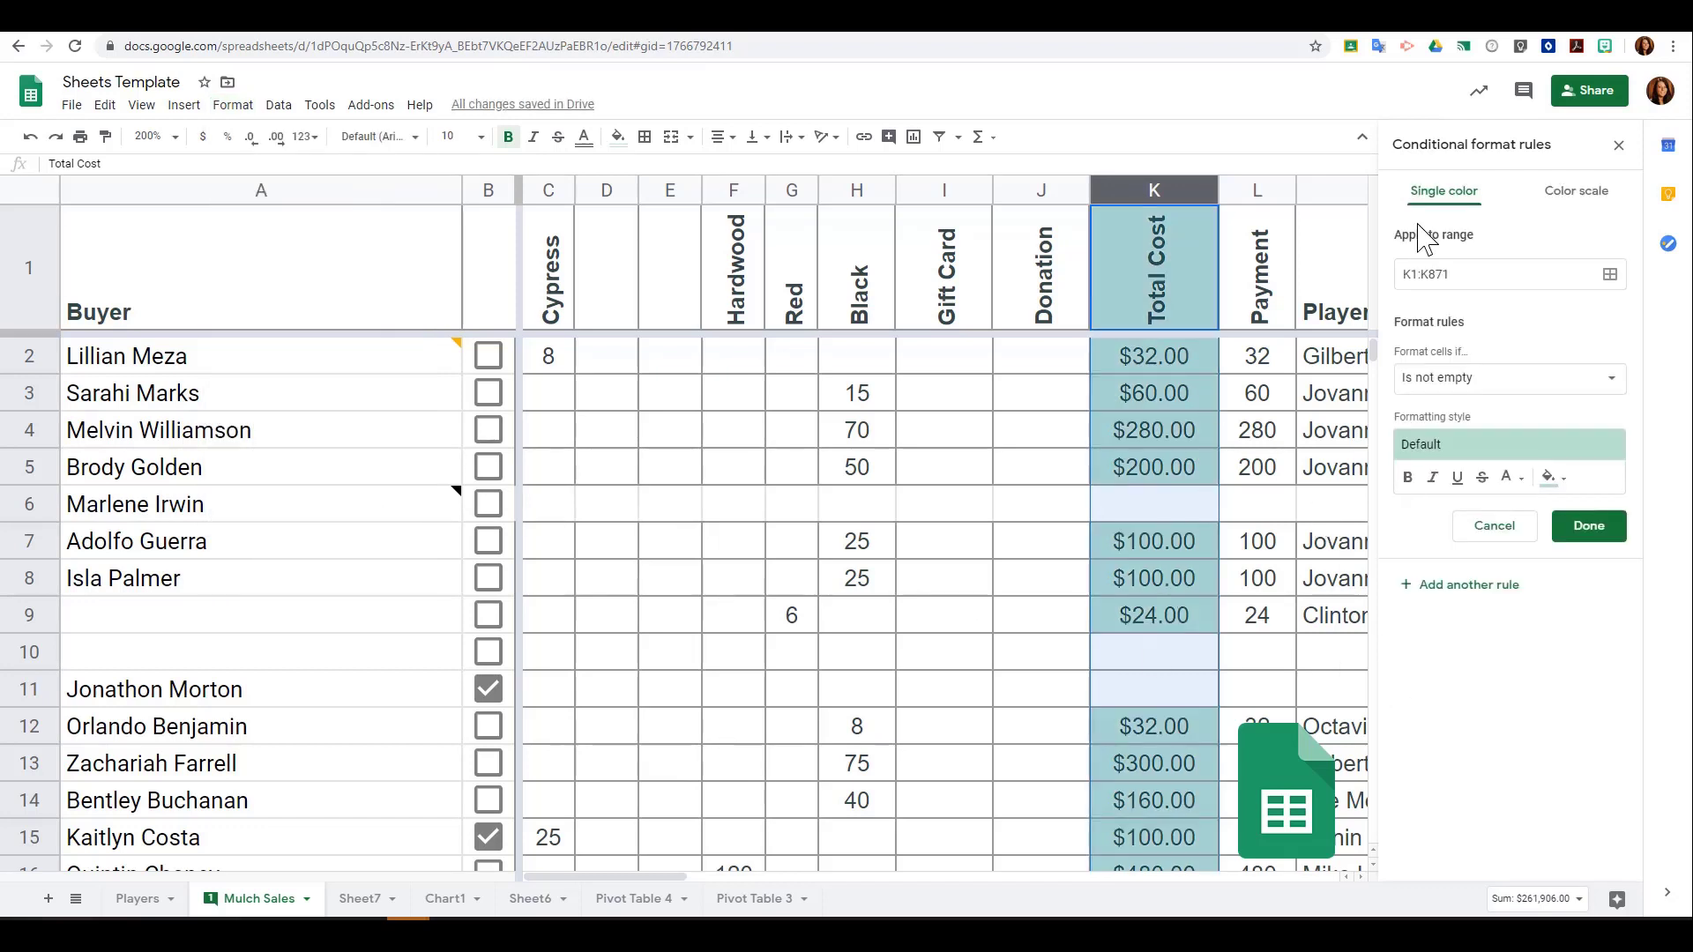
left_click(1587, 200)
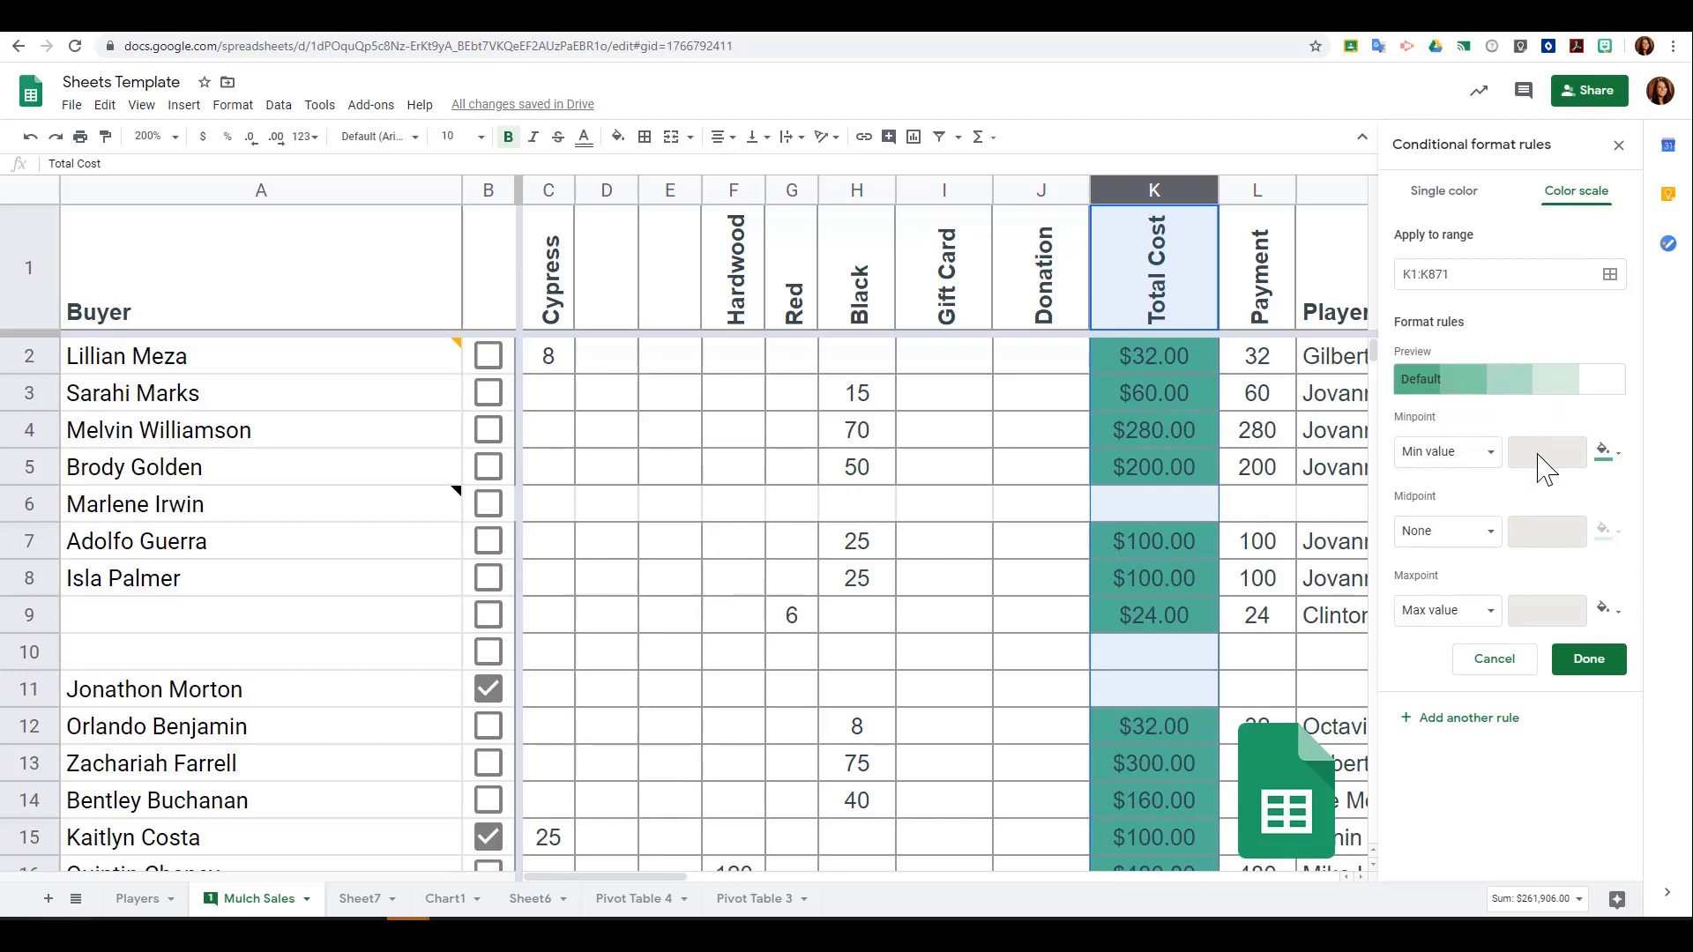
Set the color scale's minpoint to the number 0
left_click(1489, 470)
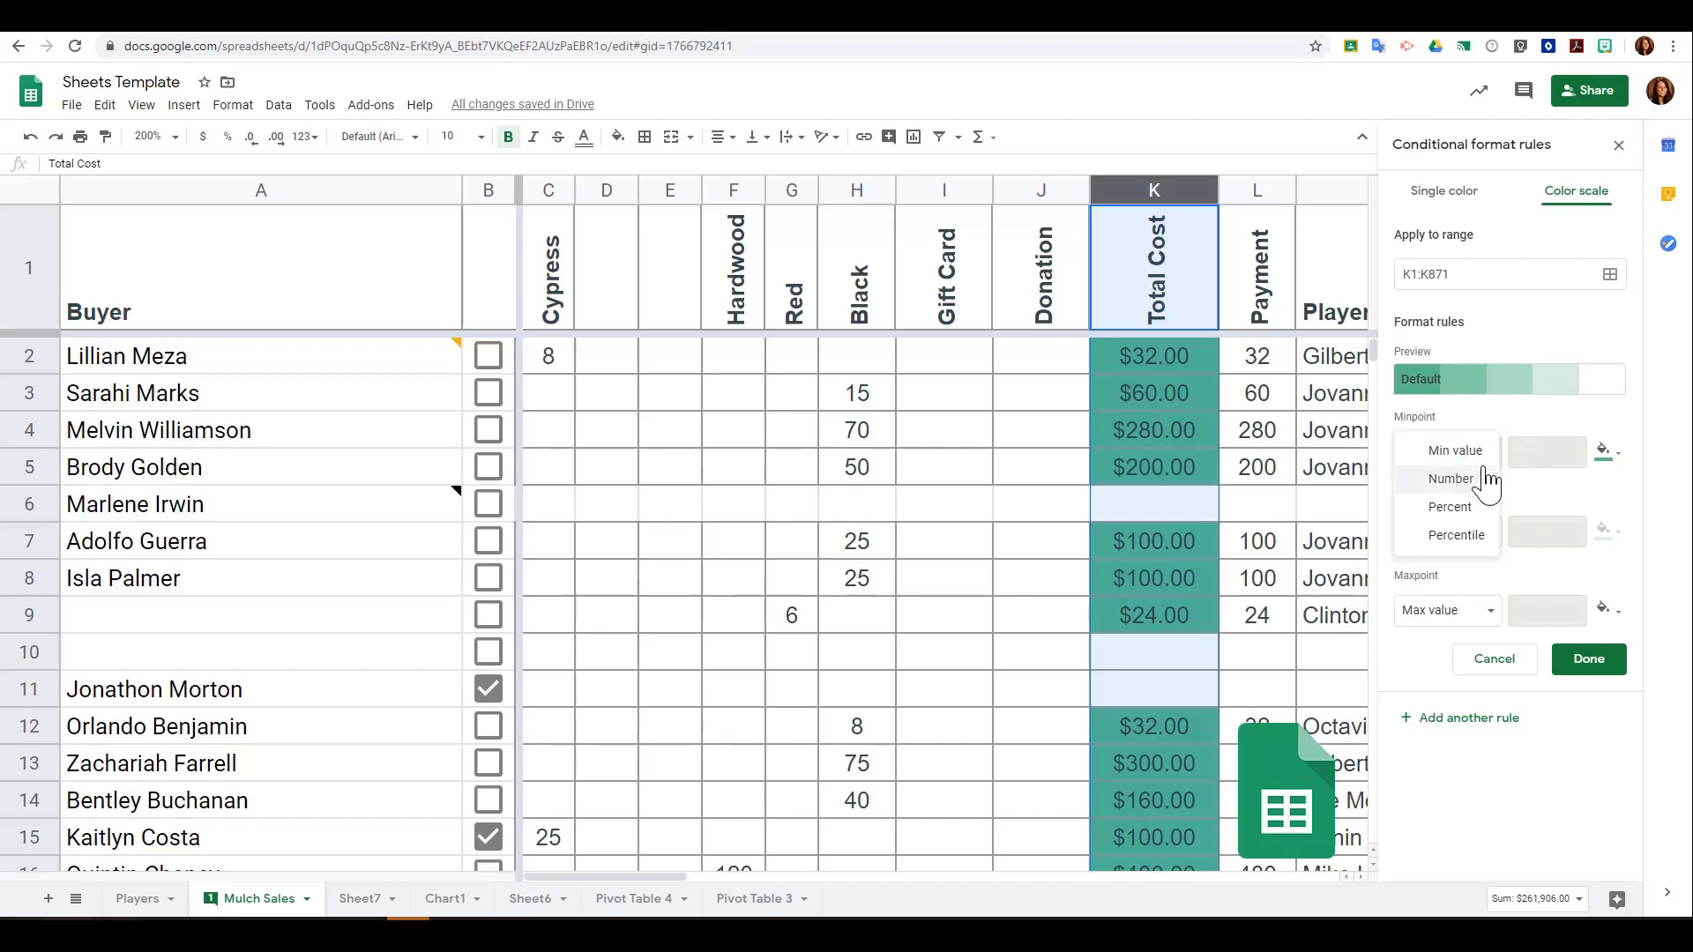
left_click(1487, 453)
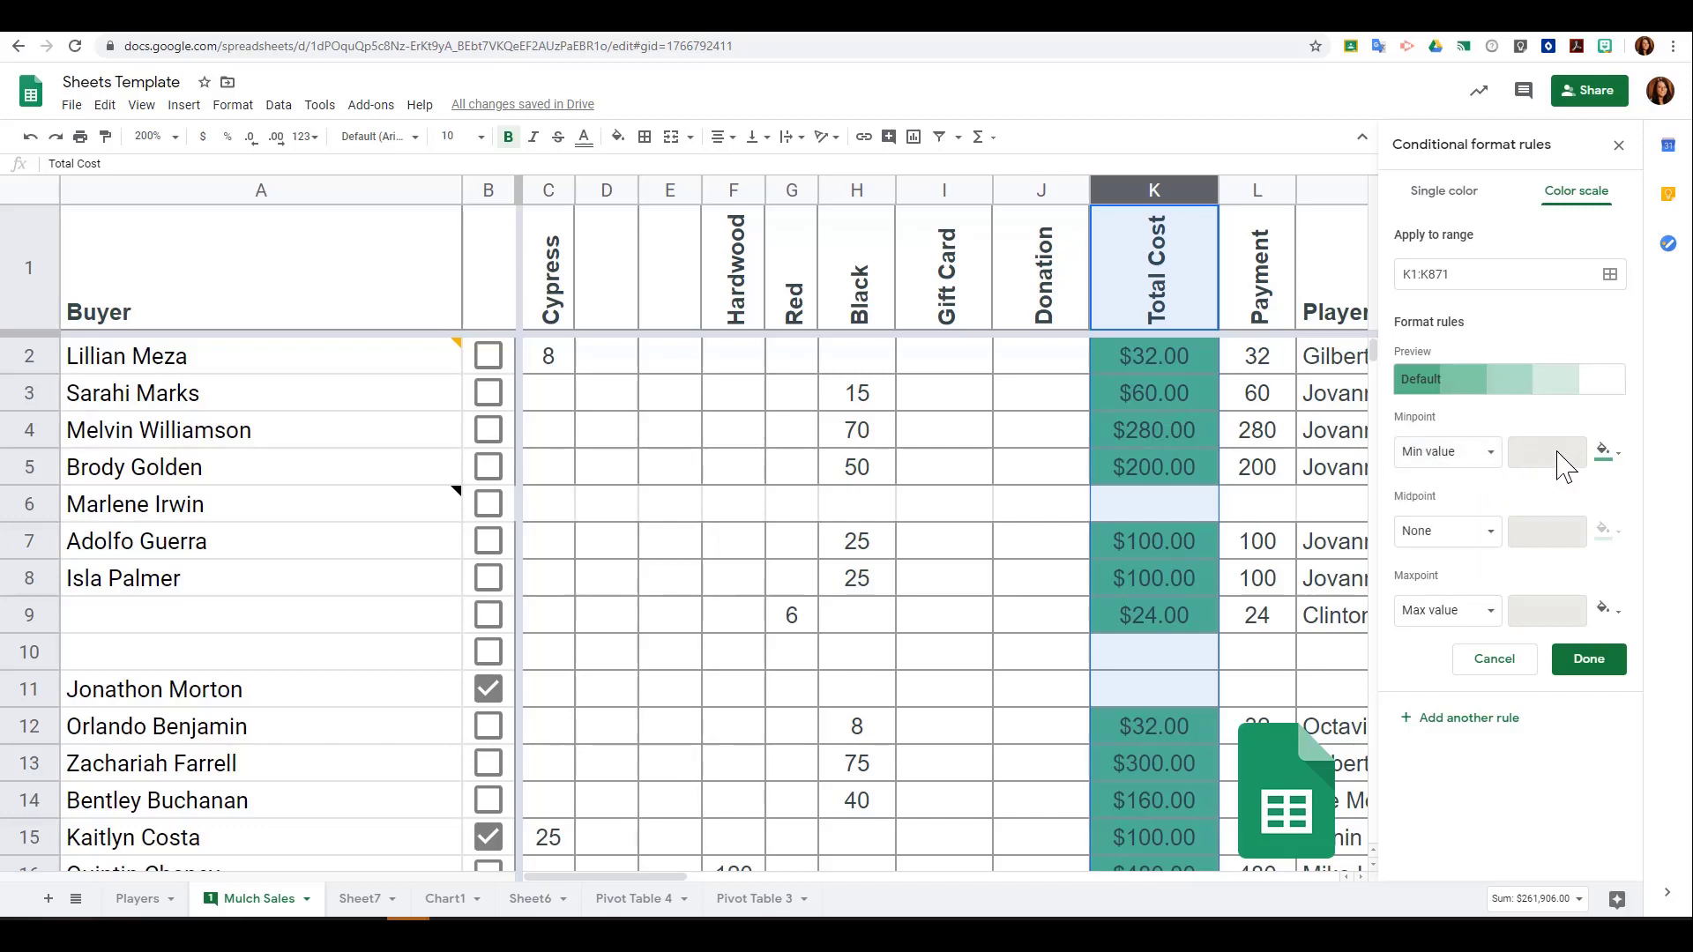
left_click(1464, 457)
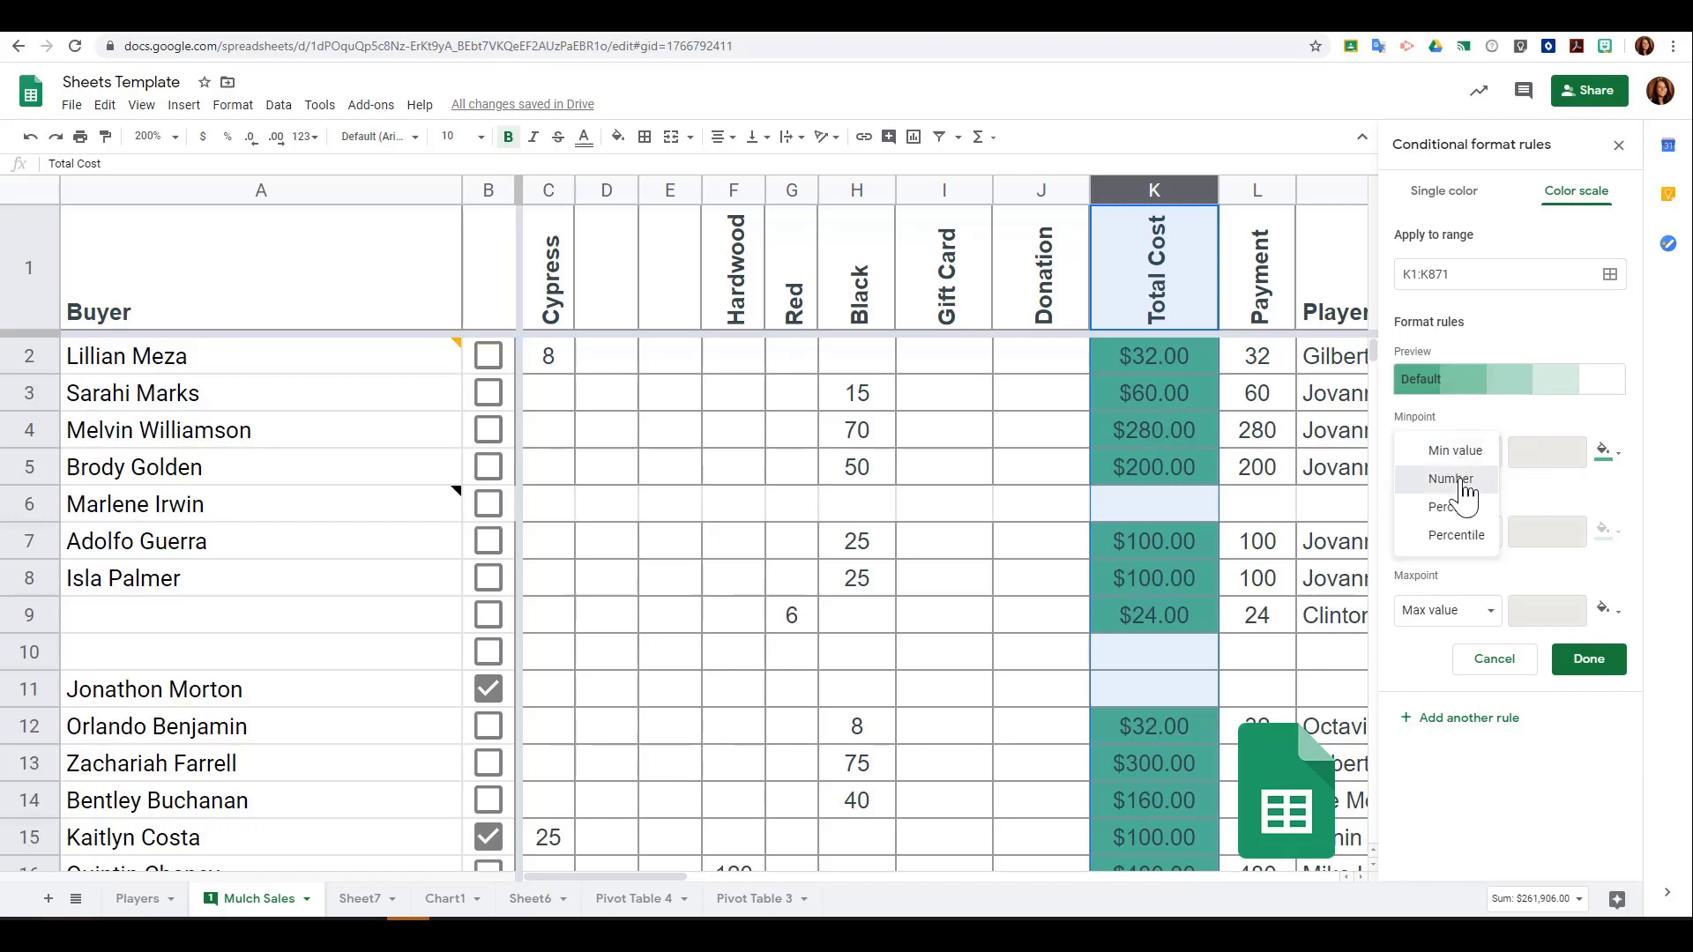
left_click(1464, 484)
left_click_drag(1546, 458, 1494, 453)
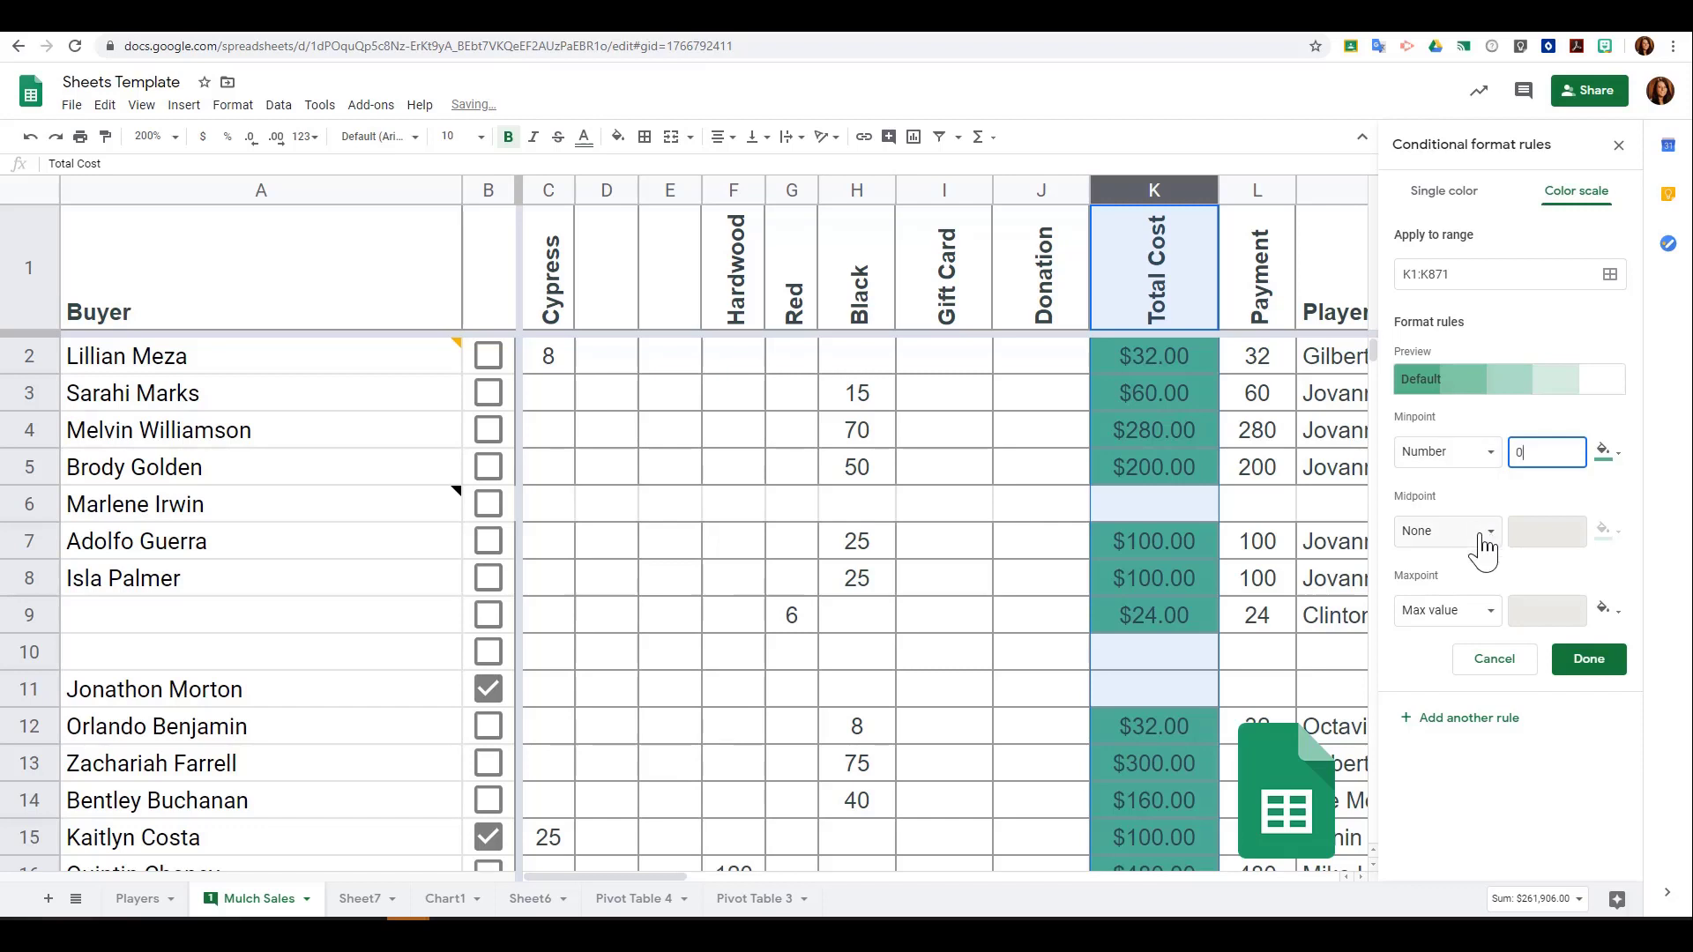
Set the color scale's maxpoint to the number 500, save the rule and check the shading down the Total Cost column
left_click(1492, 616)
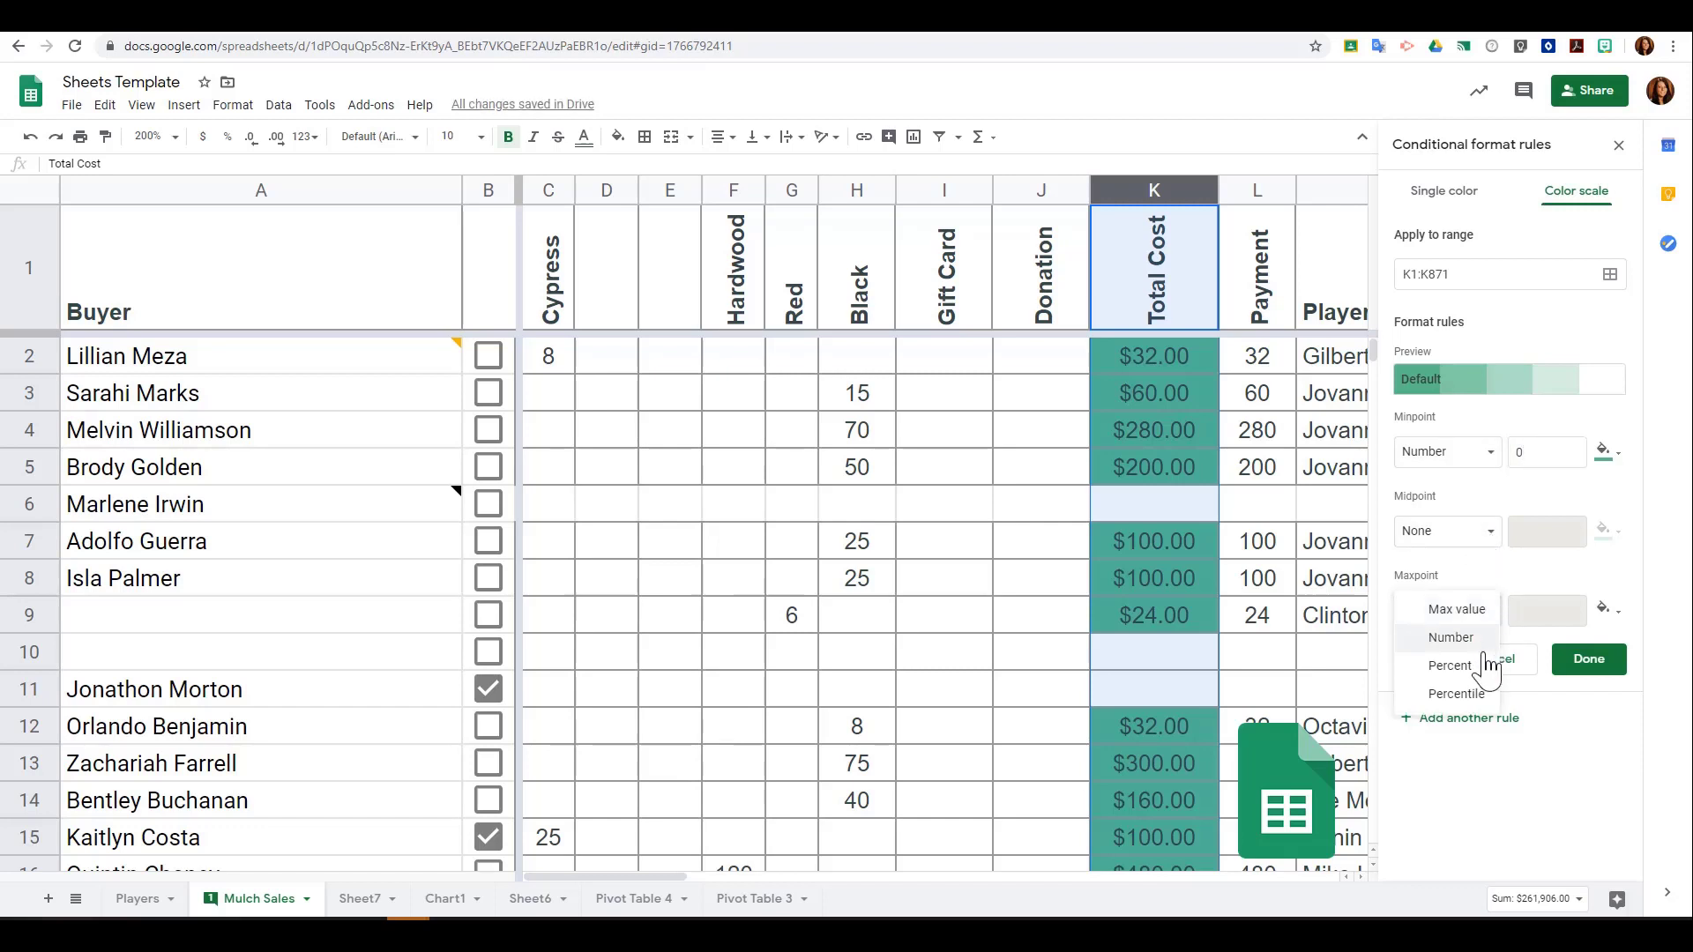
left_click(1492, 638)
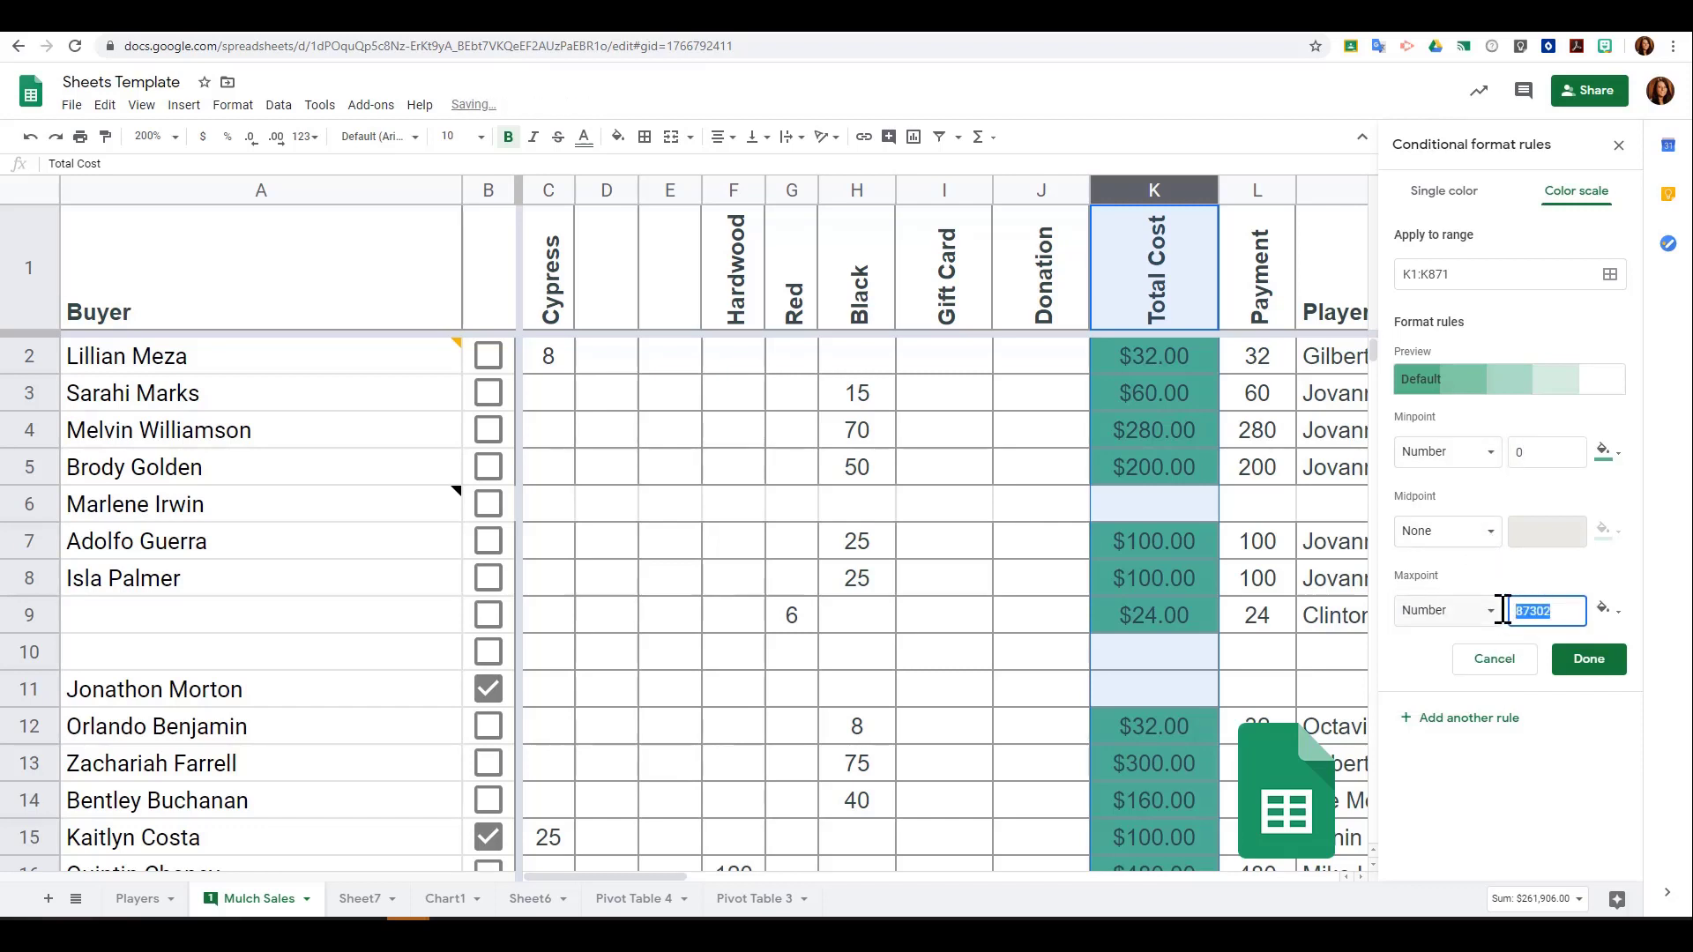
type("500")
left_click(1425, 679)
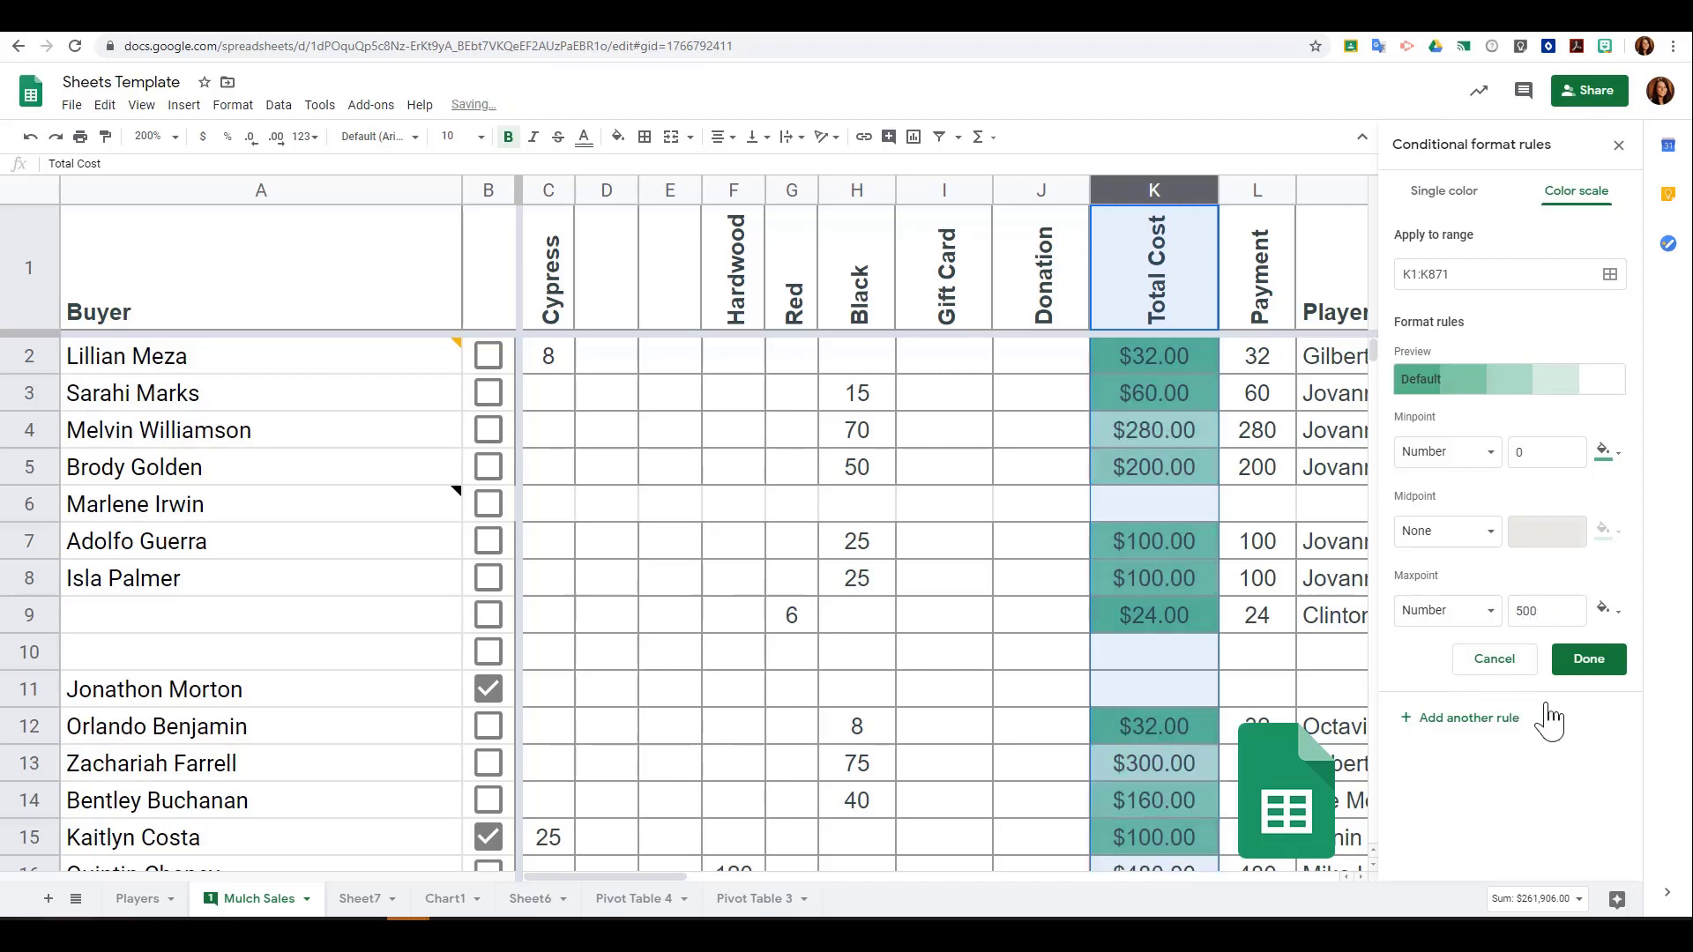
left_click(1588, 659)
left_click(1080, 517)
scroll(1199, 404, "down", 1)
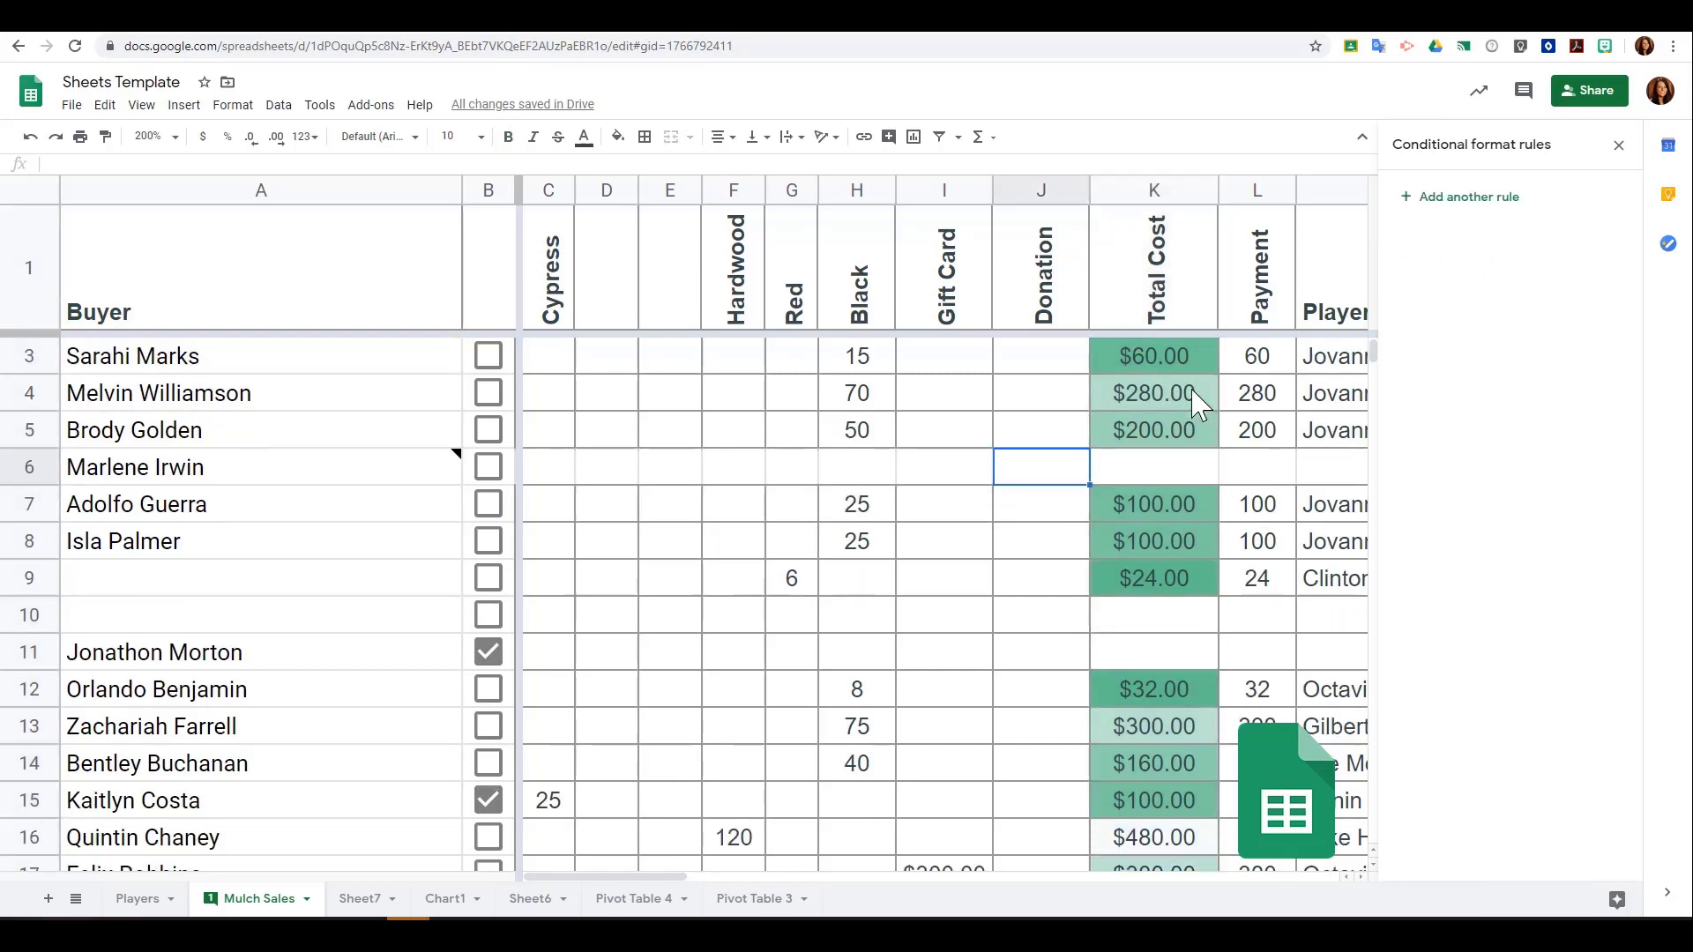
scroll(1193, 390, "down", 20)
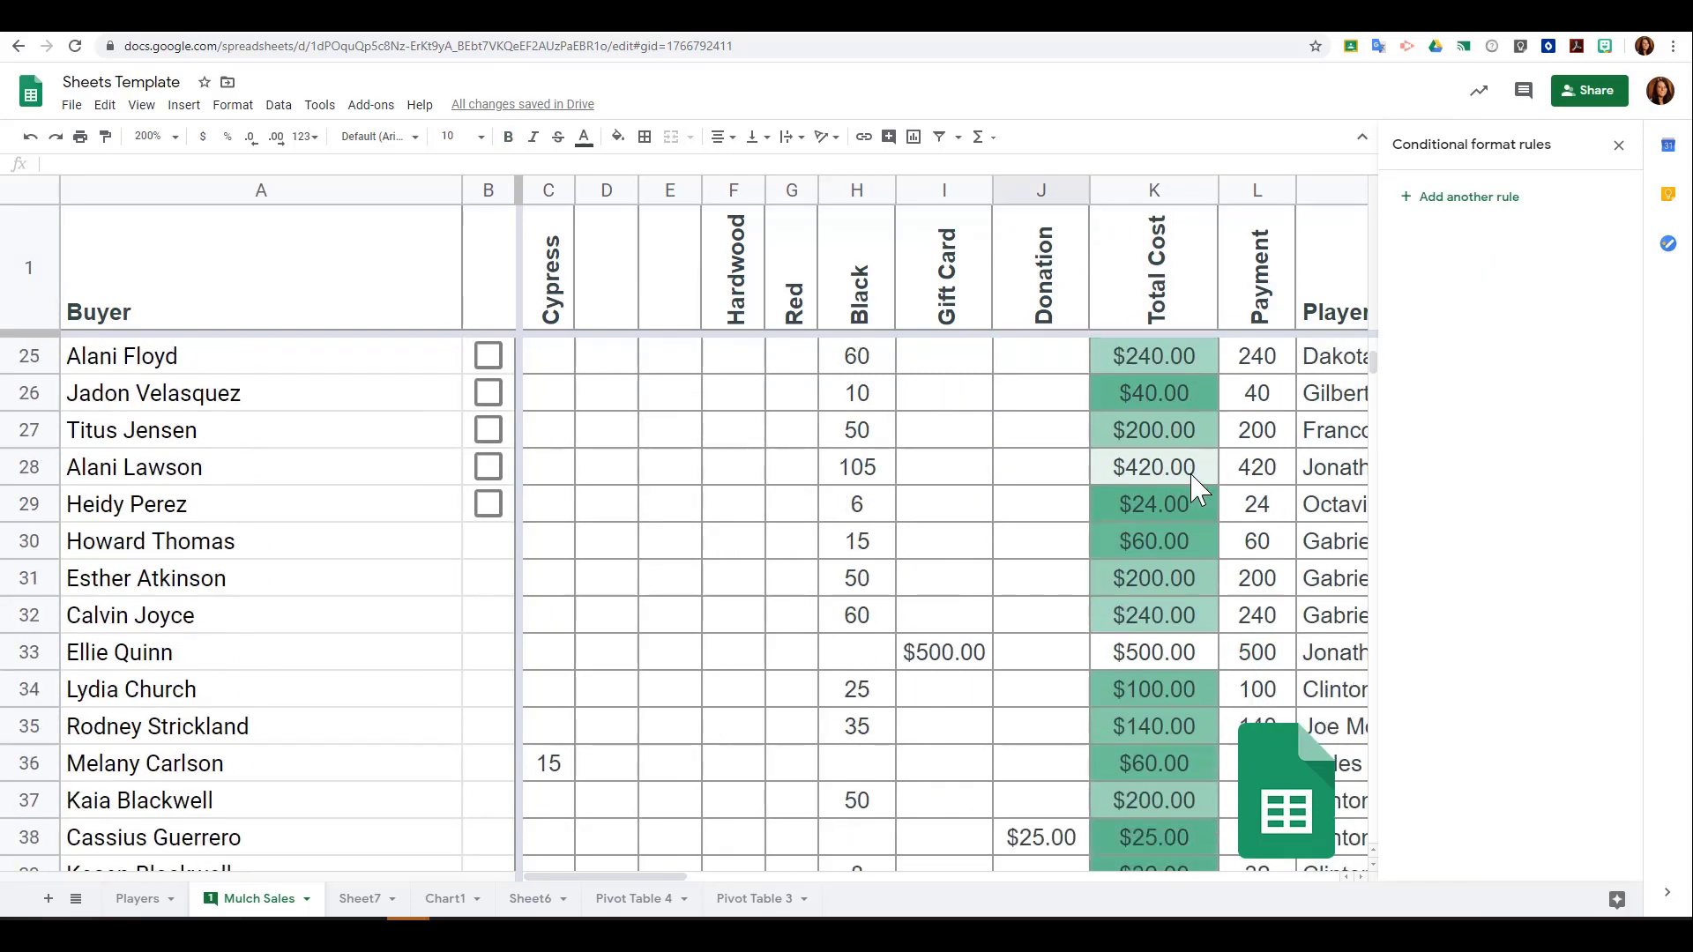
scroll(1197, 488, "down", 1)
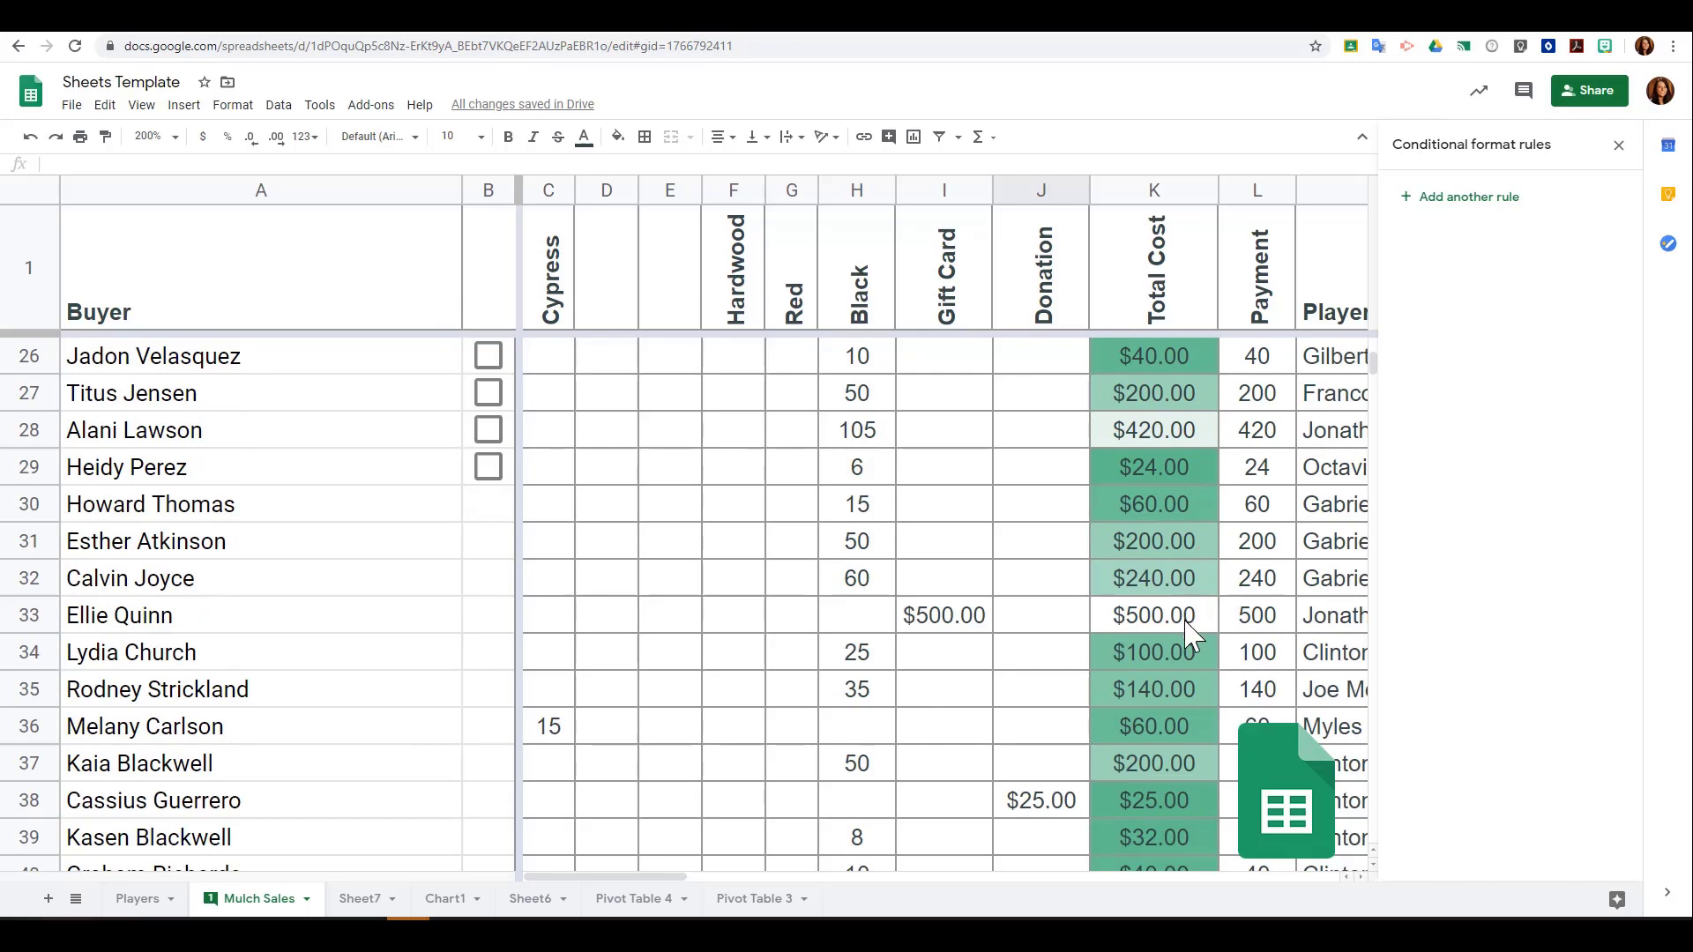
Reopen the Total Cost column's color scale rule and switch it to the preset that runs from white to green
scroll(1191, 634, "down", 20)
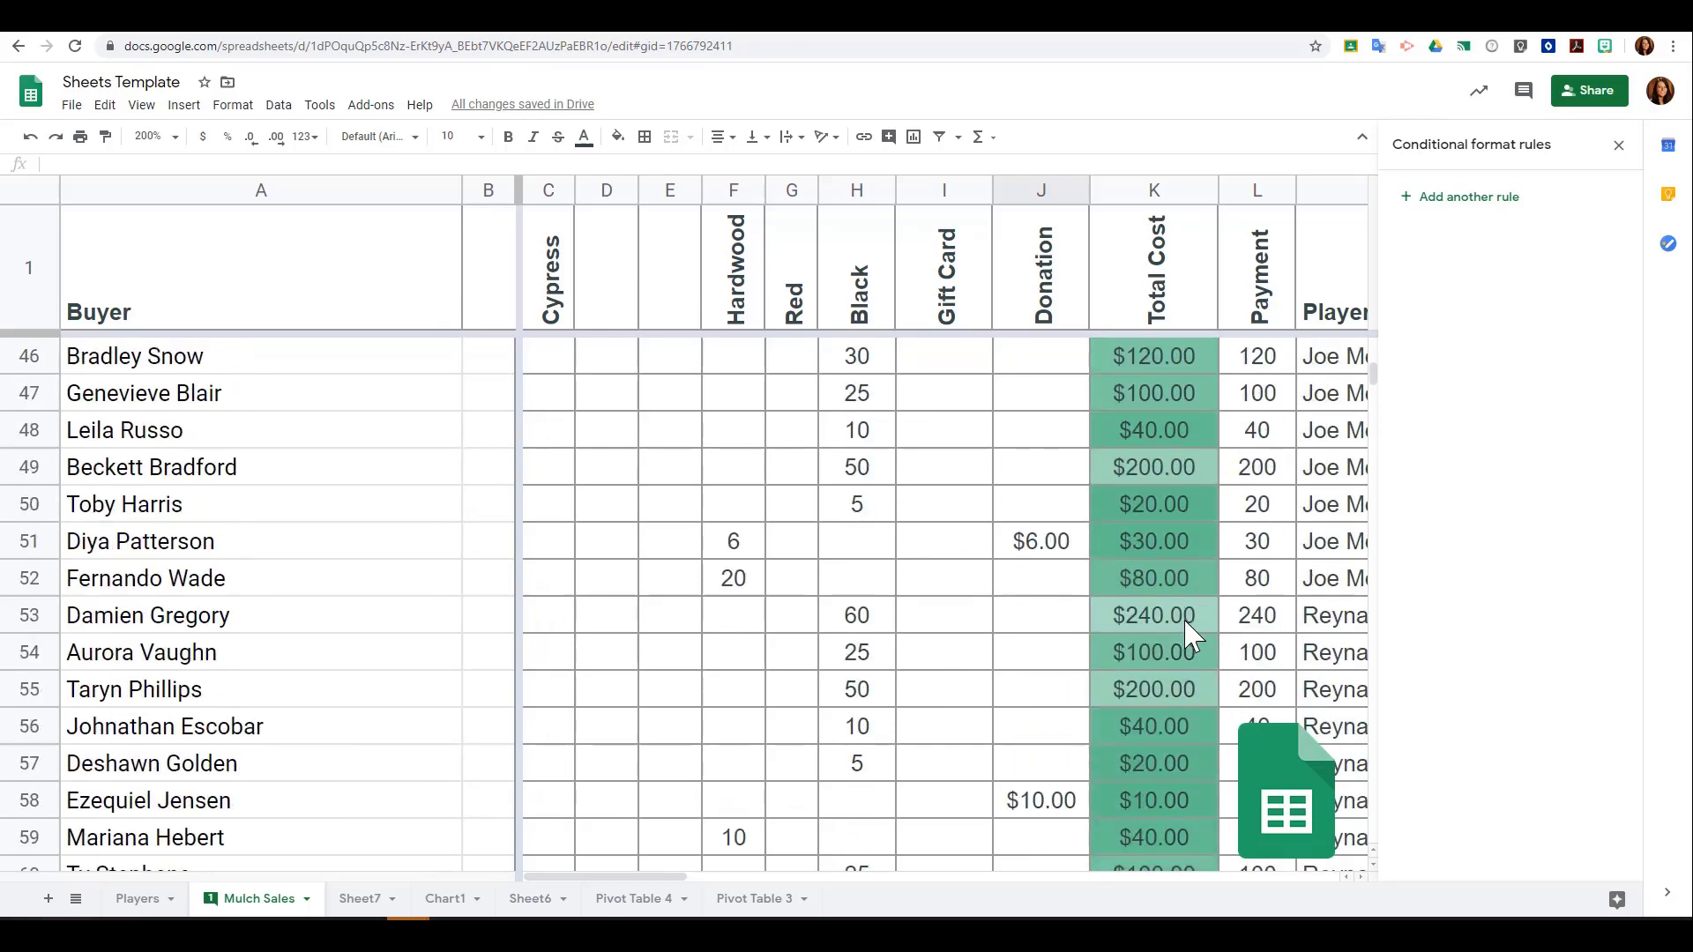
scroll(1190, 633, "up", 20)
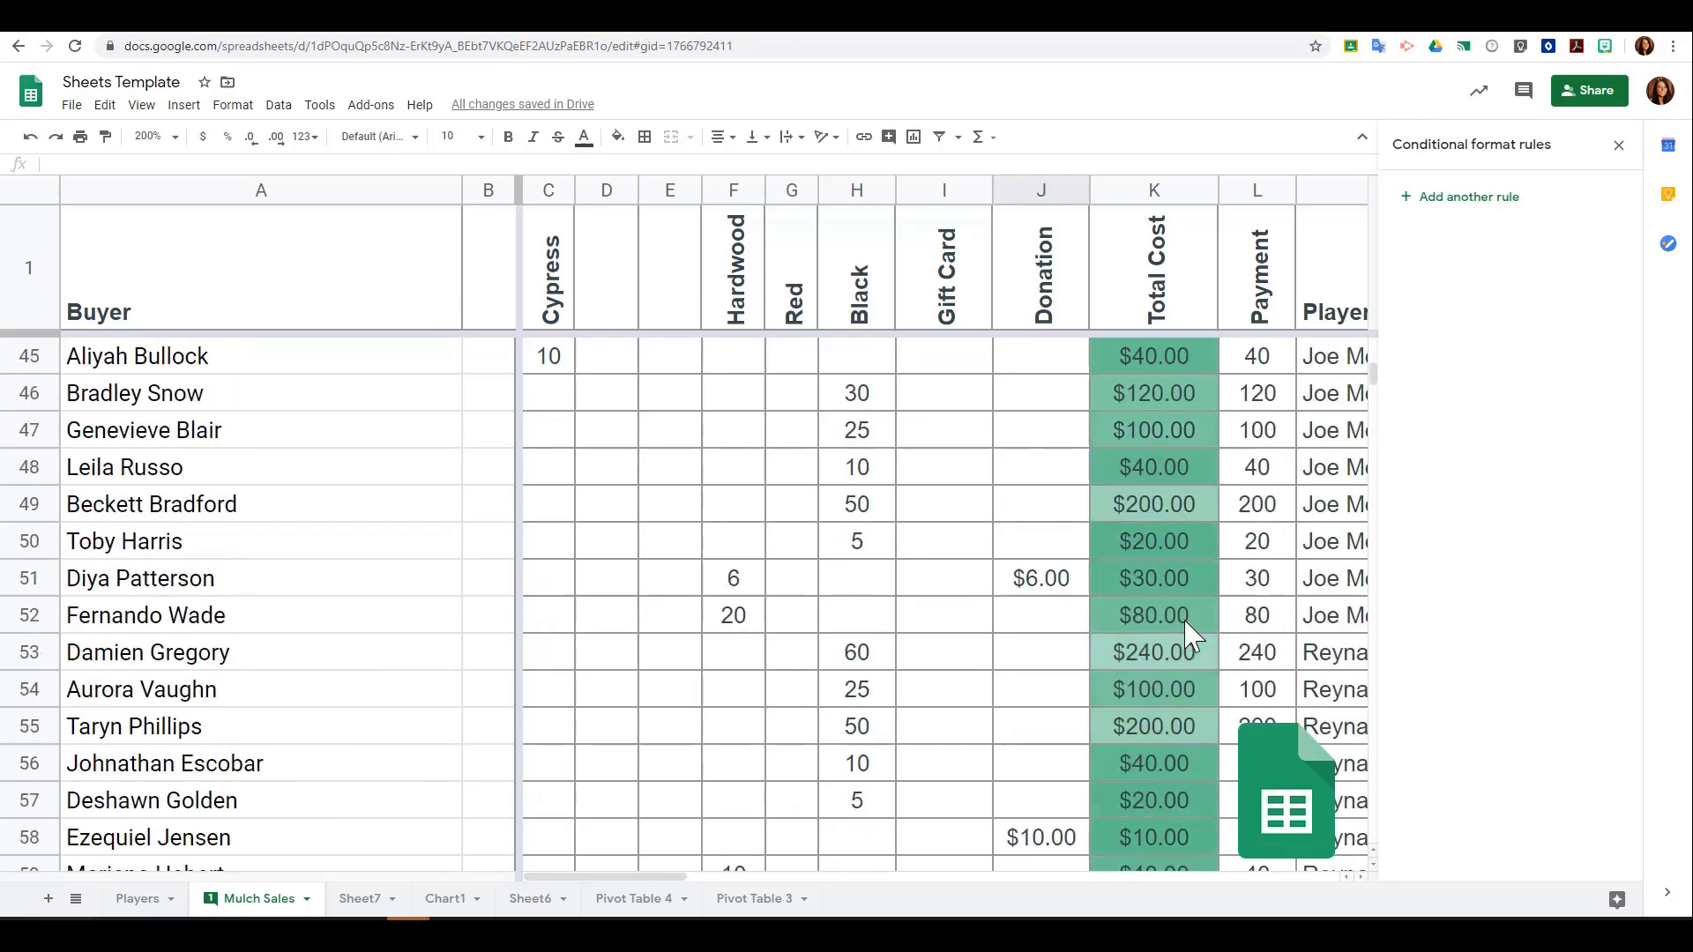
left_click(1164, 190)
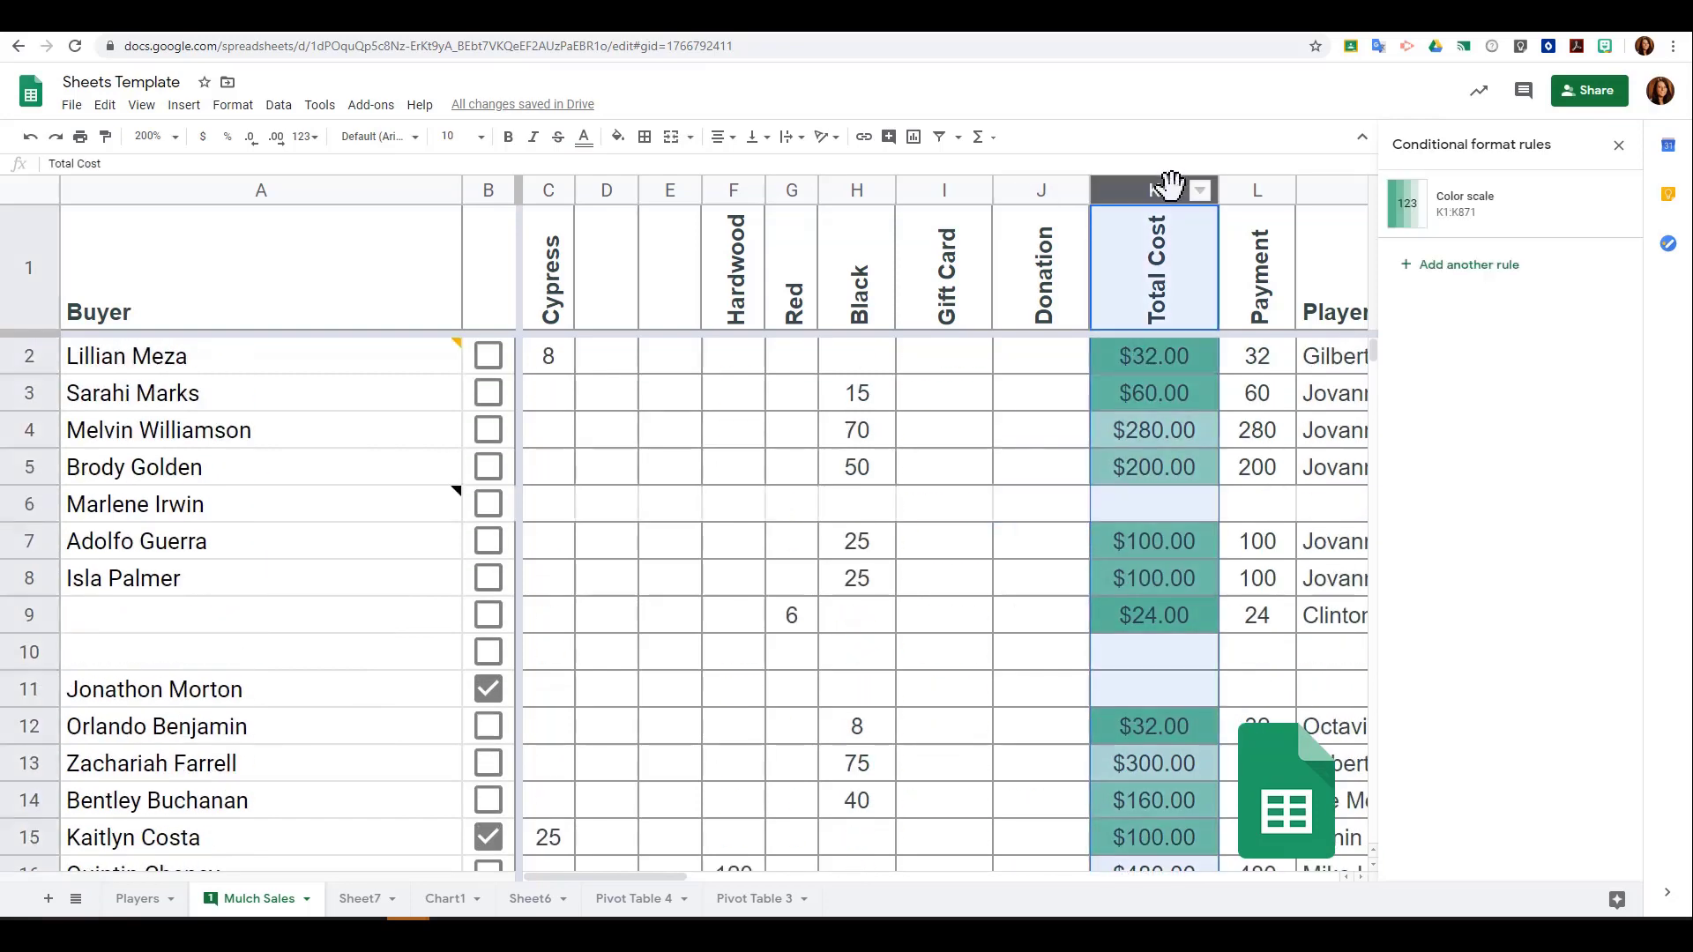
left_click(1492, 222)
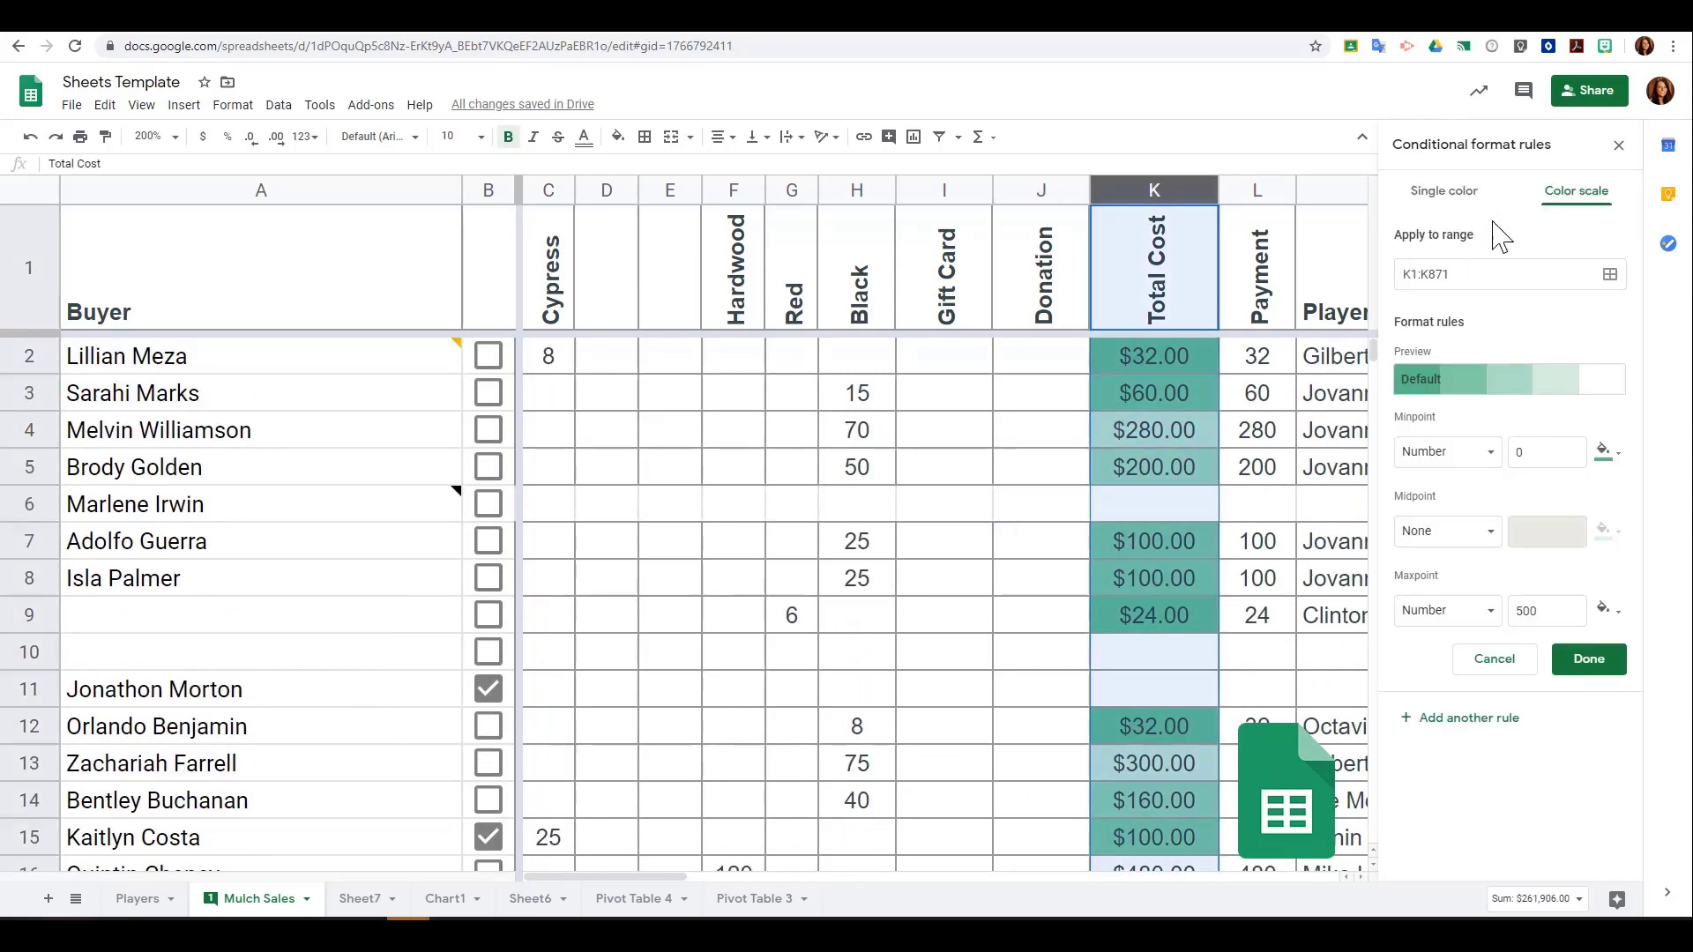
left_click(1423, 388)
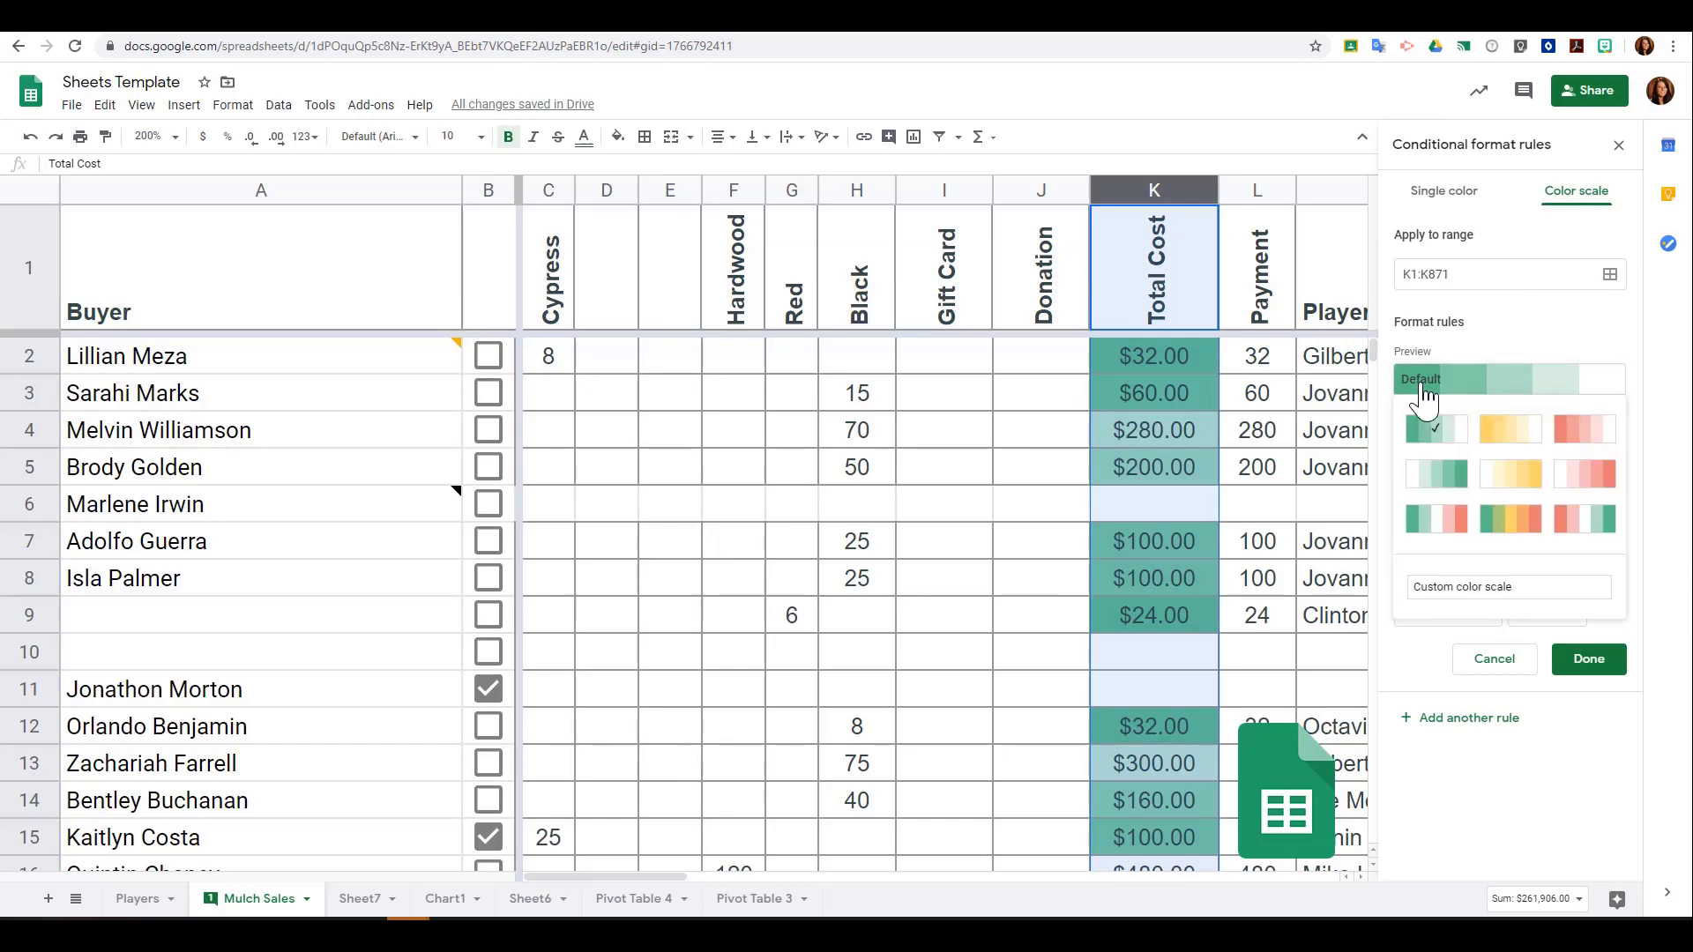
left_click(1432, 480)
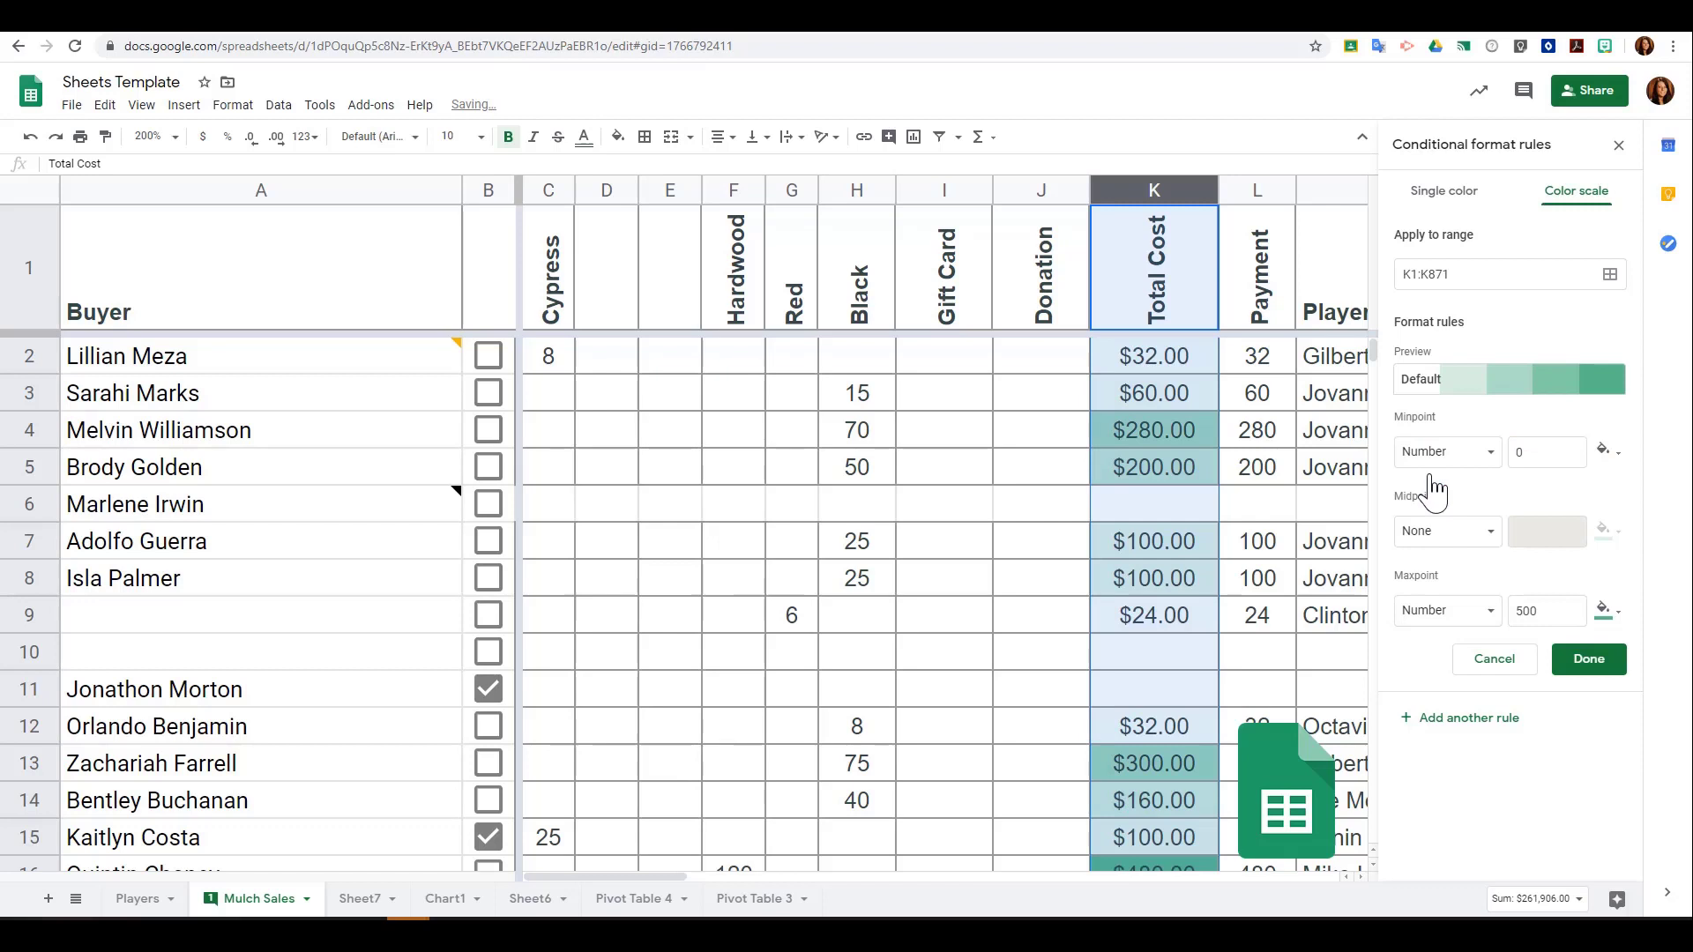
Change the Total Cost color scale to "Red to white to green", save the rule and check the shading down the column
left_click(1532, 388)
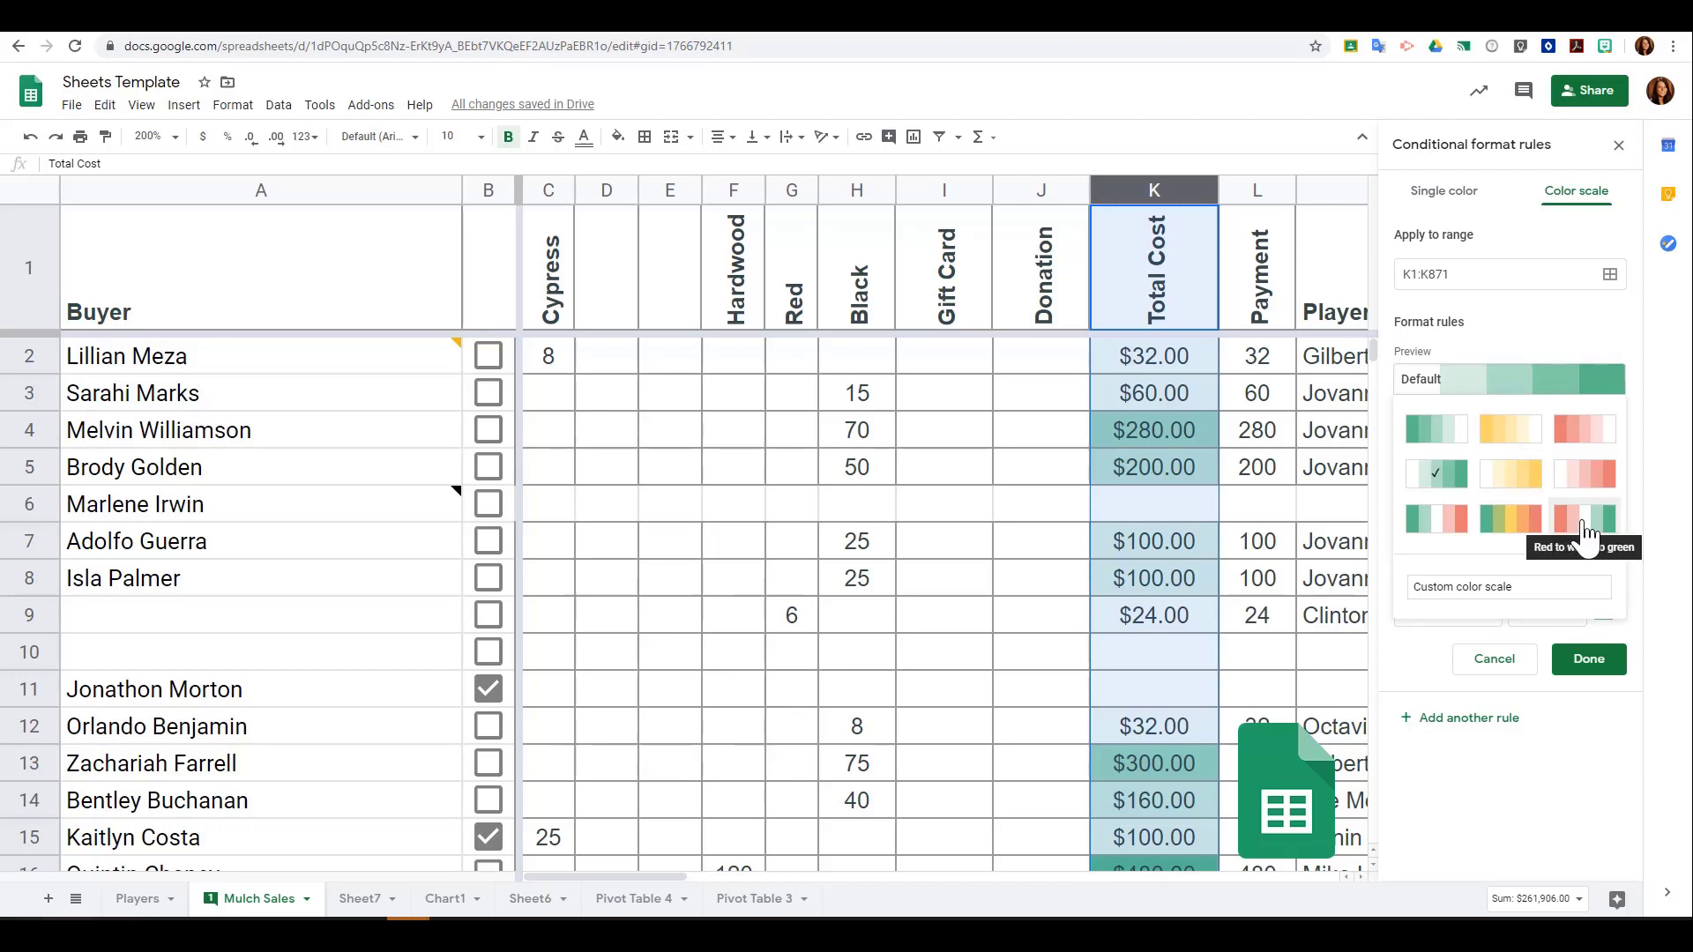
left_click(1584, 537)
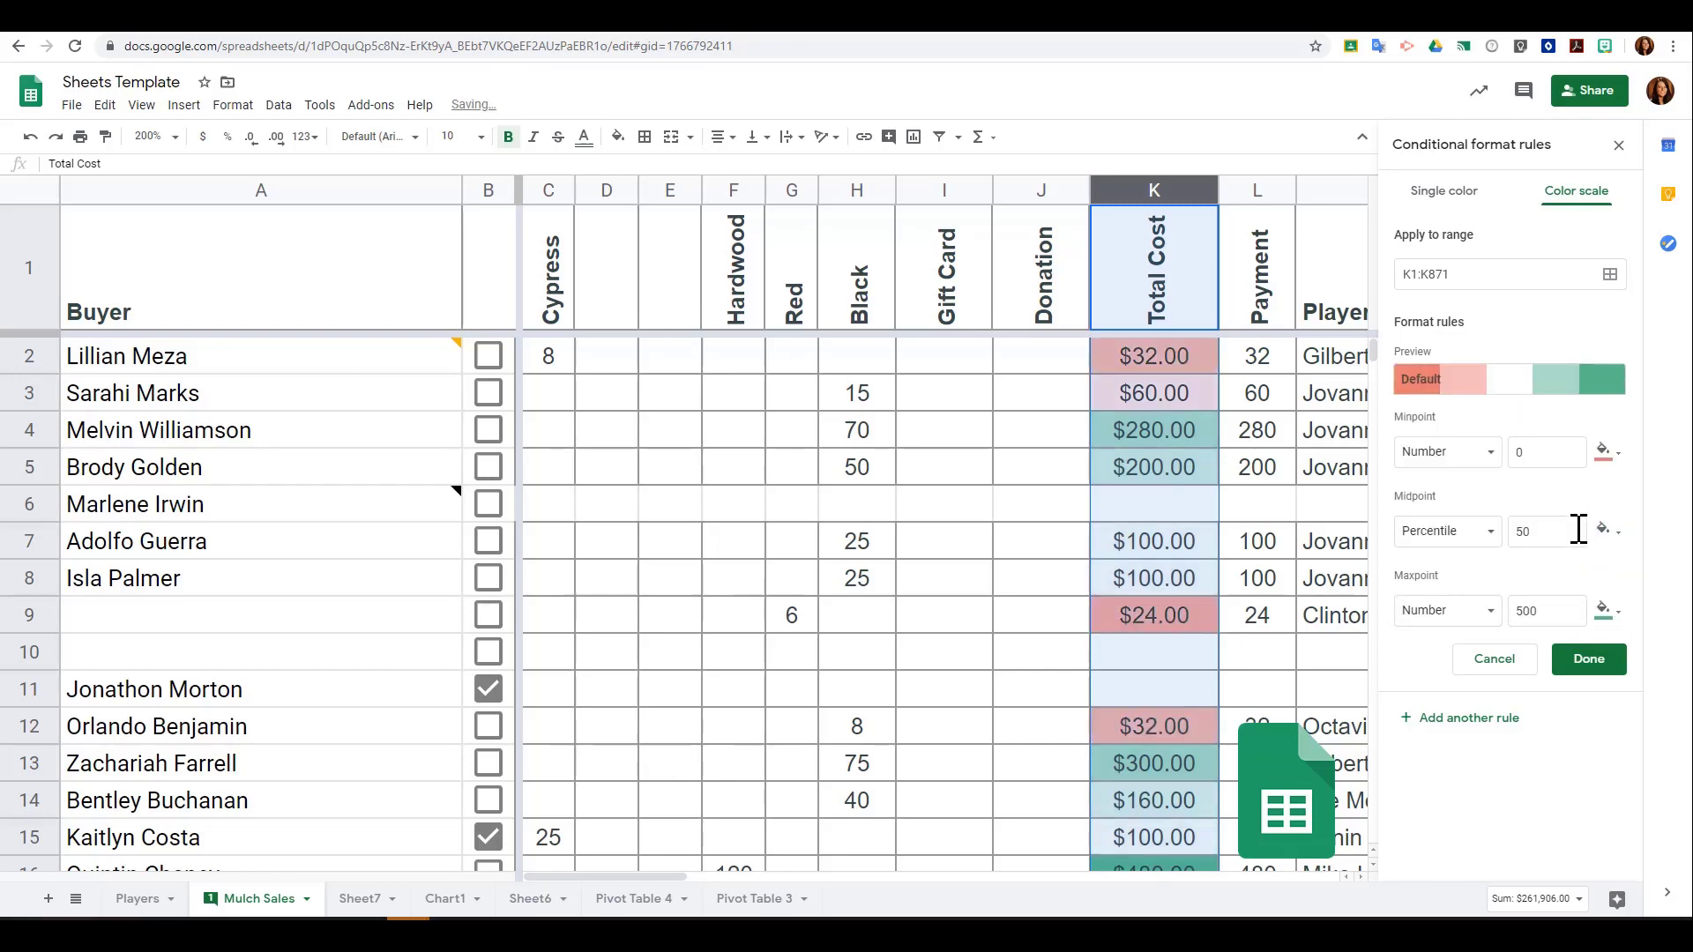
left_click(1583, 668)
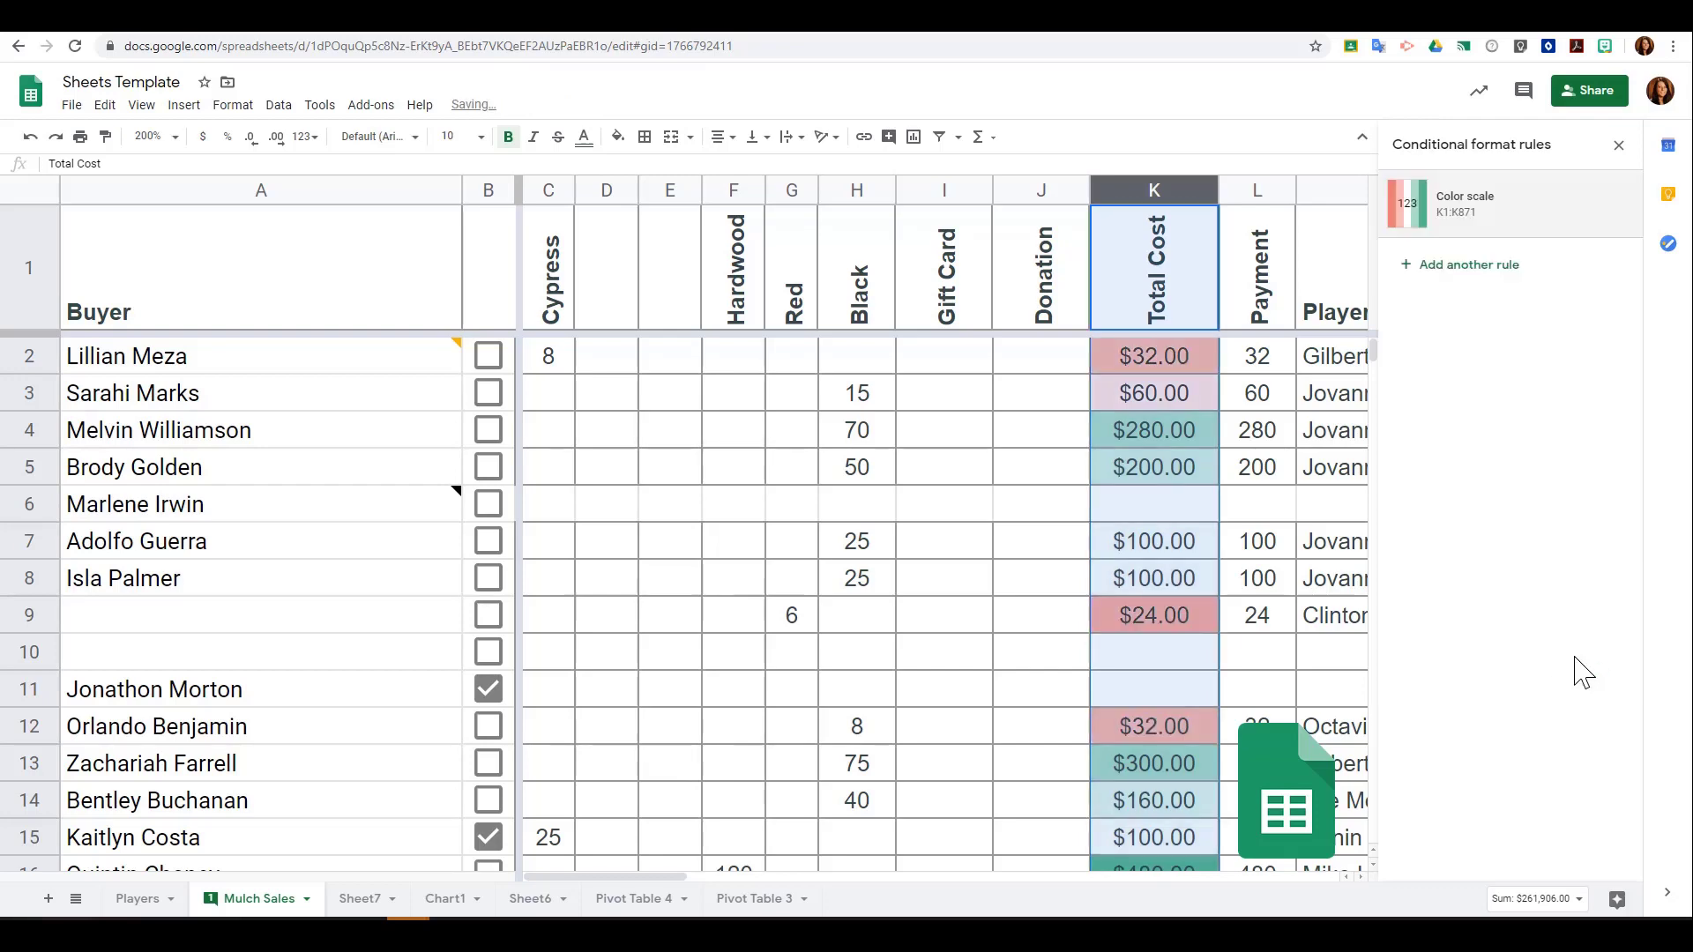
left_click(1305, 622)
scroll(1305, 628, "down", 2)
scroll(1307, 630, "down", 17)
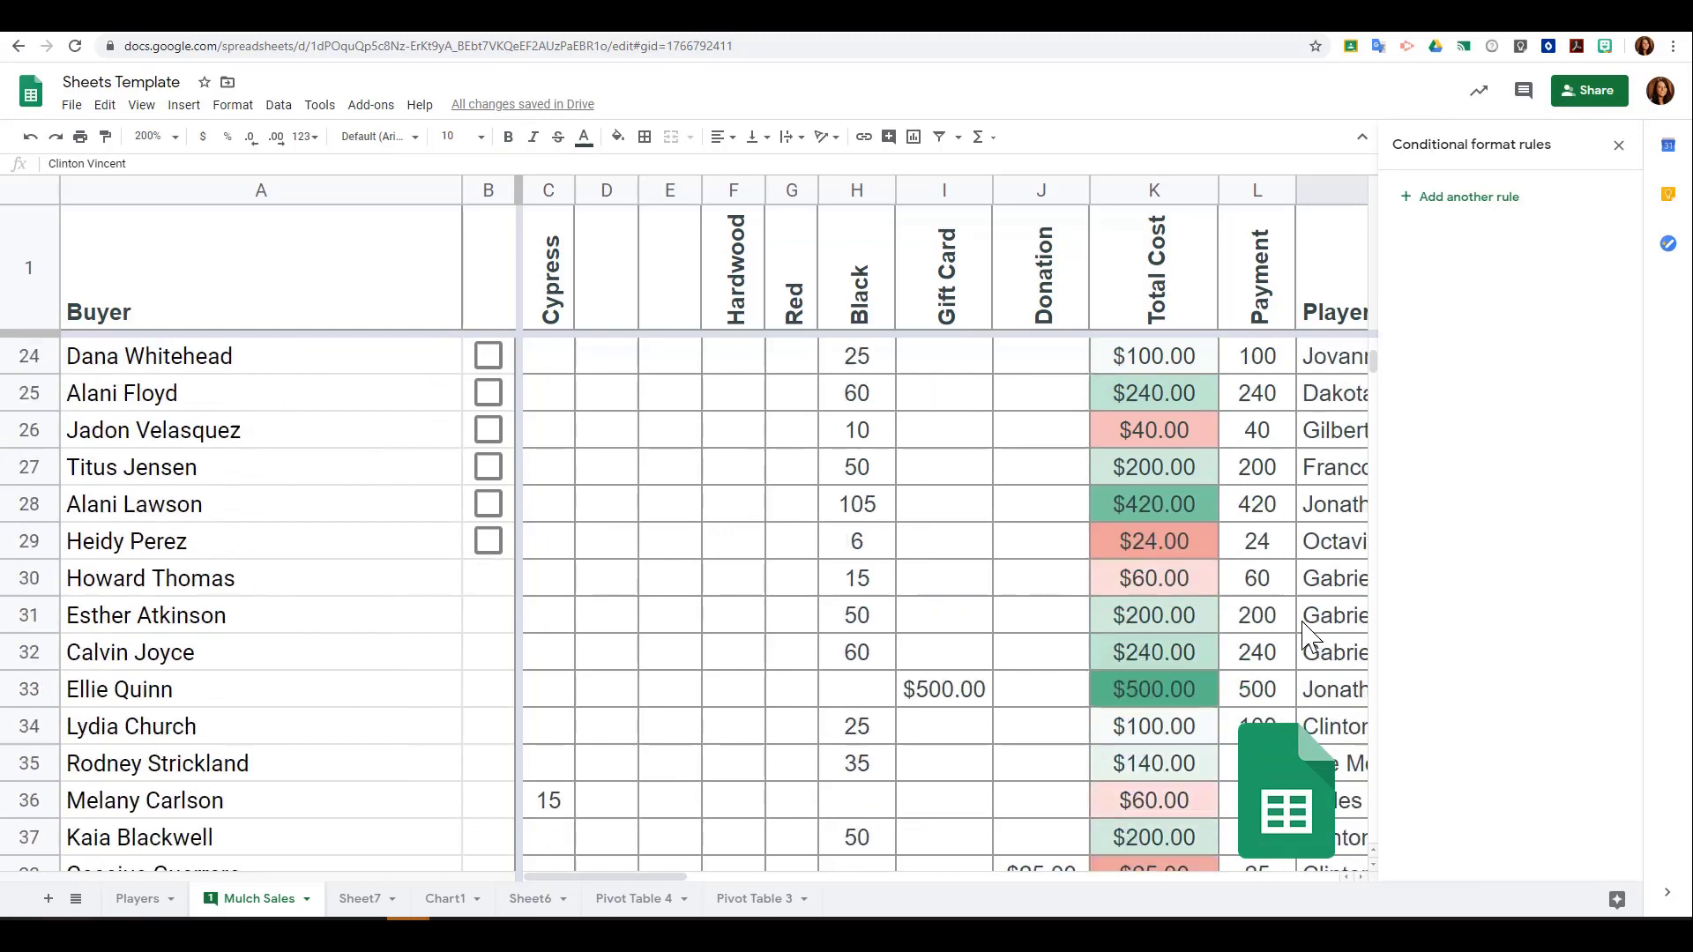
scroll(1307, 630, "down", 4)
scroll(1307, 617, "up", 20)
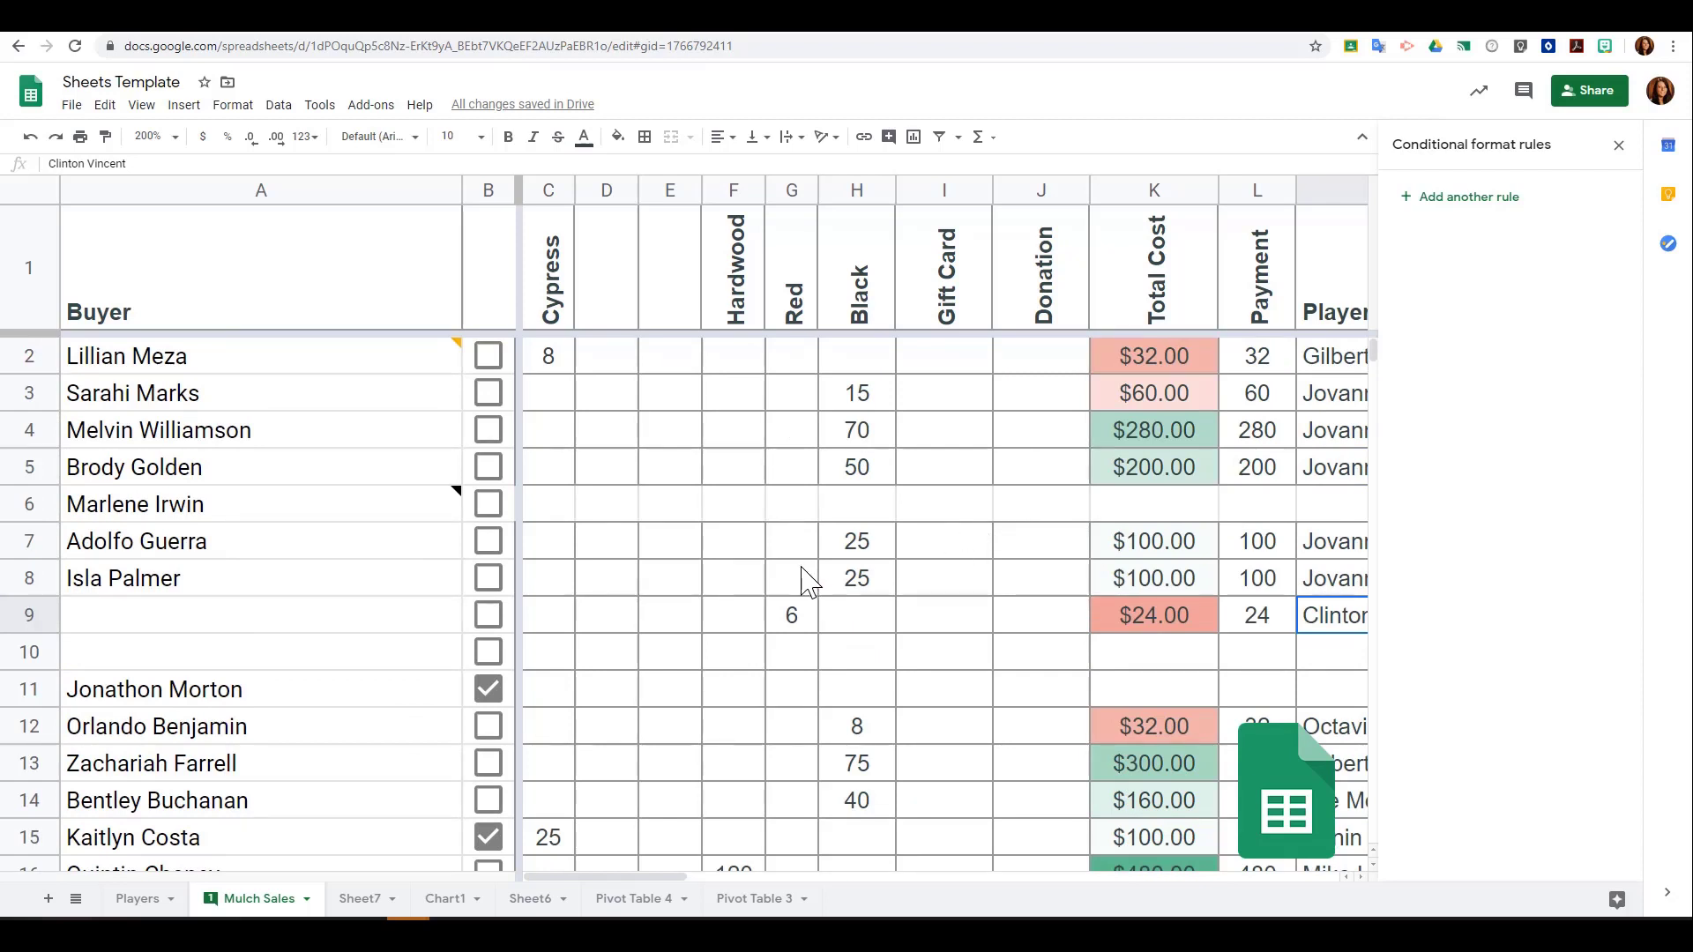
Apply alternating colors to the whole Mulch Sales sheet, keeping the header styling on
left_click(234, 106)
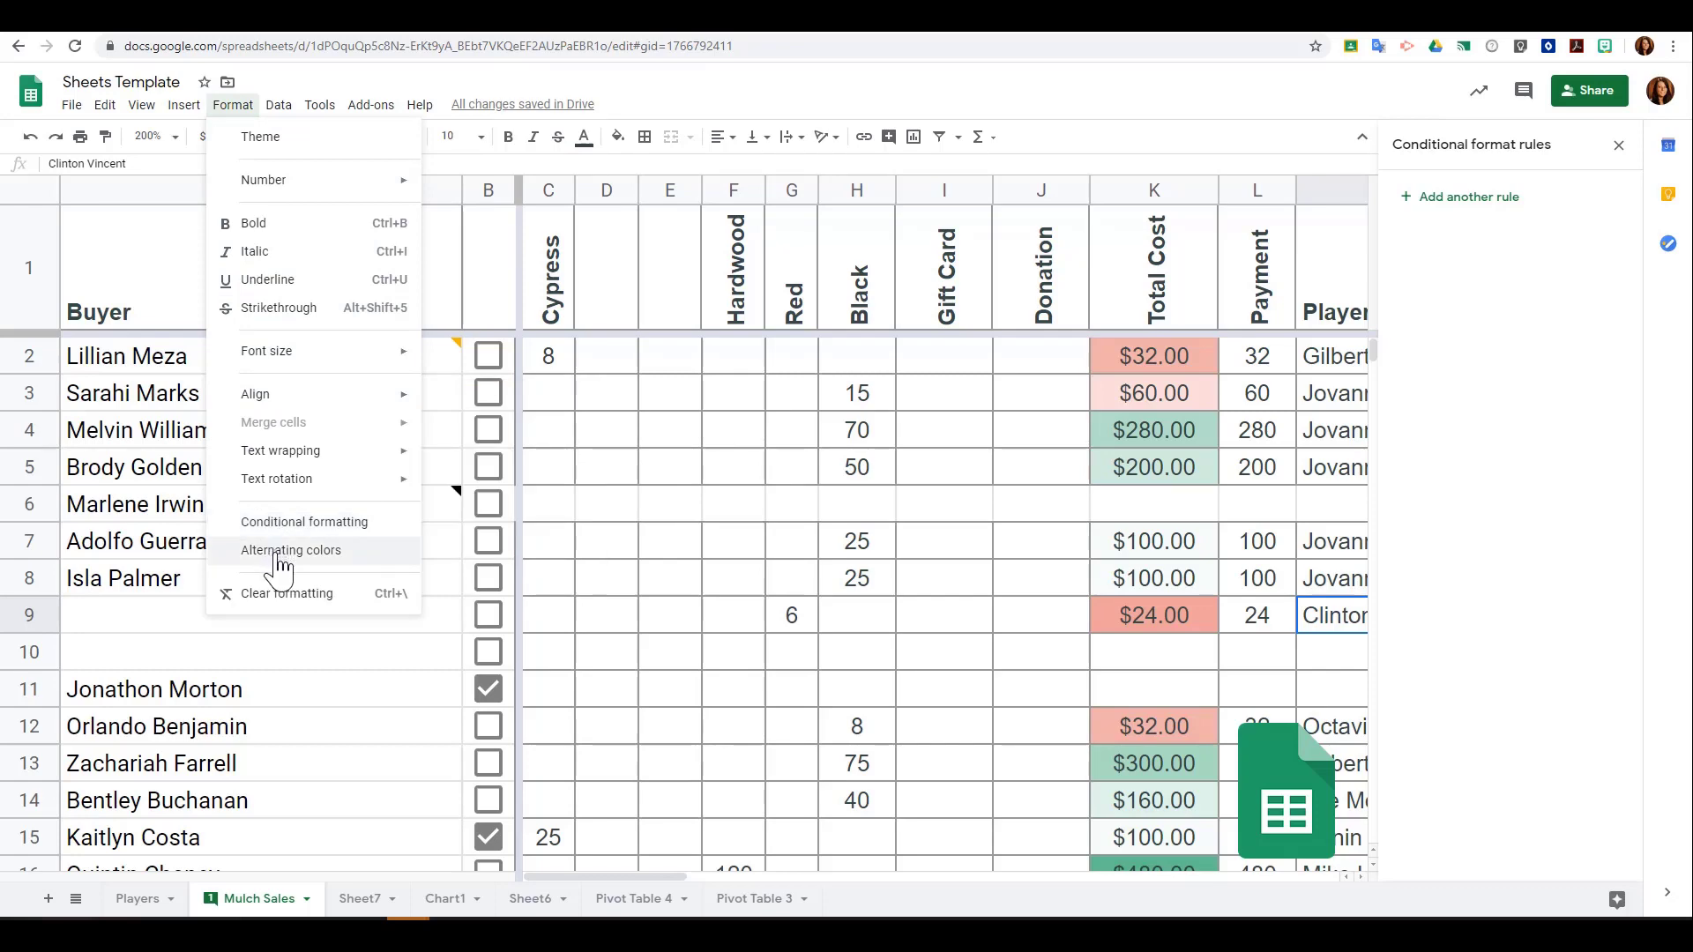
left_click(43, 191)
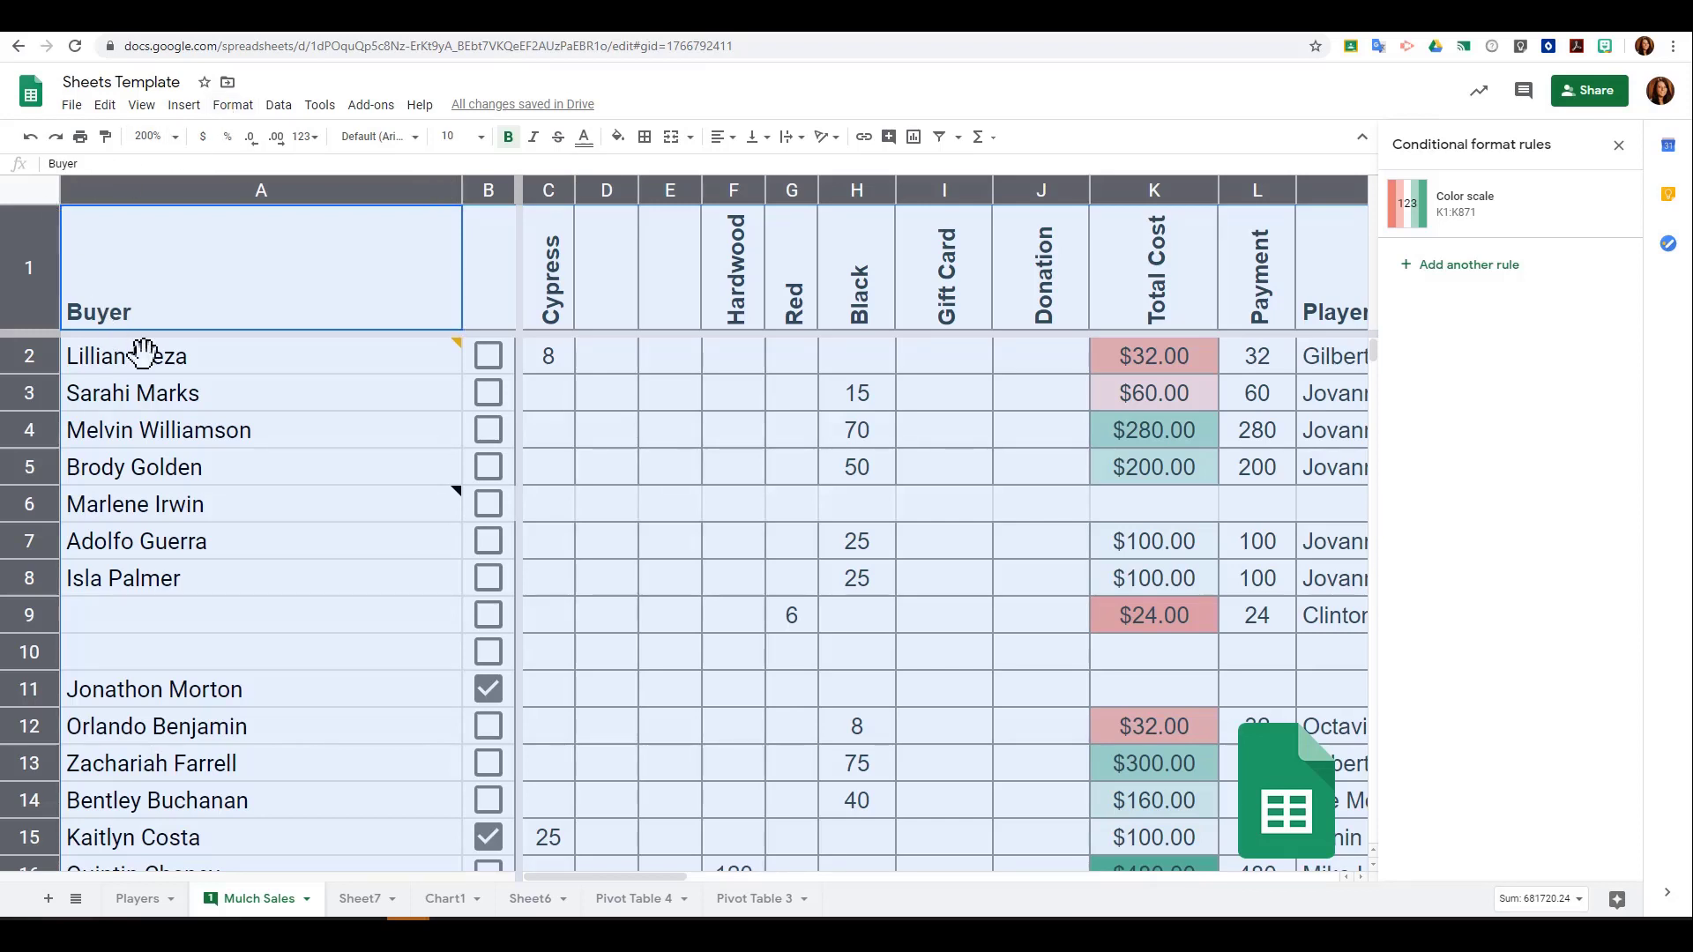
left_click(132, 393)
left_click(42, 196)
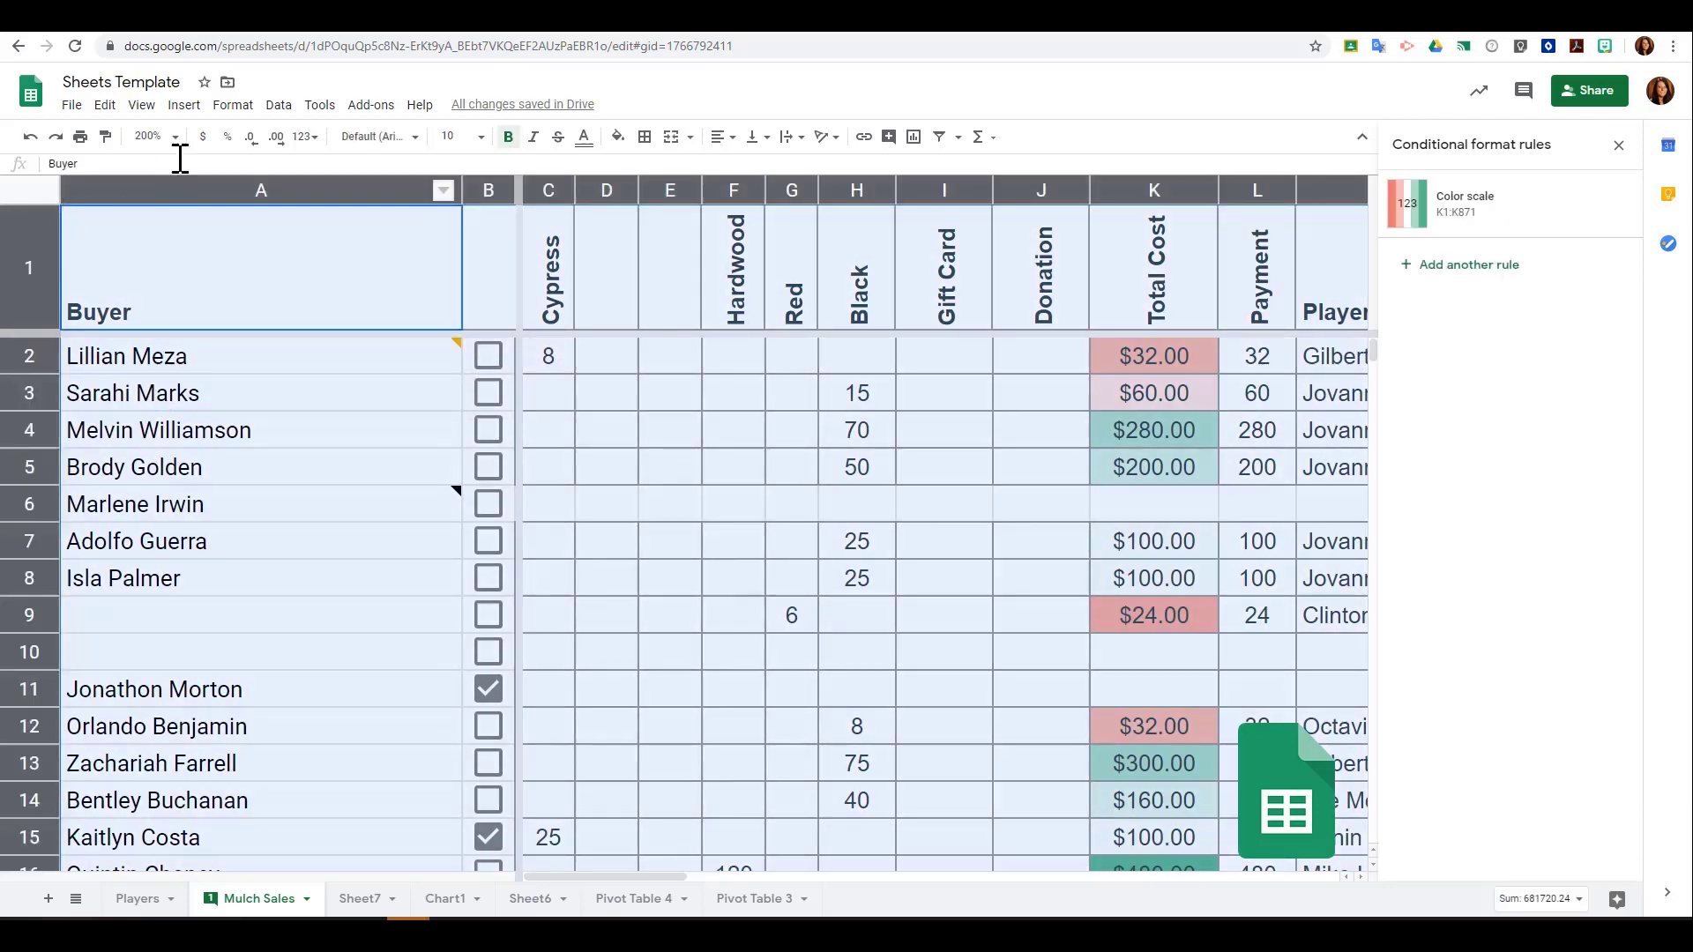
left_click(234, 106)
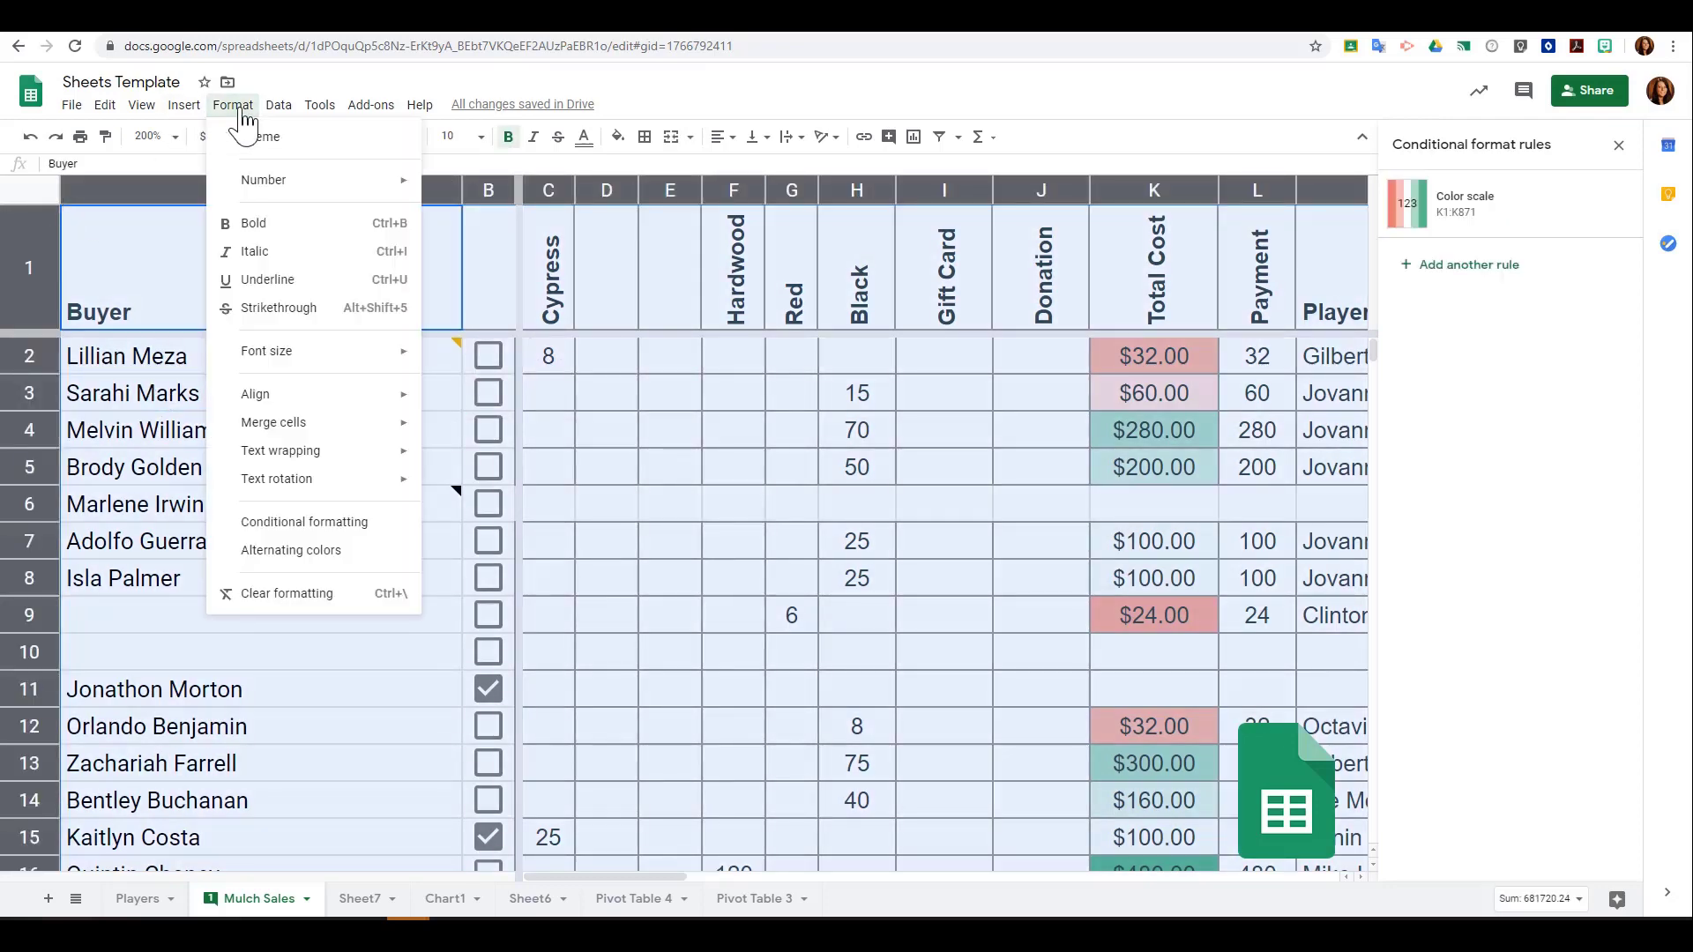
left_click(313, 553)
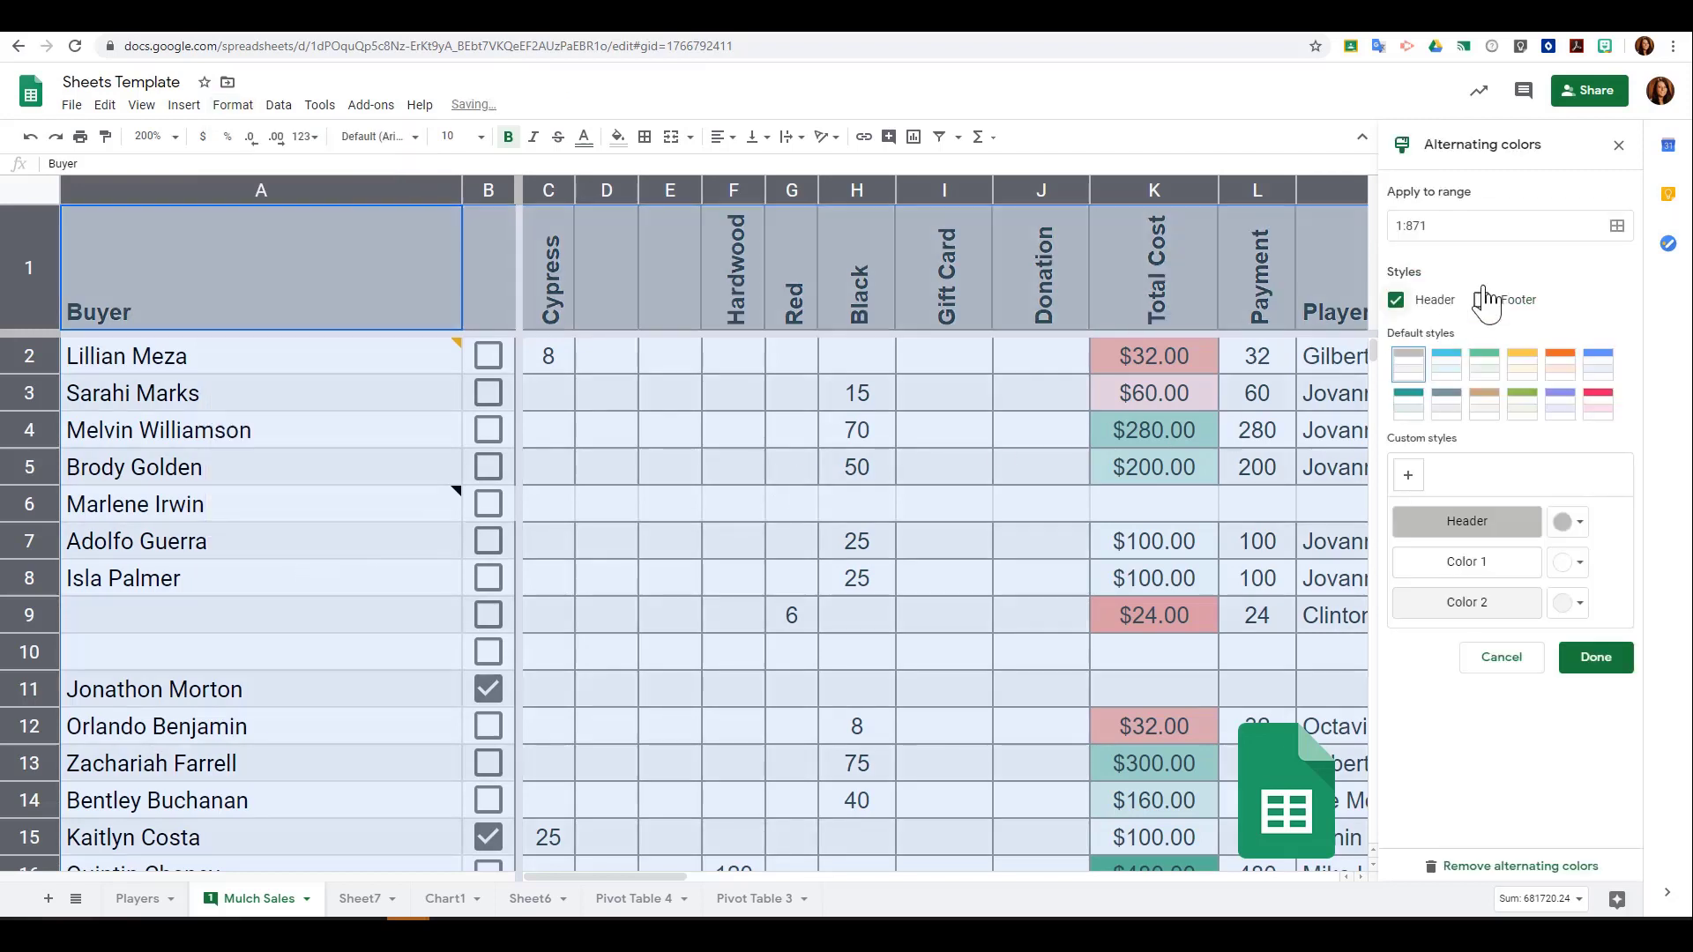
left_click(1398, 303)
left_click(1397, 303)
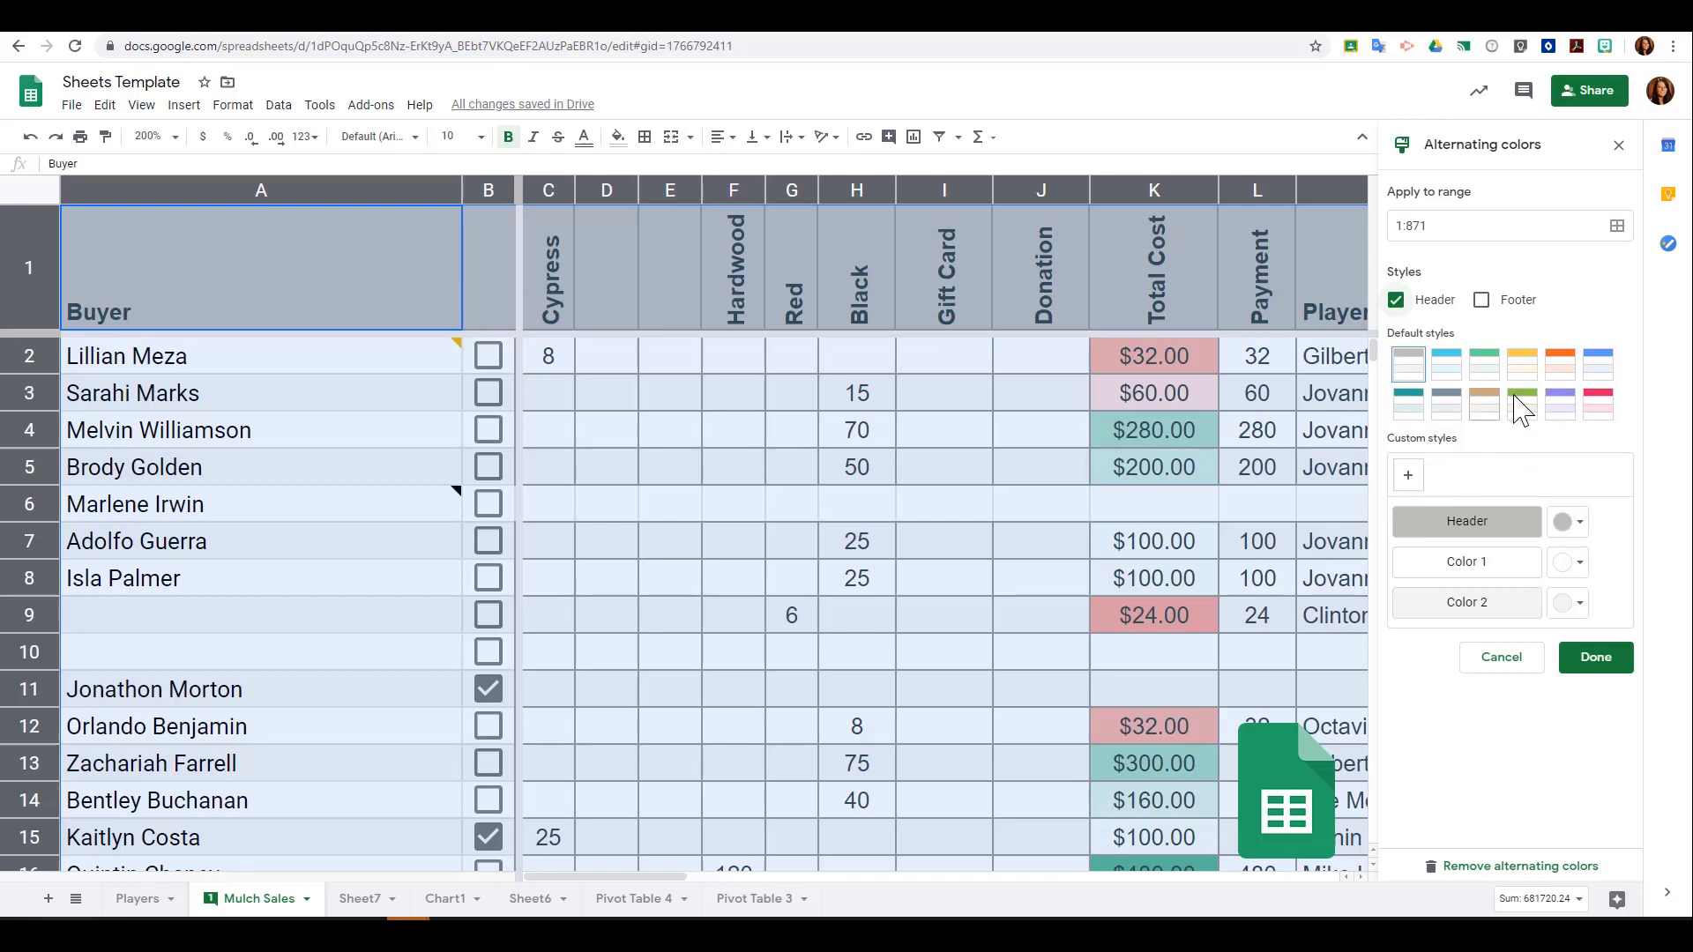
Try the blue and purple default styles for the alternating colors, and settle on the teal one
left_click(1596, 375)
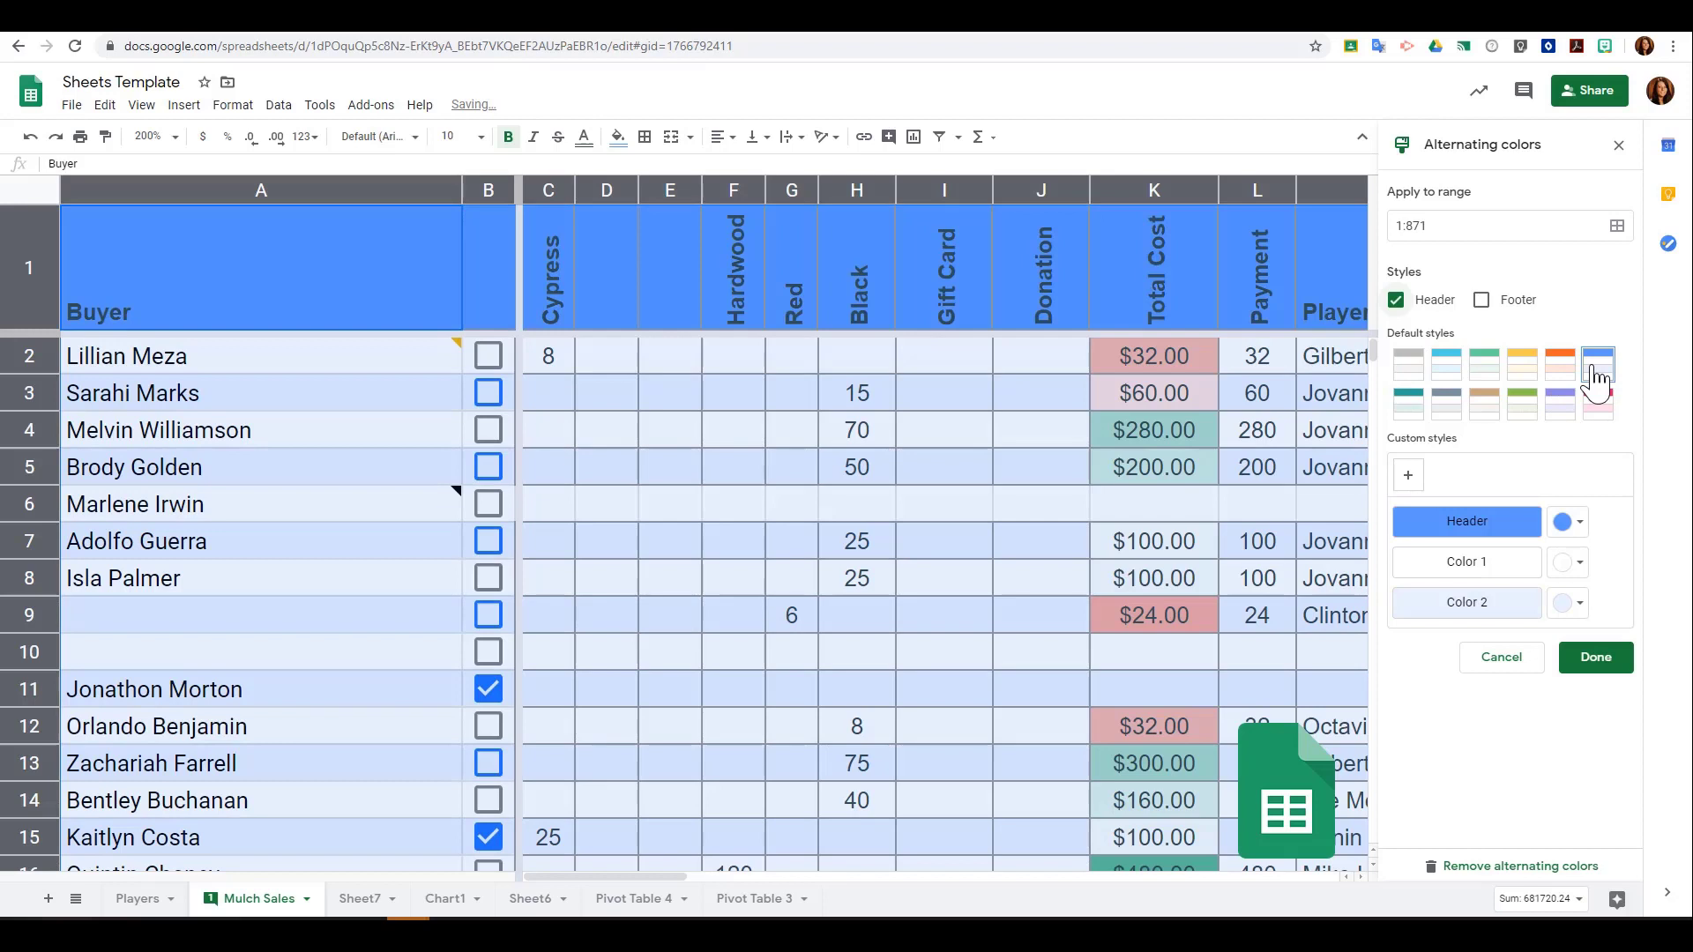
left_click(1558, 411)
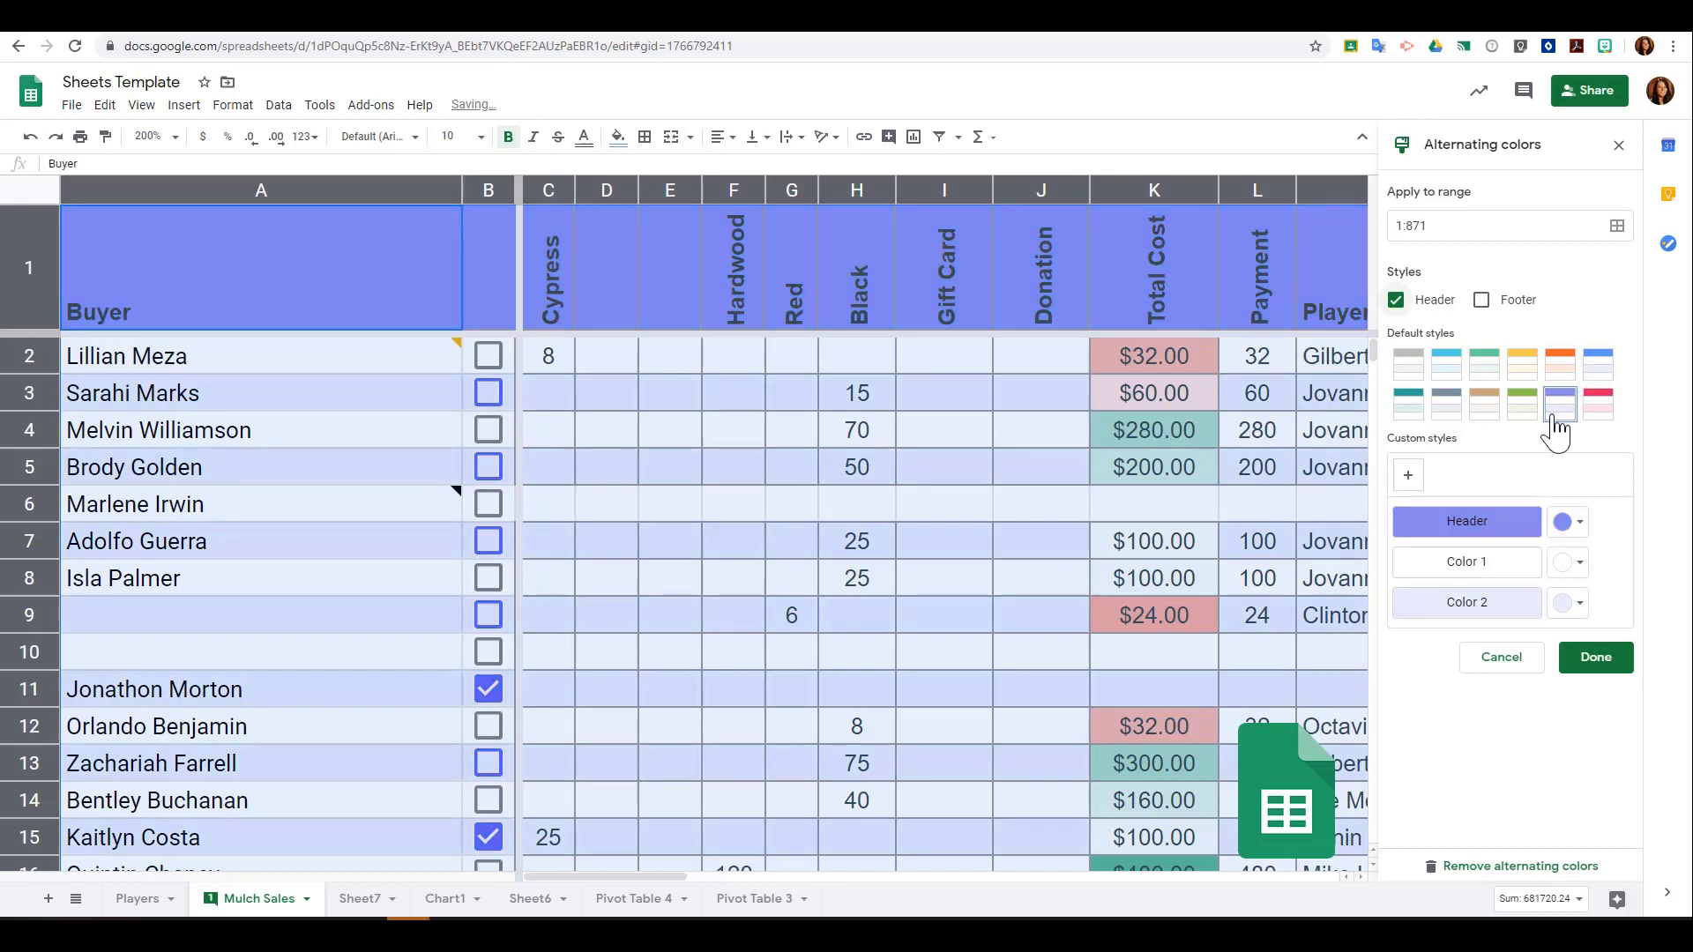
left_click(1410, 406)
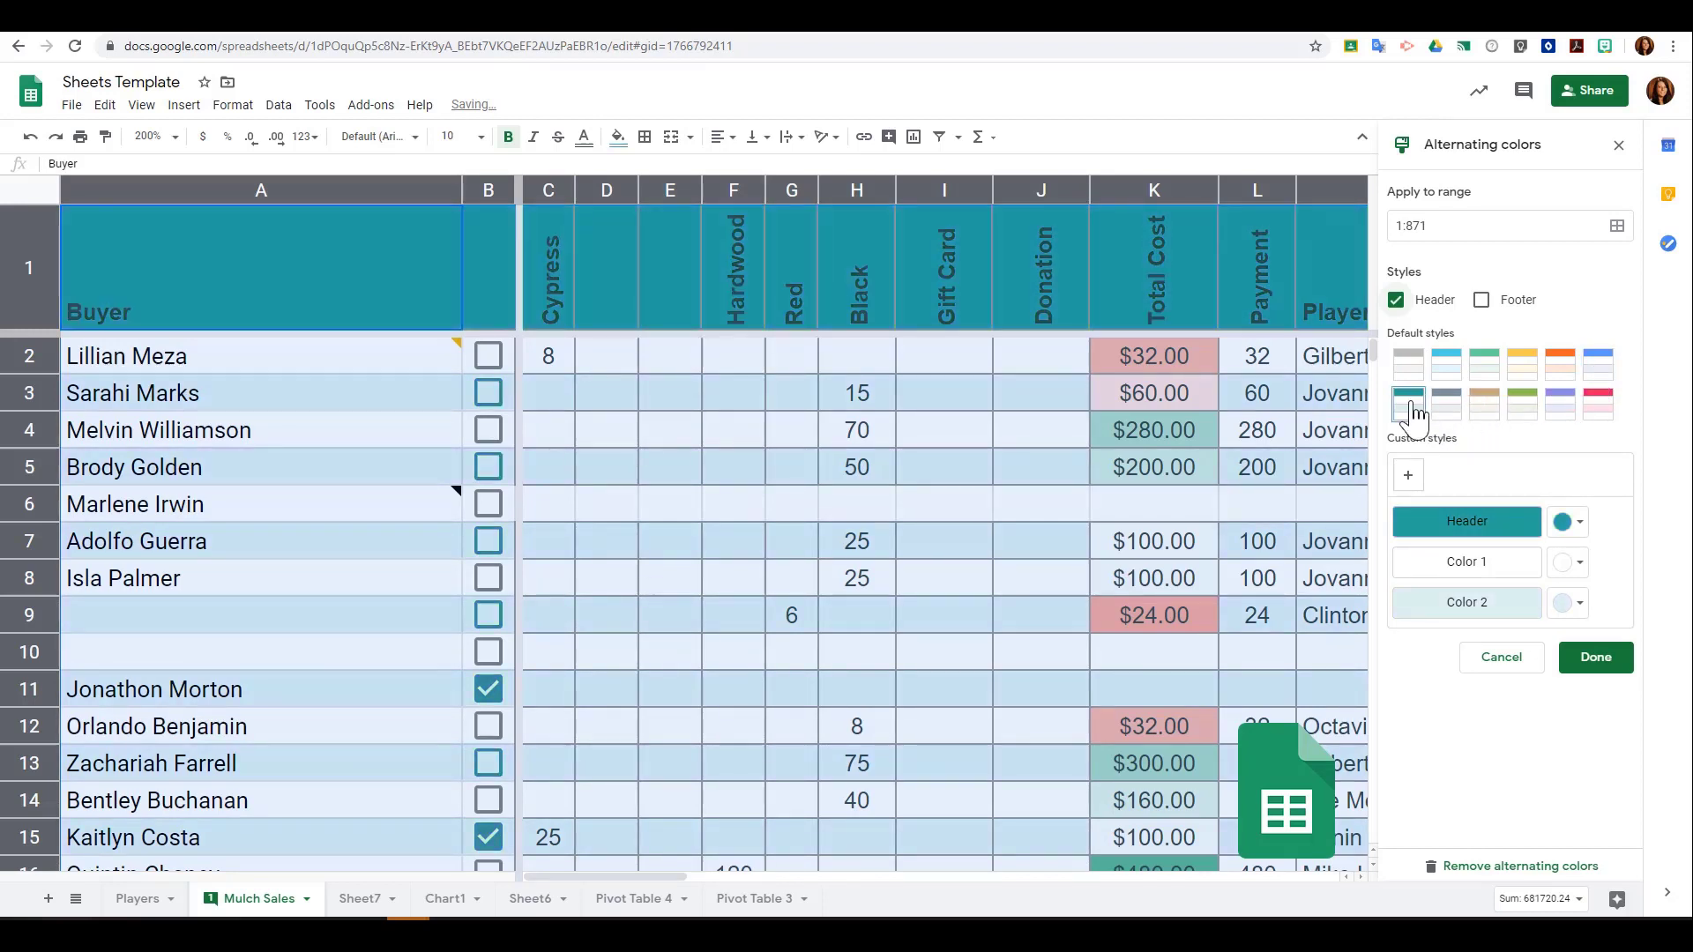
Set the alternating colors' header to dark gray, save the style and look over the banded rows
left_click(1572, 522)
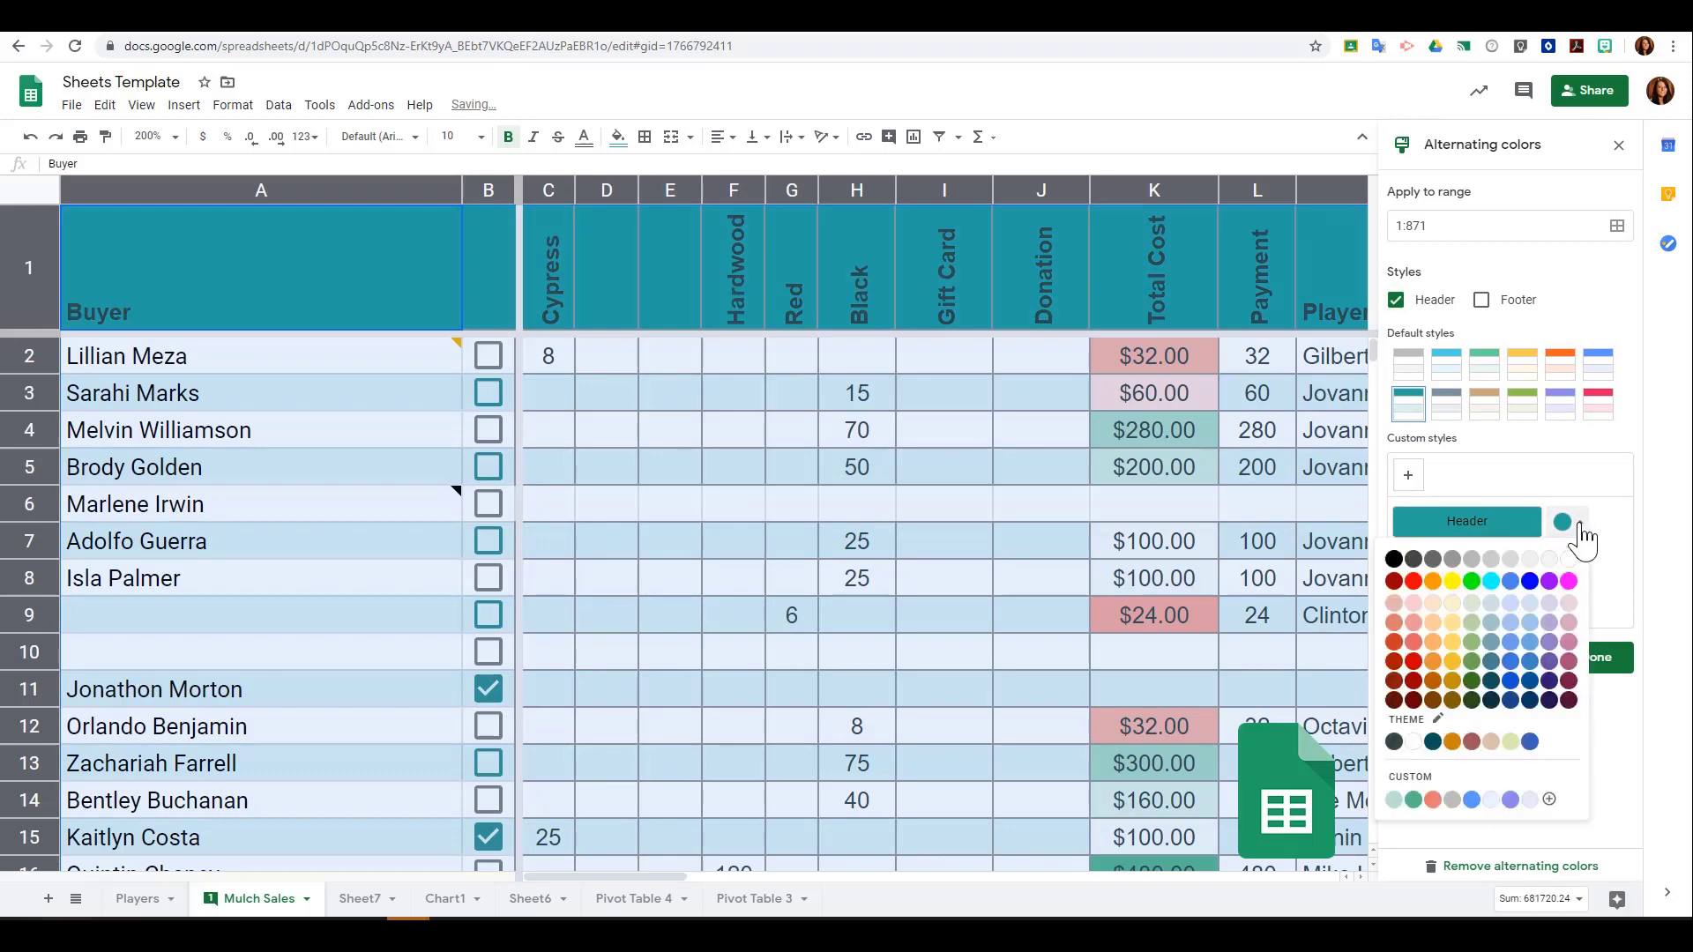
left_click(1433, 559)
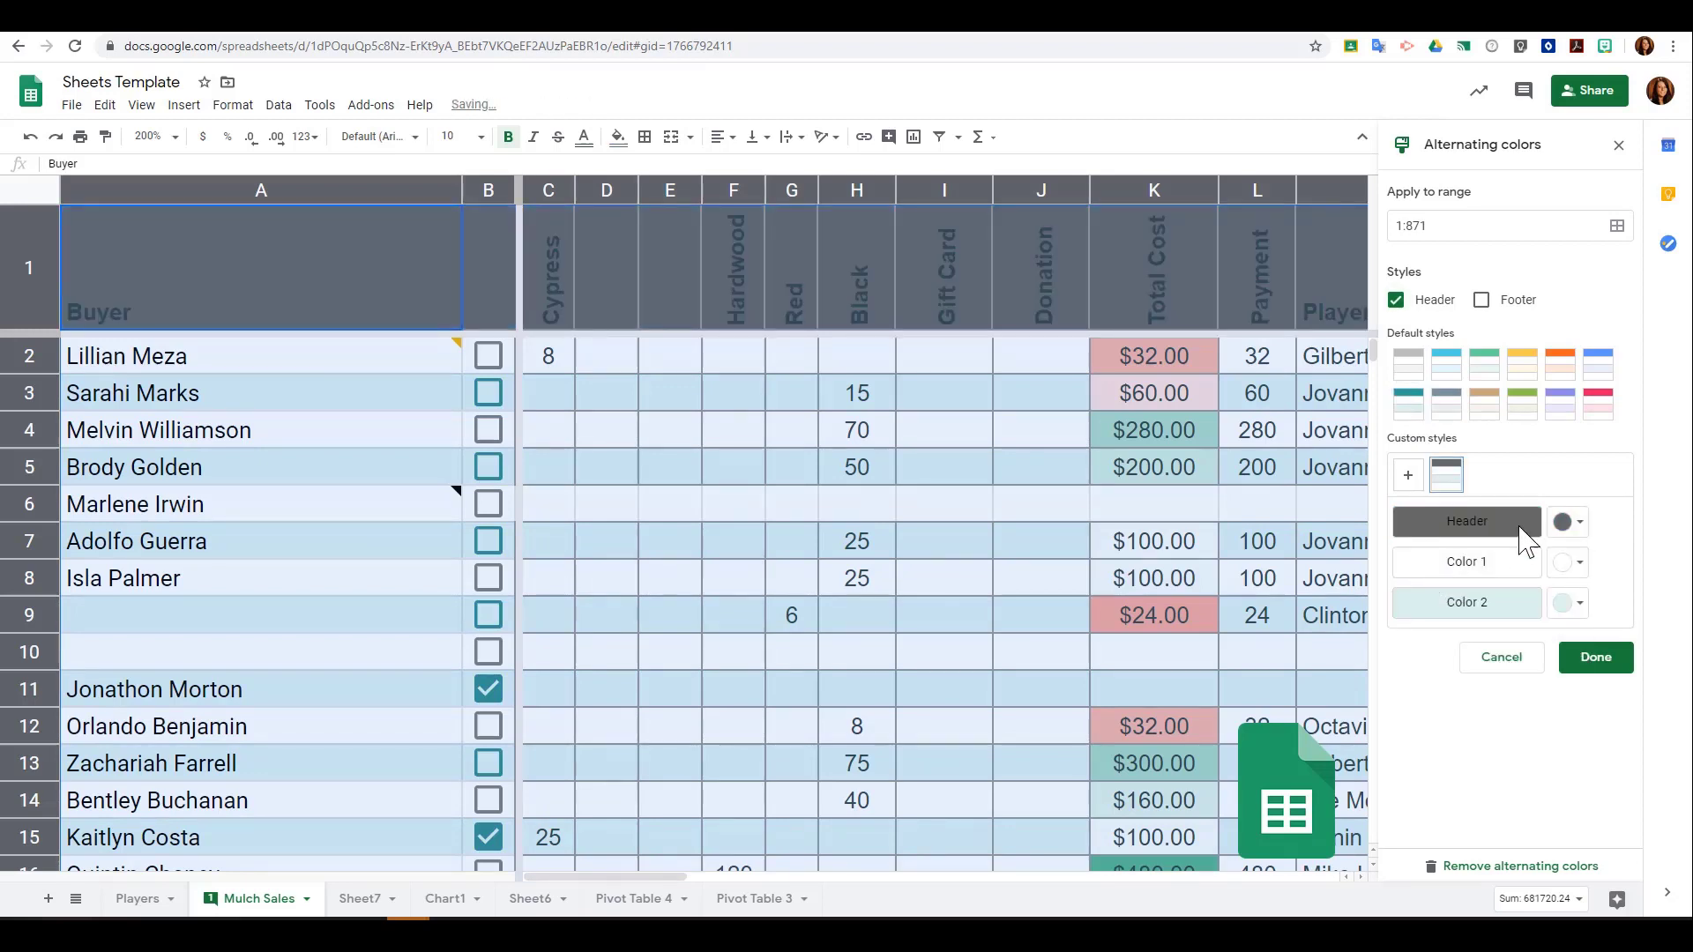
left_click(1597, 661)
left_click(962, 583)
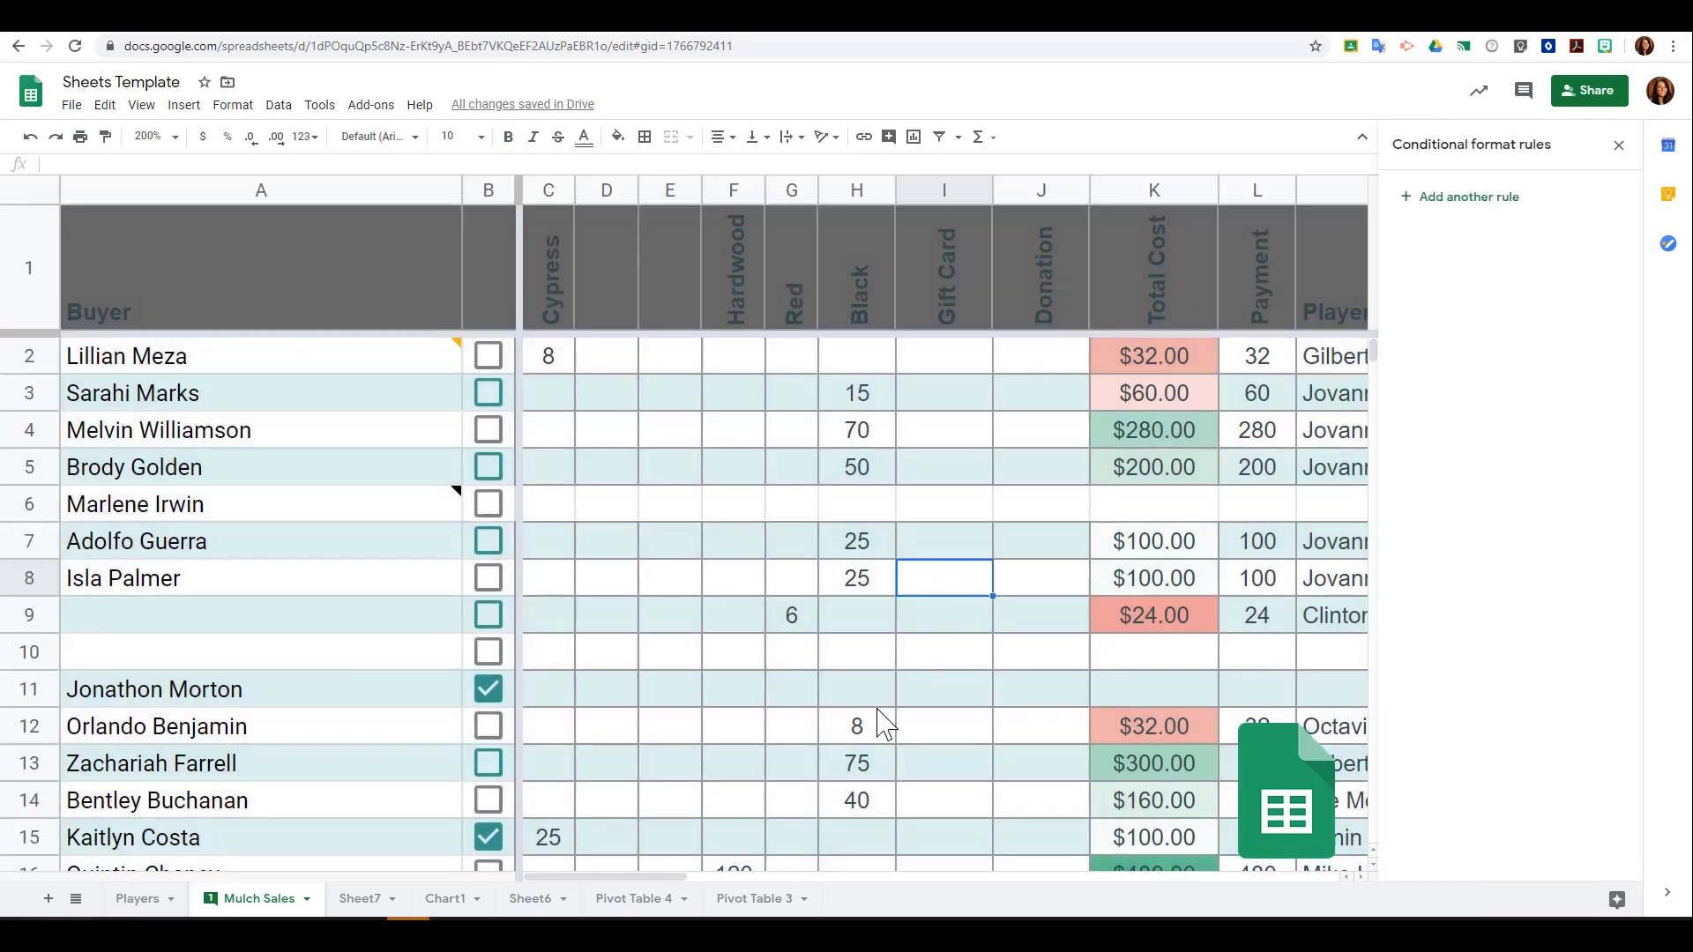
scroll(876, 655, "down", 10)
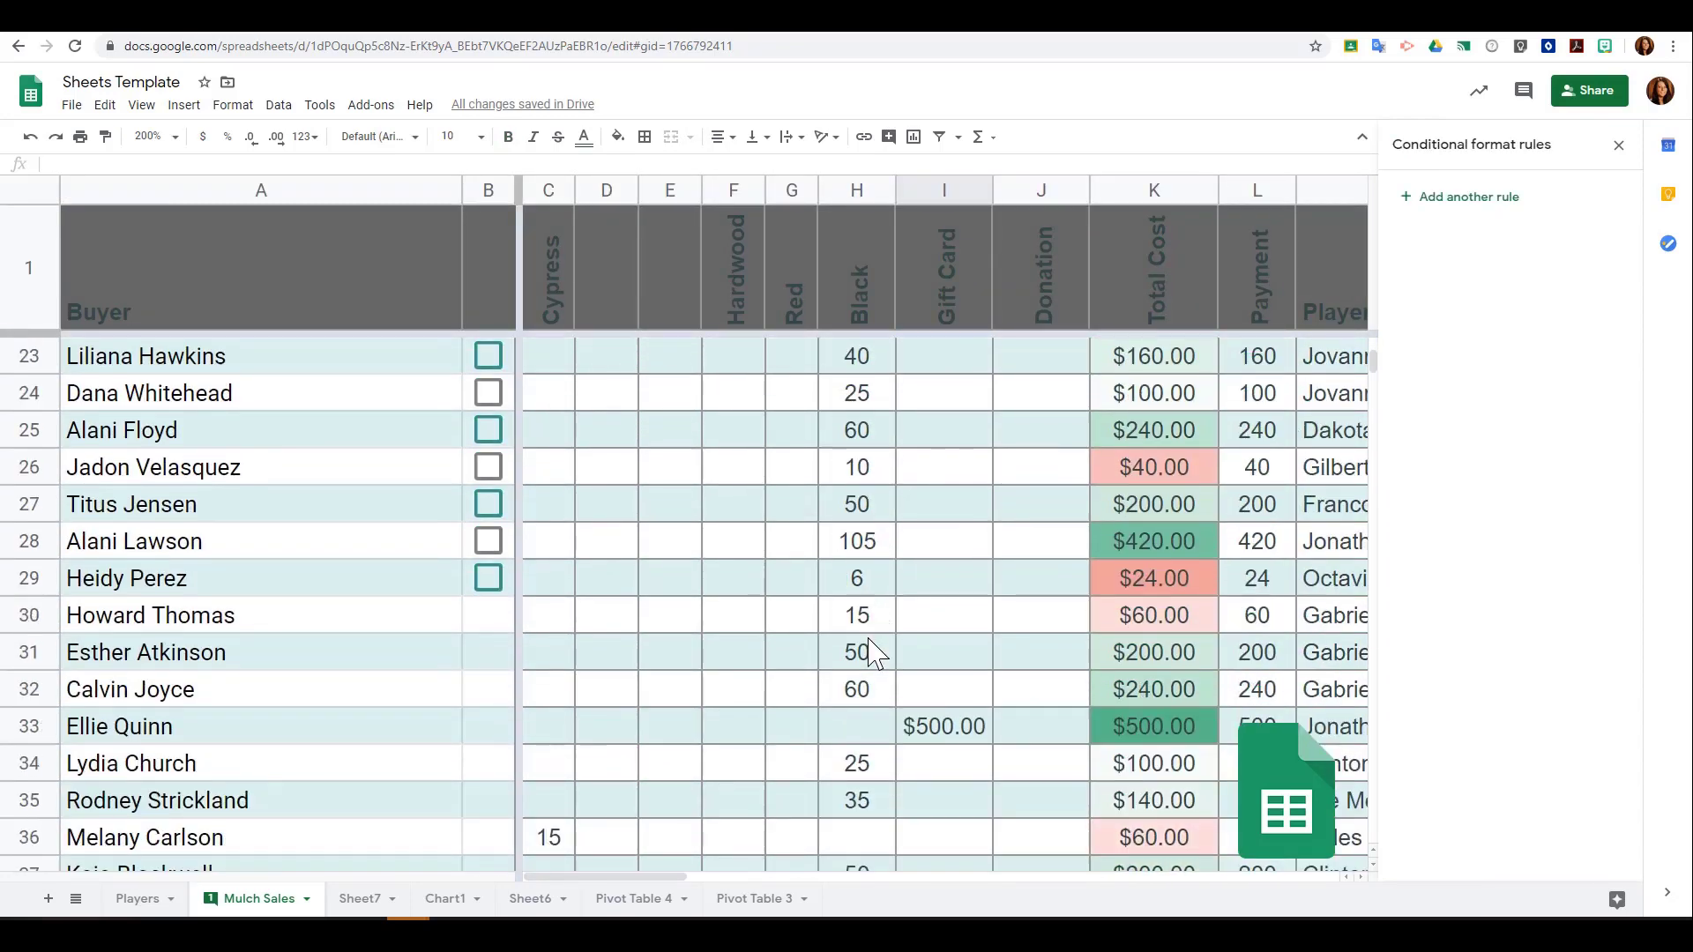
scroll(875, 654, "up", 10)
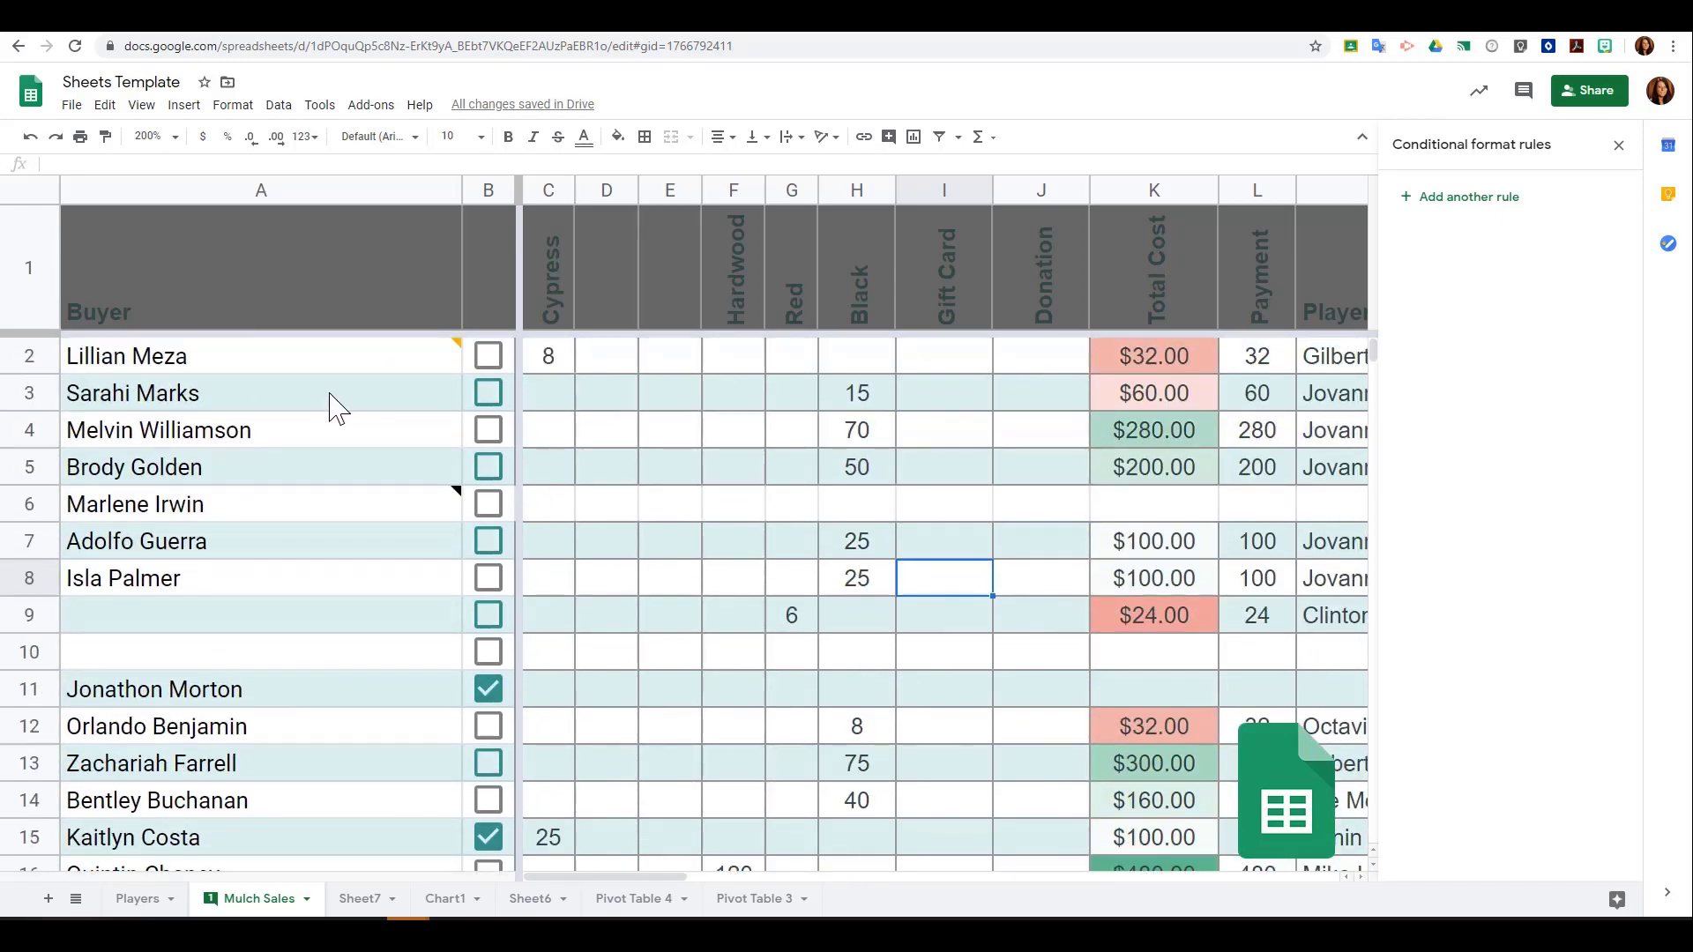
Clear all formatting from the entire Mulch Sales sheet
left_click(42, 190)
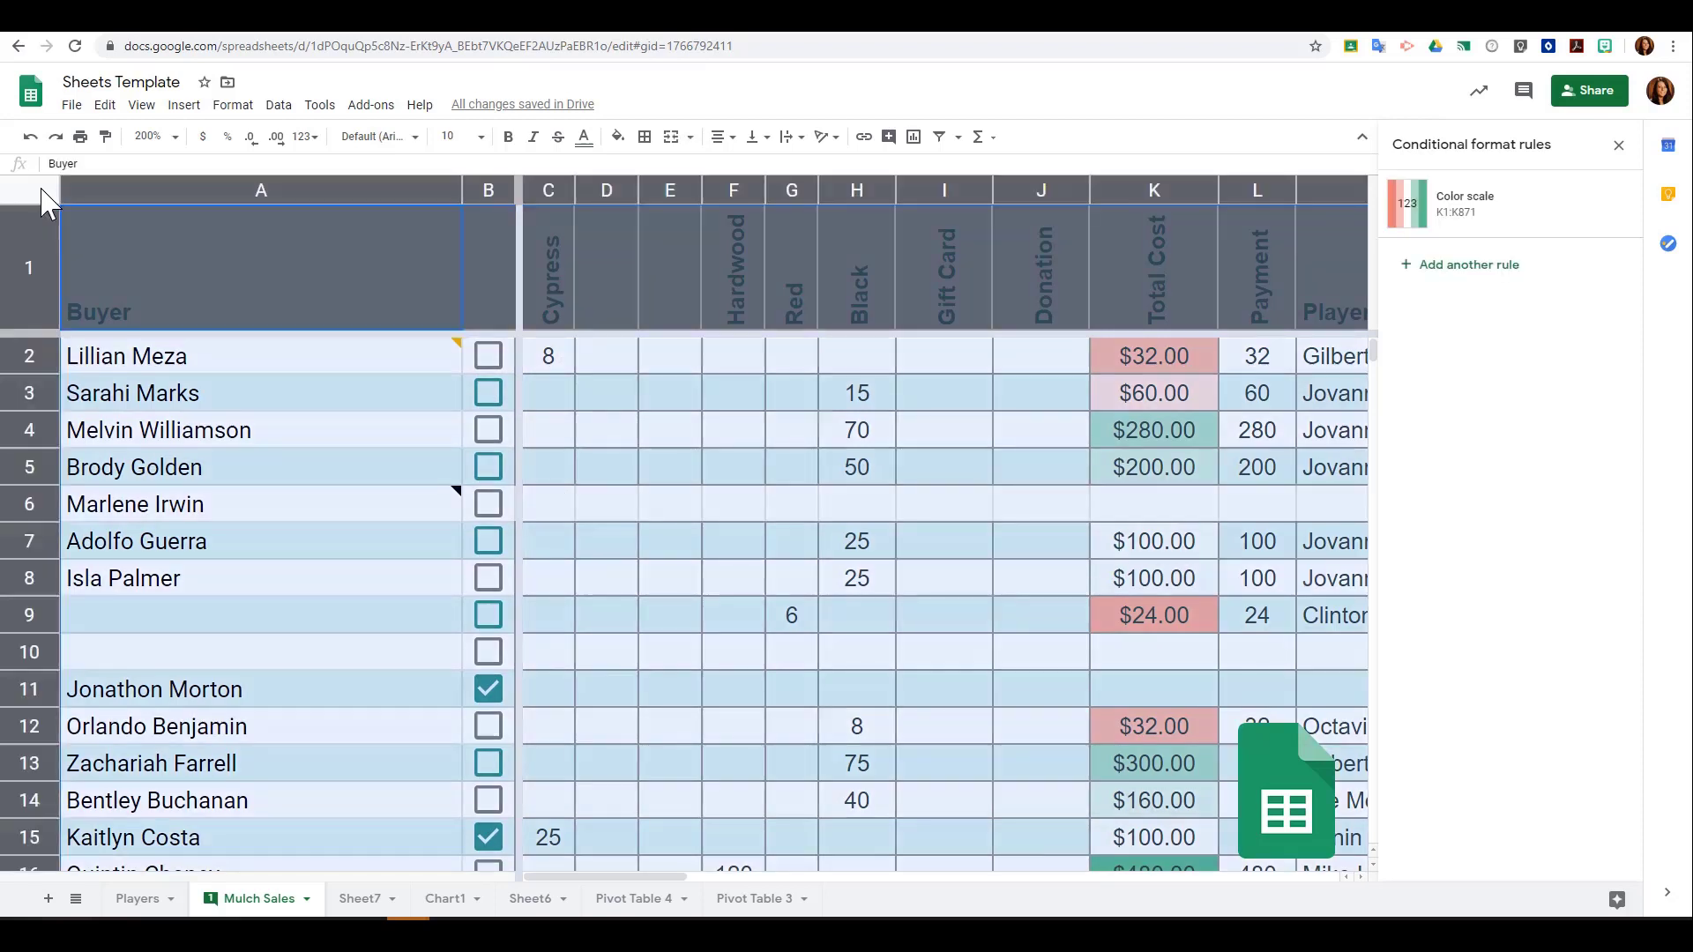
left_click(234, 107)
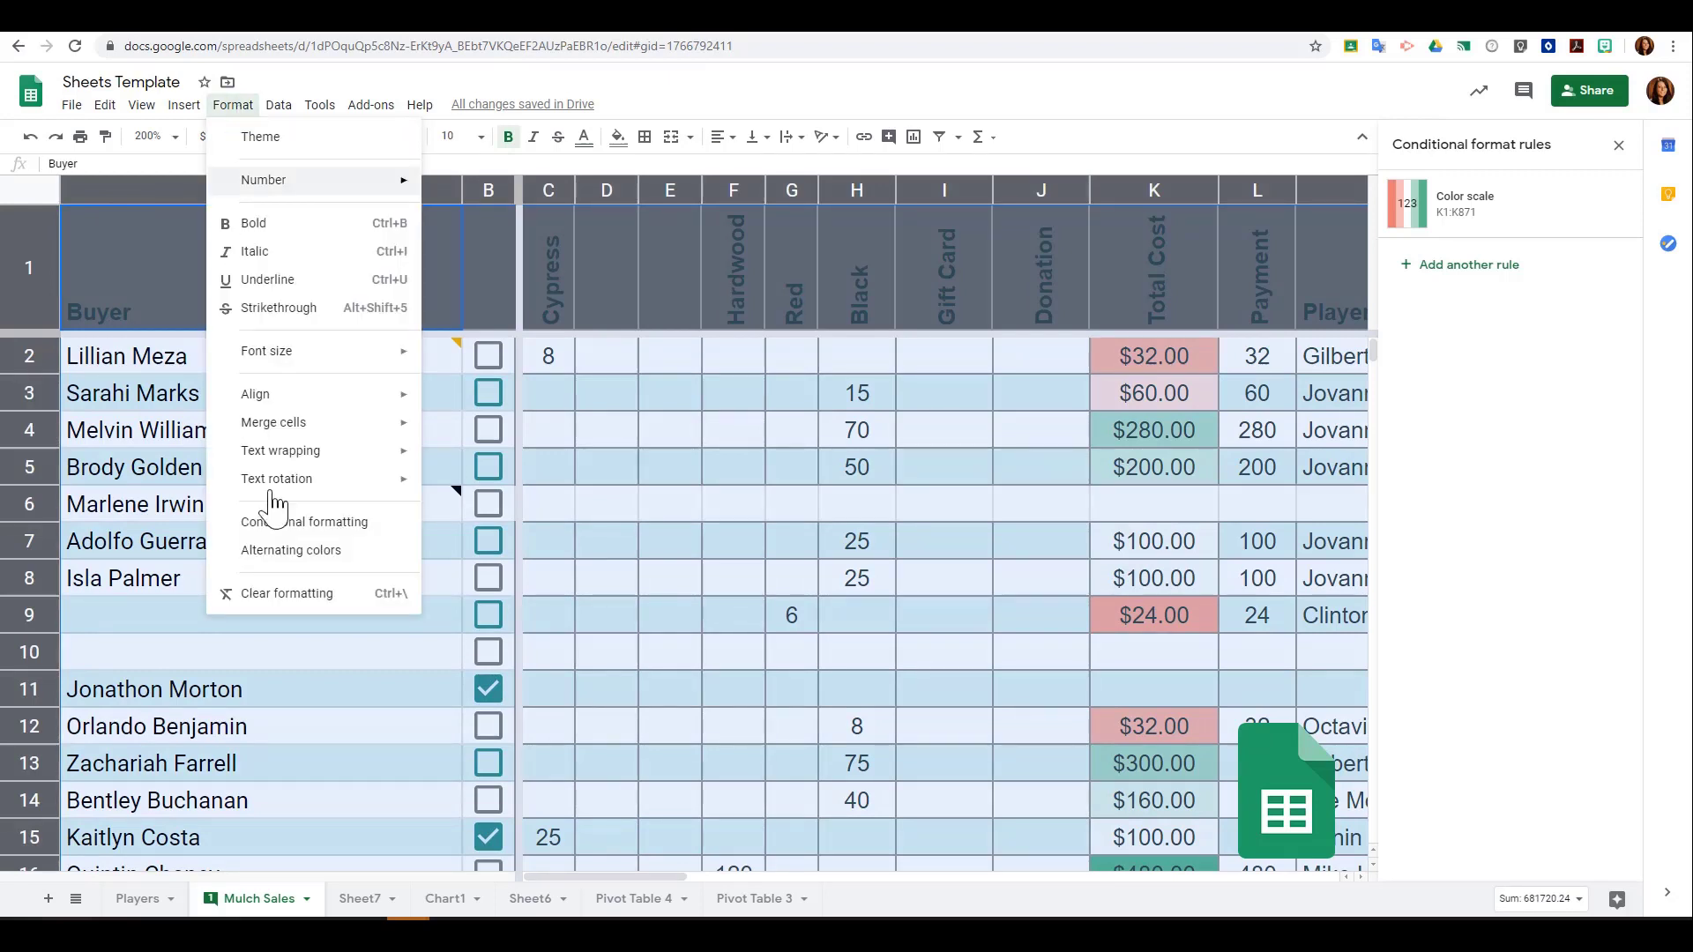
left_click(362, 605)
left_click(673, 693)
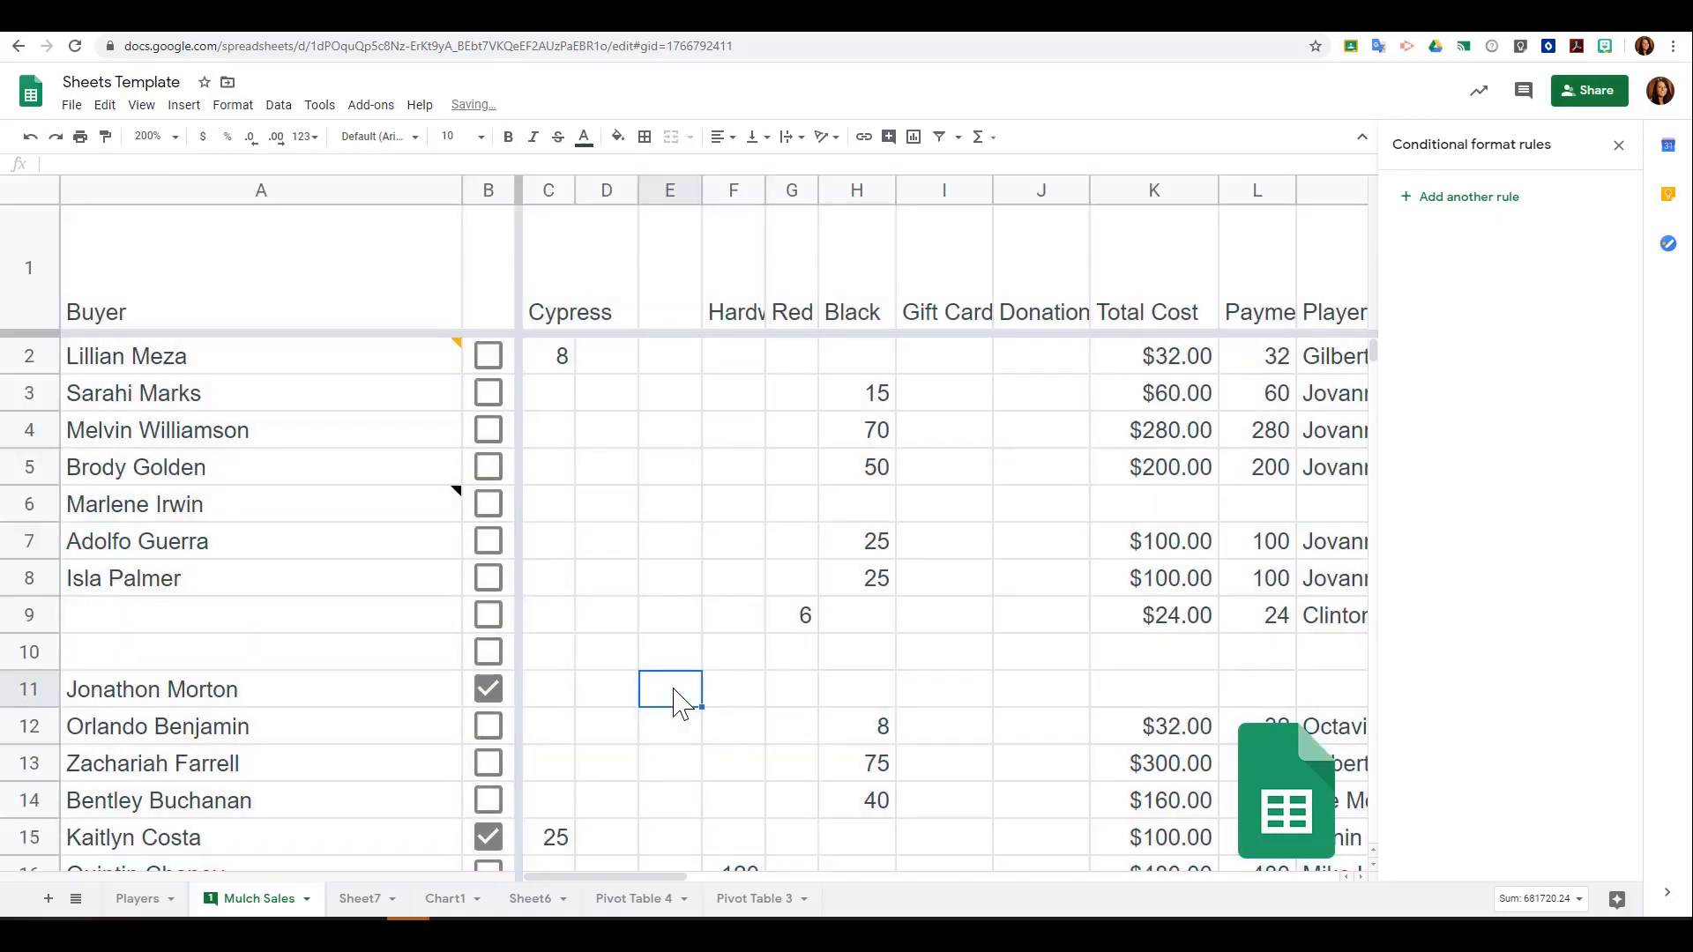